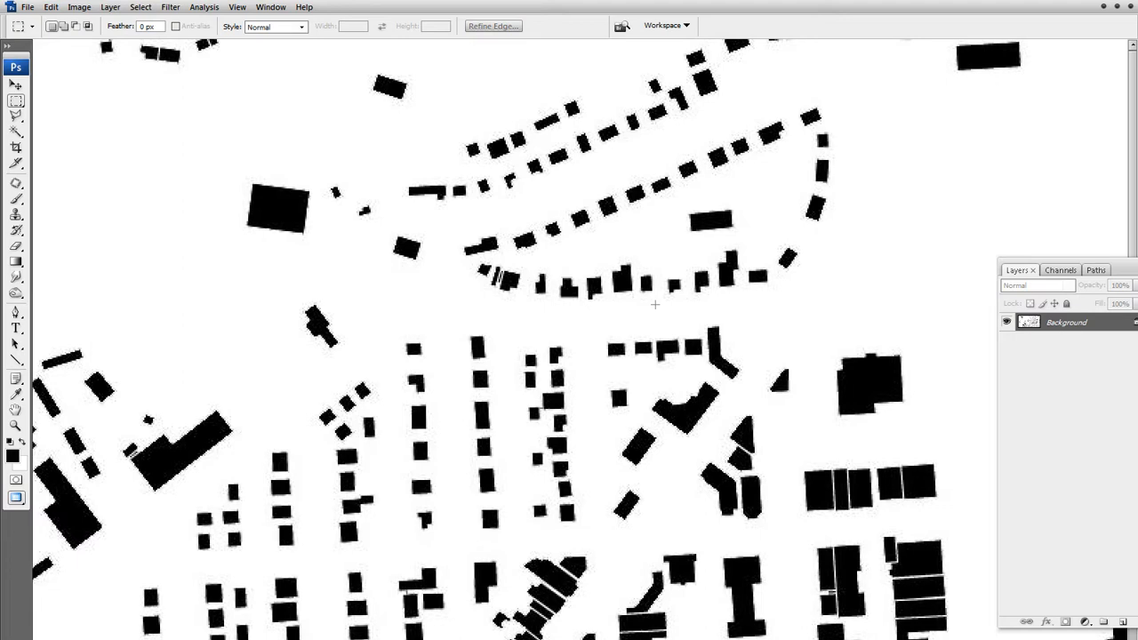
Step: Lower the white input level of the building map with Levels to clear the near-white noise around the shapes
key(ctrl+l)
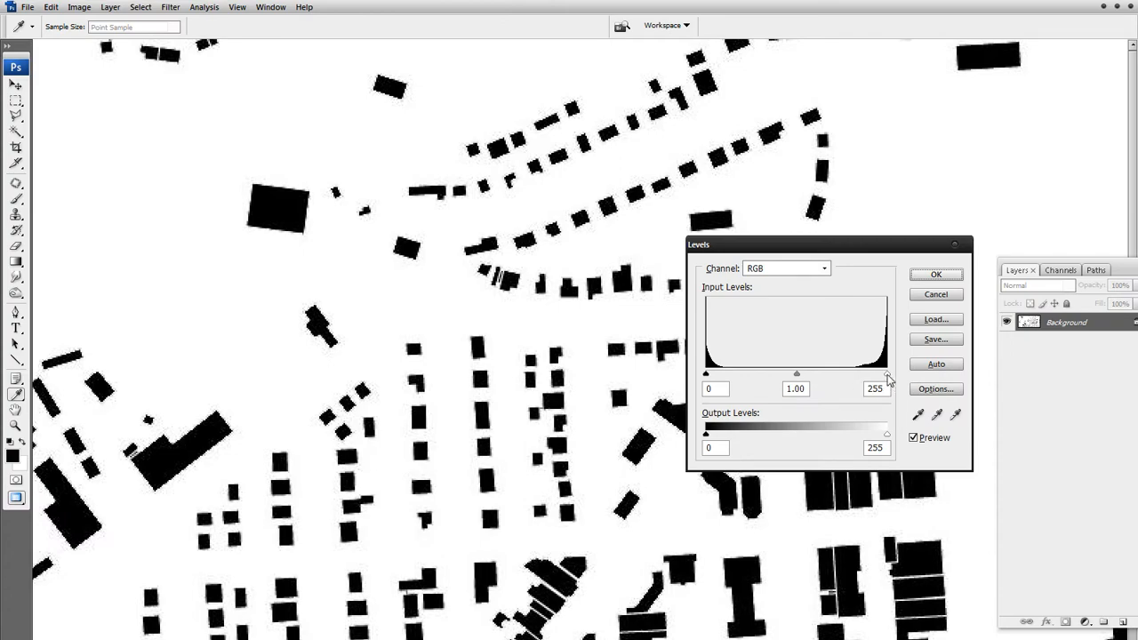
drag(888, 376, 859, 379)
click(933, 294)
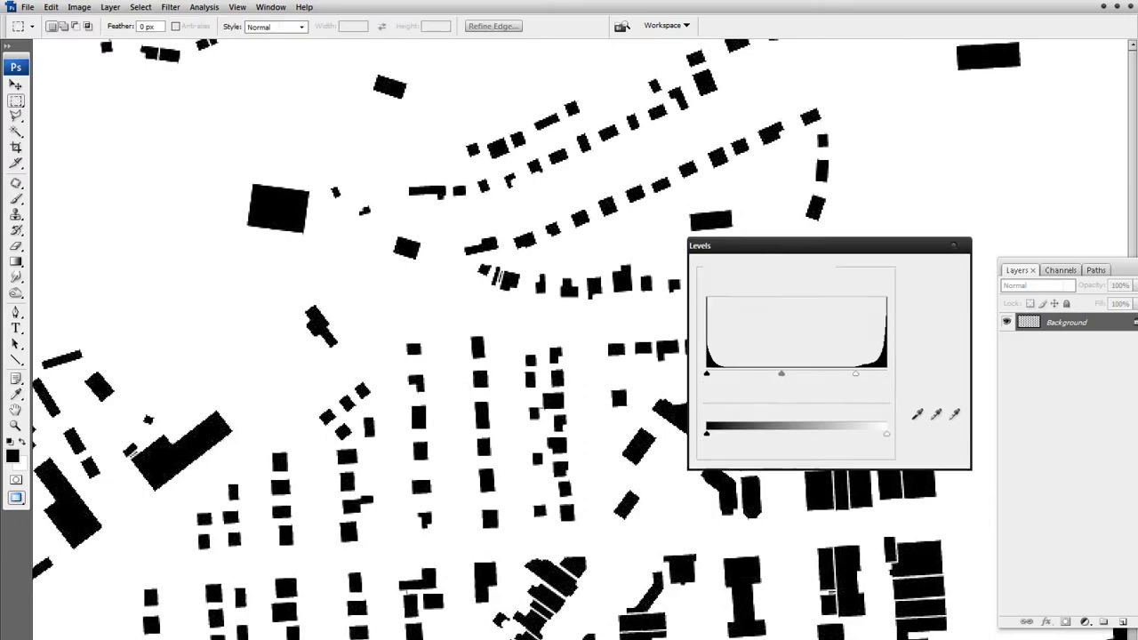
Step: Enlarge the image to a width of 6000 pixels with constrained proportions and bicubic resampling
key(z)
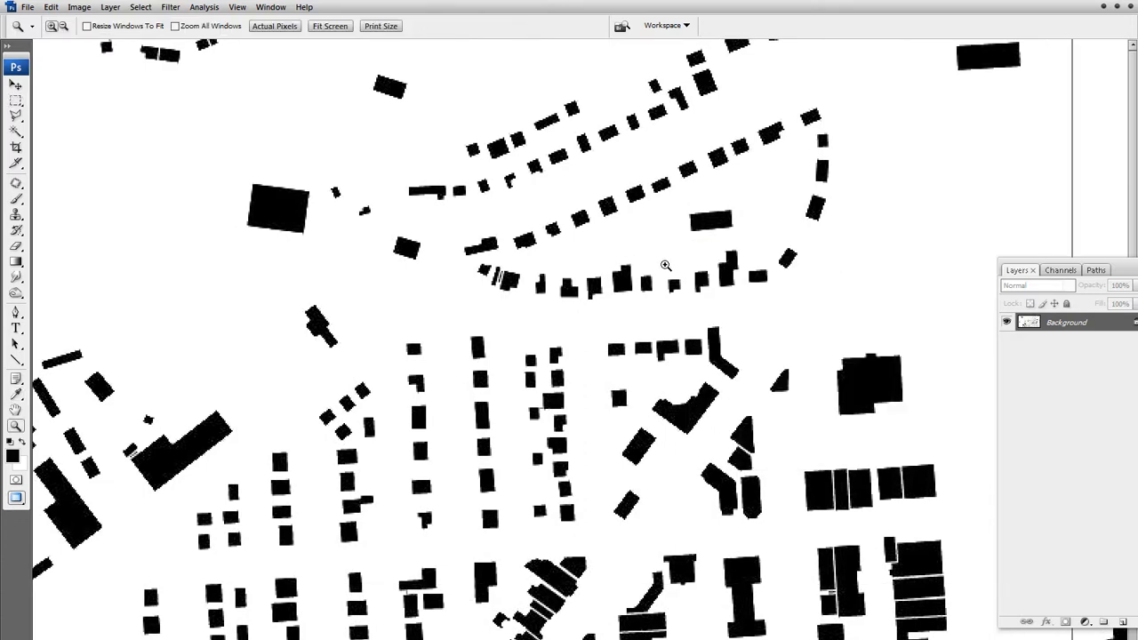
click(666, 265)
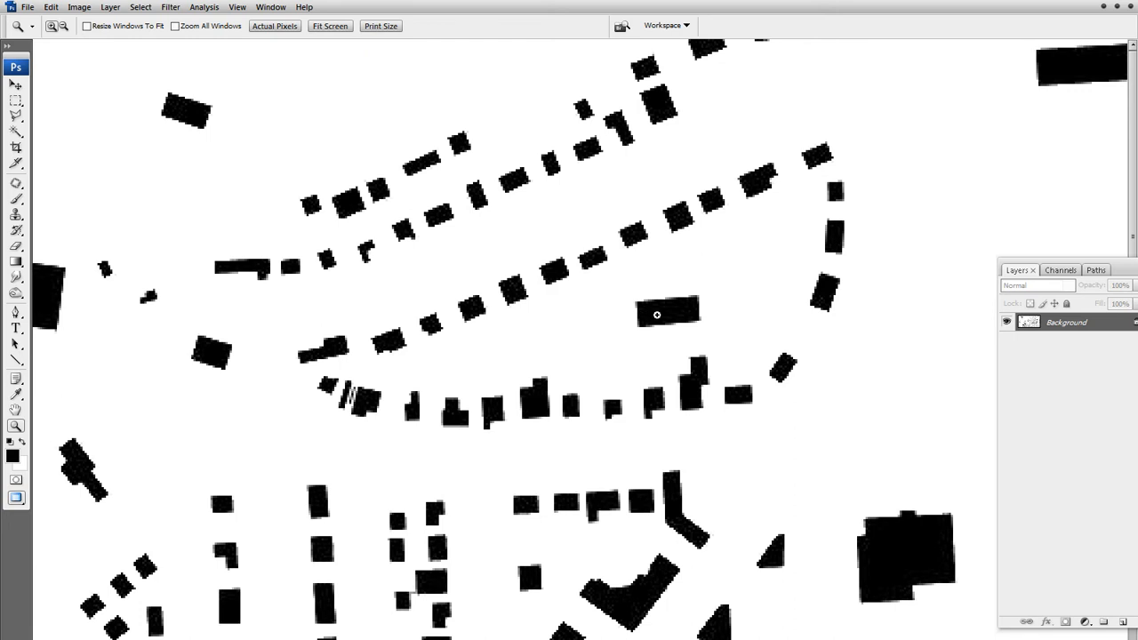
key(m)
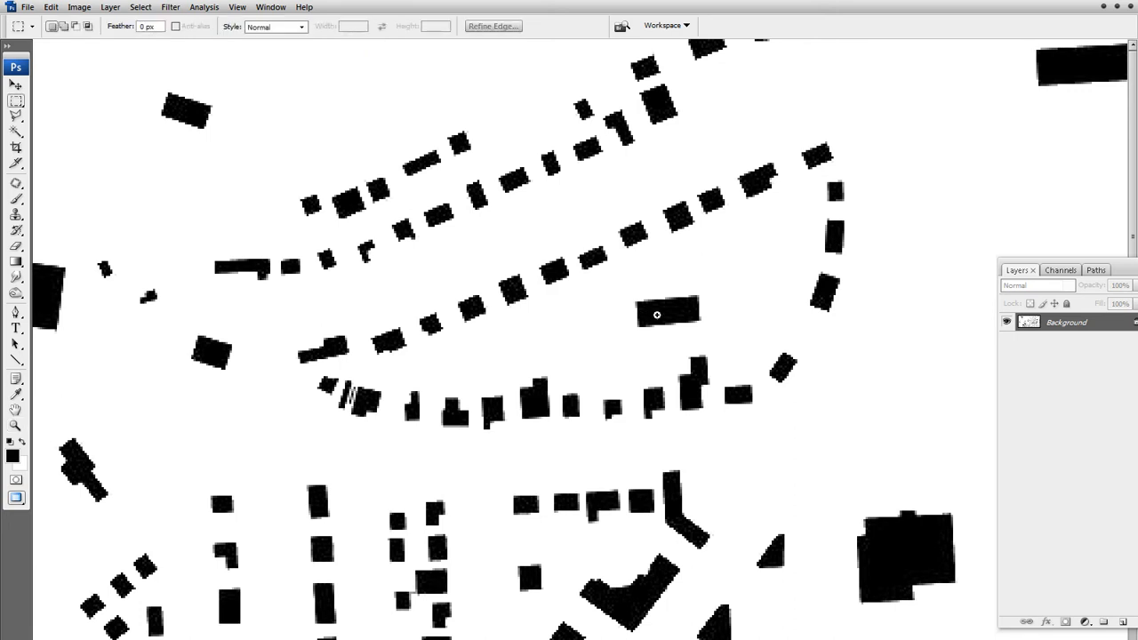
key(ctrl+alt+i)
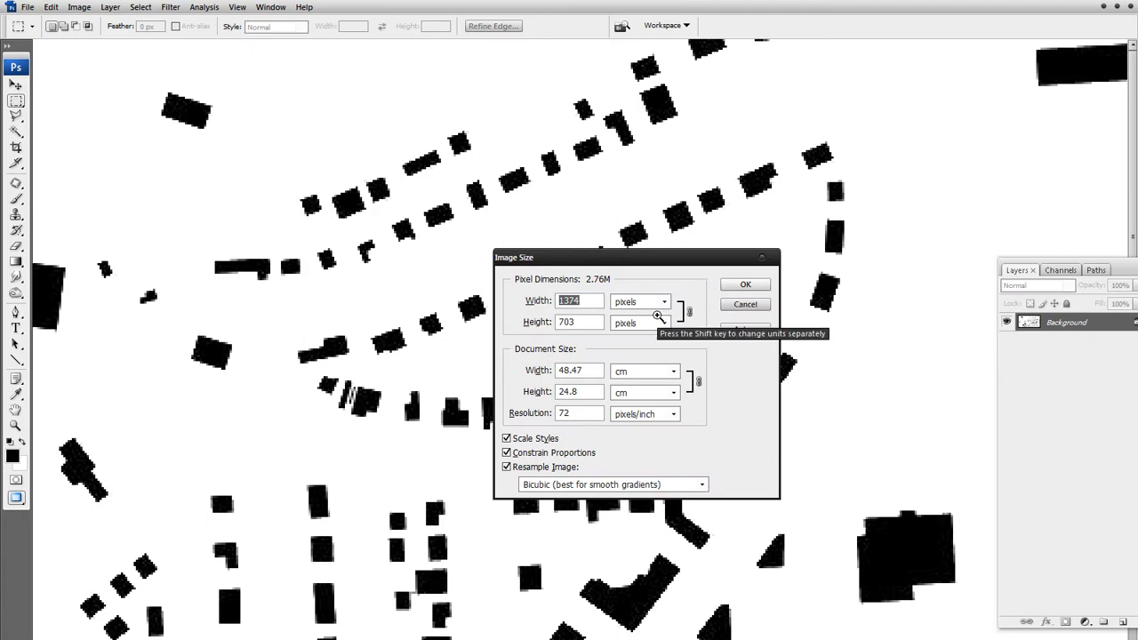
text(6000)
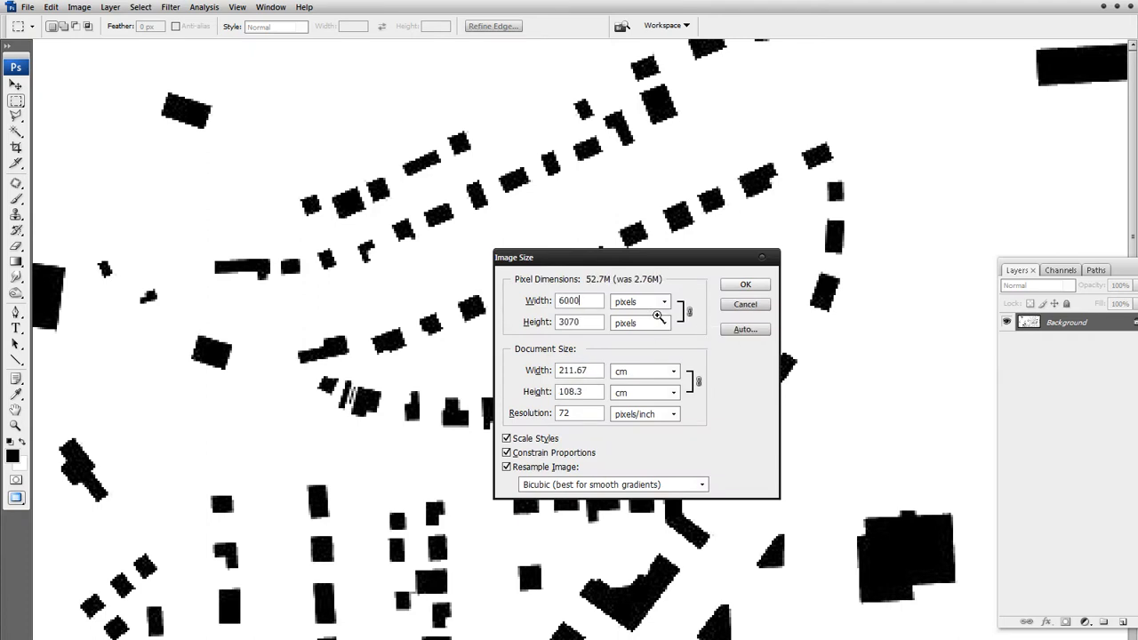
key(Return)
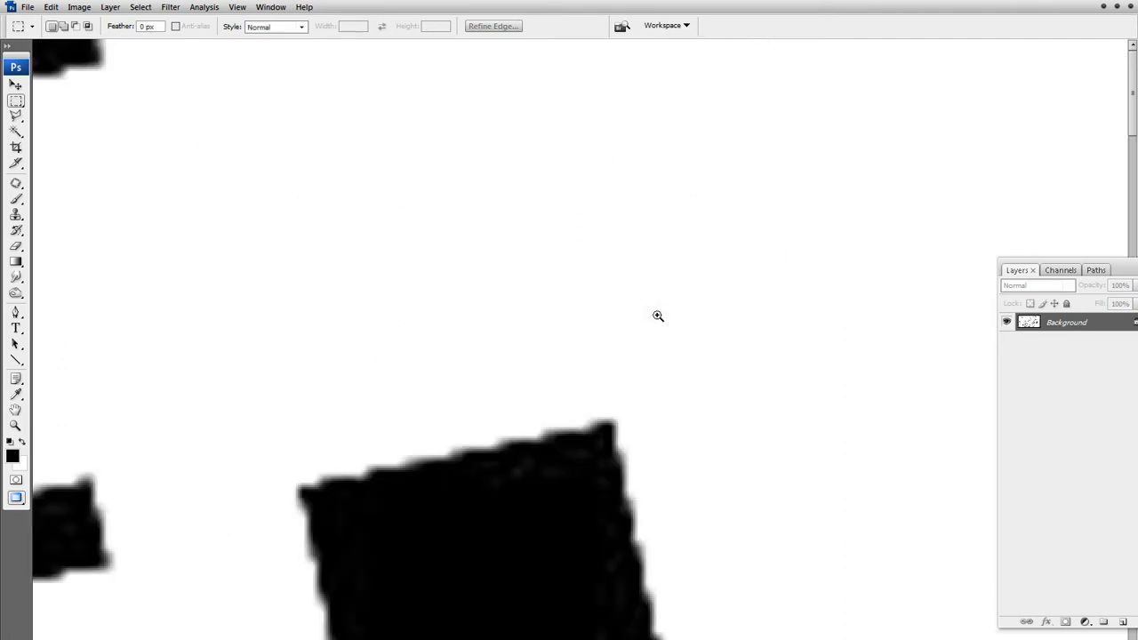
Step: Smooth the jagged building edges with a Median filter at a radius of 3 pixels, comparing the preview on and off
drag(388, 554, 417, 264)
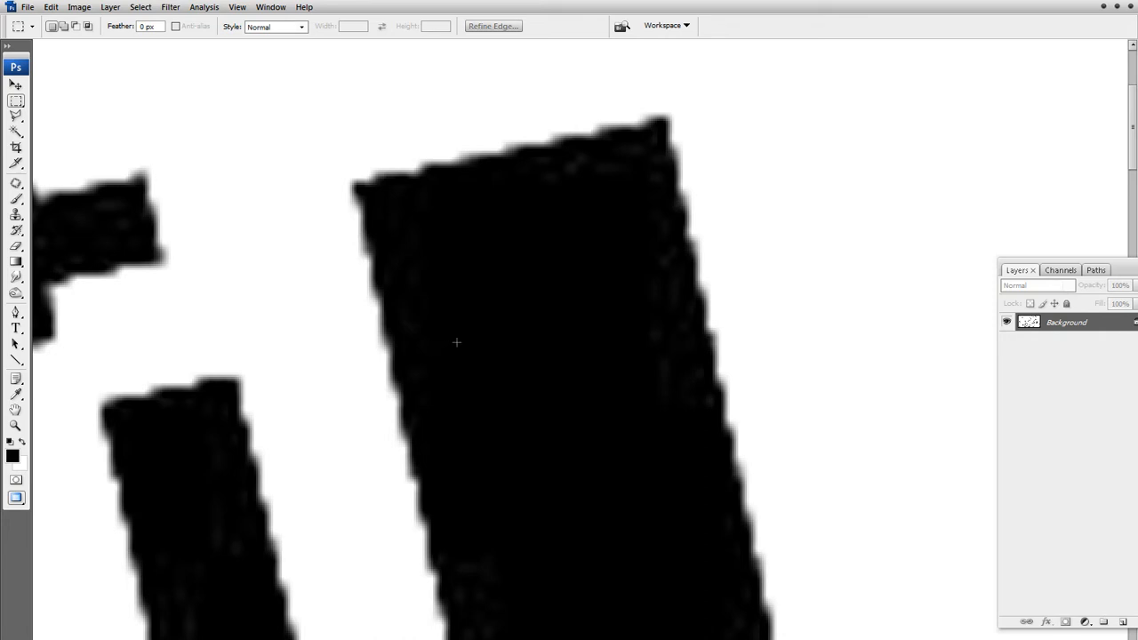
drag(427, 368, 719, 445)
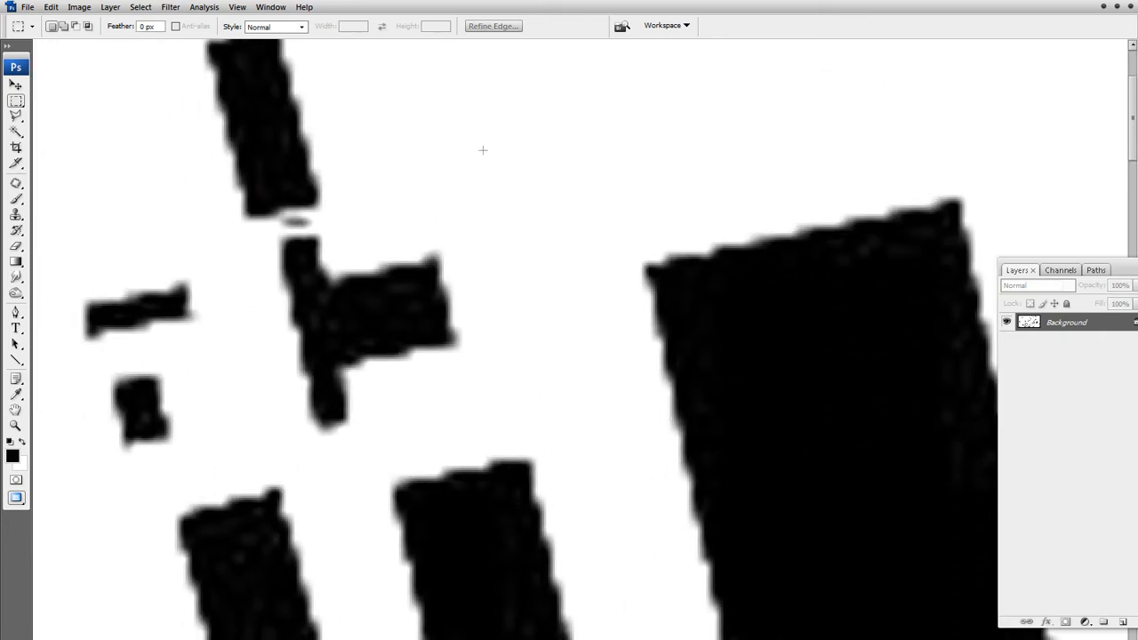
click(170, 8)
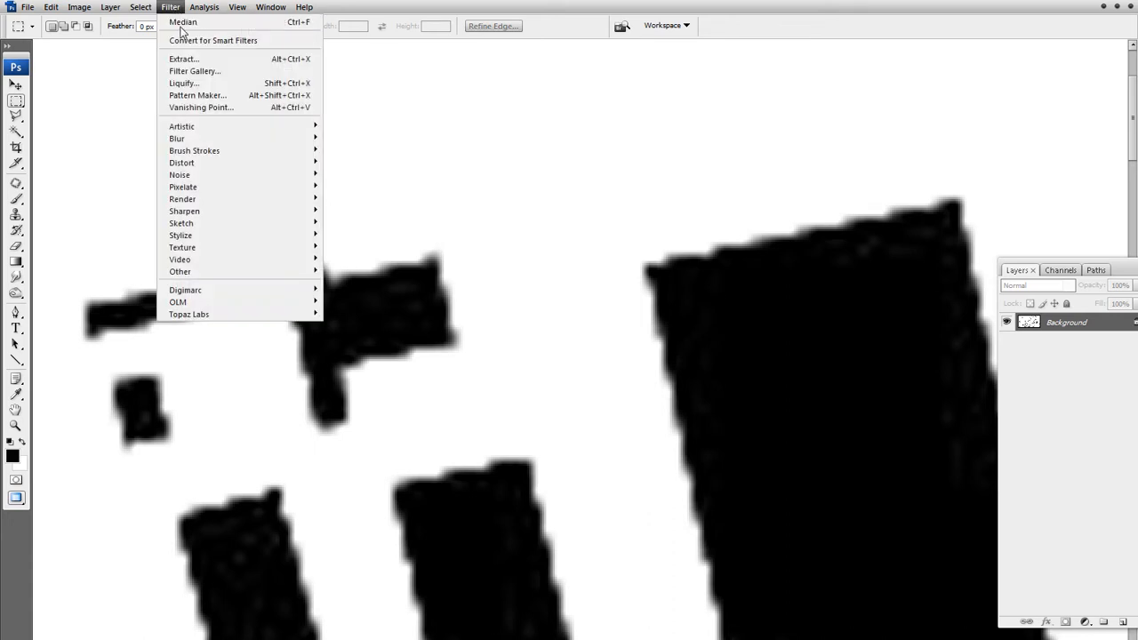
mouse_move(294, 175)
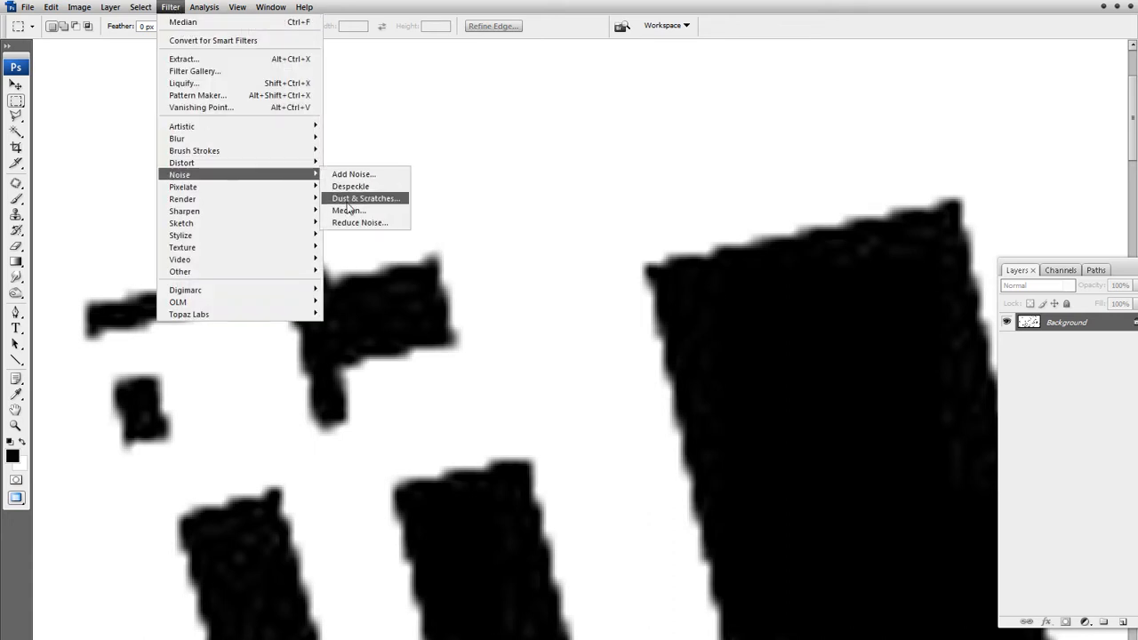
click(341, 211)
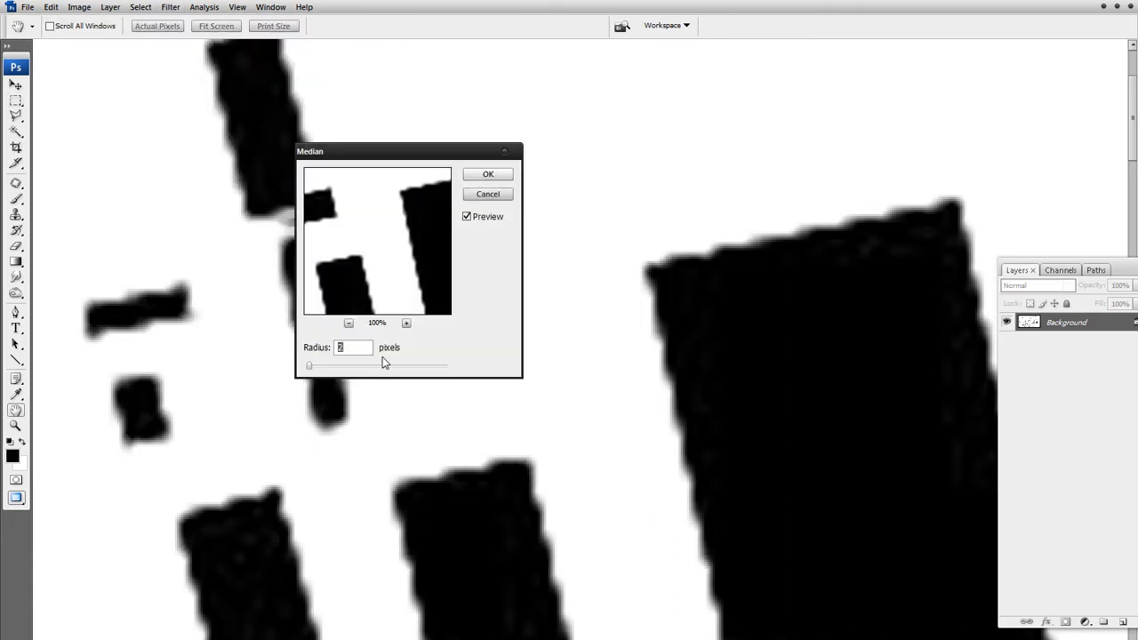
click(471, 220)
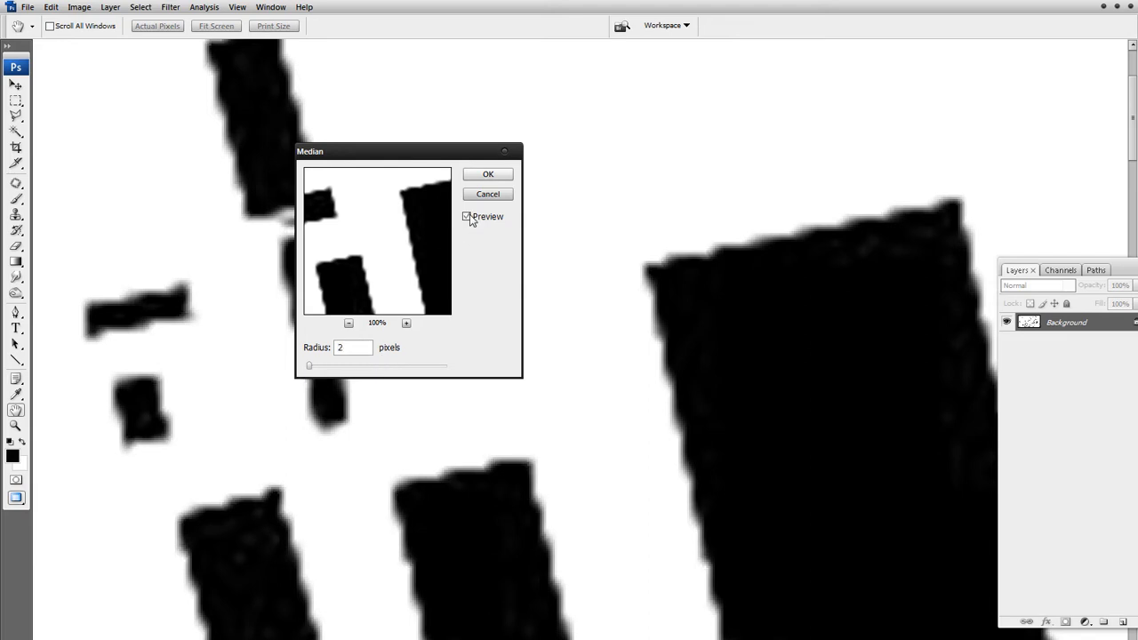
click(471, 220)
click(471, 220)
click(469, 222)
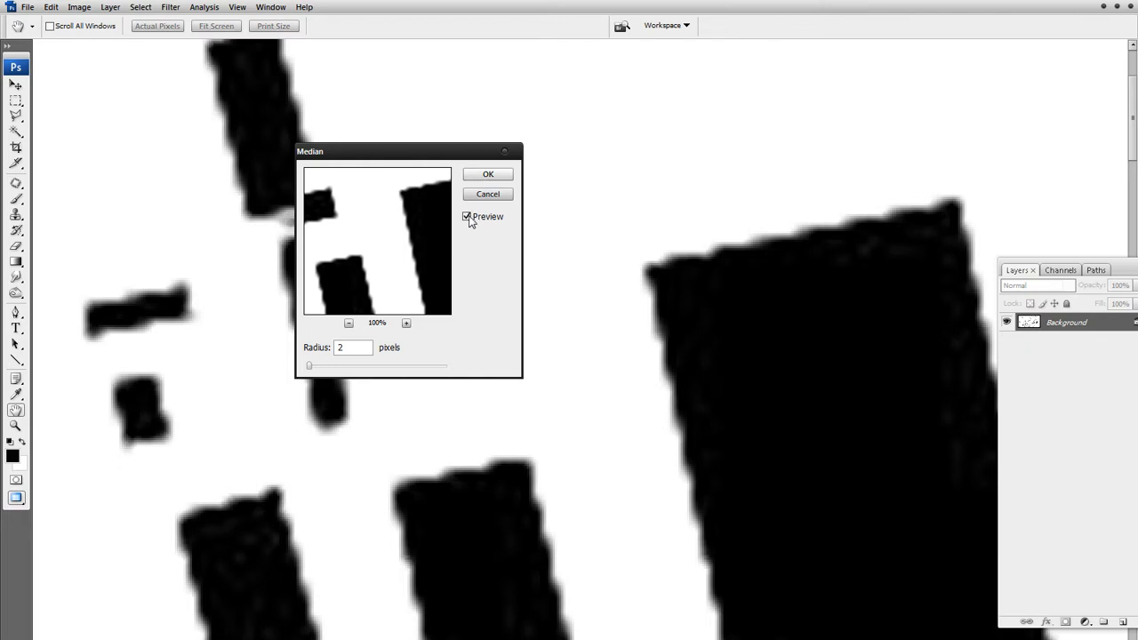
click(310, 365)
text(3)
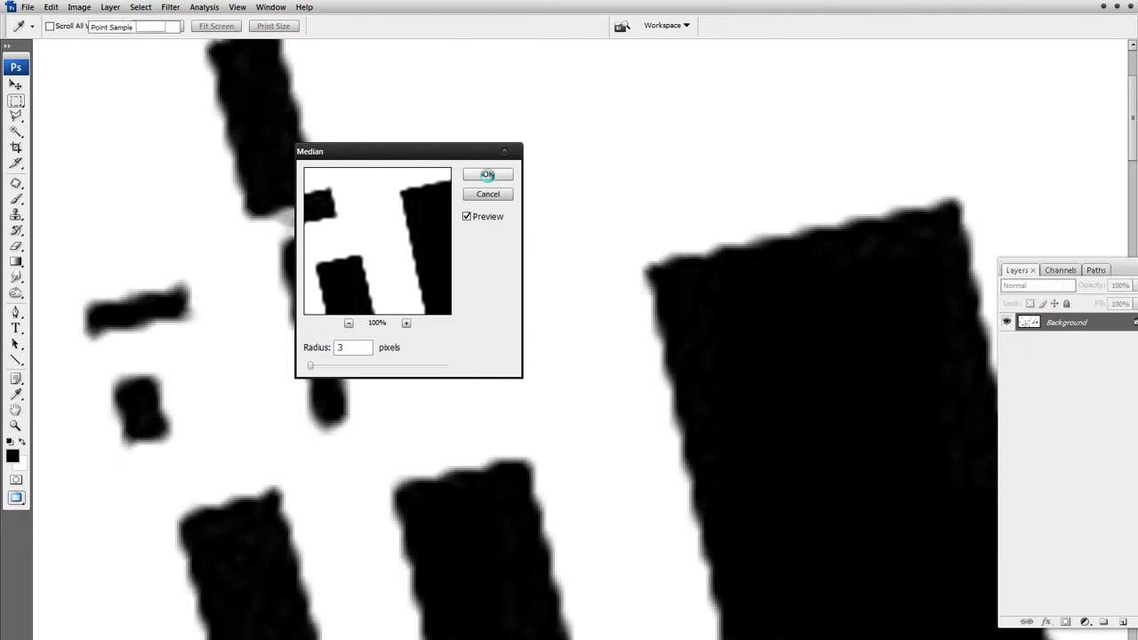
click(487, 174)
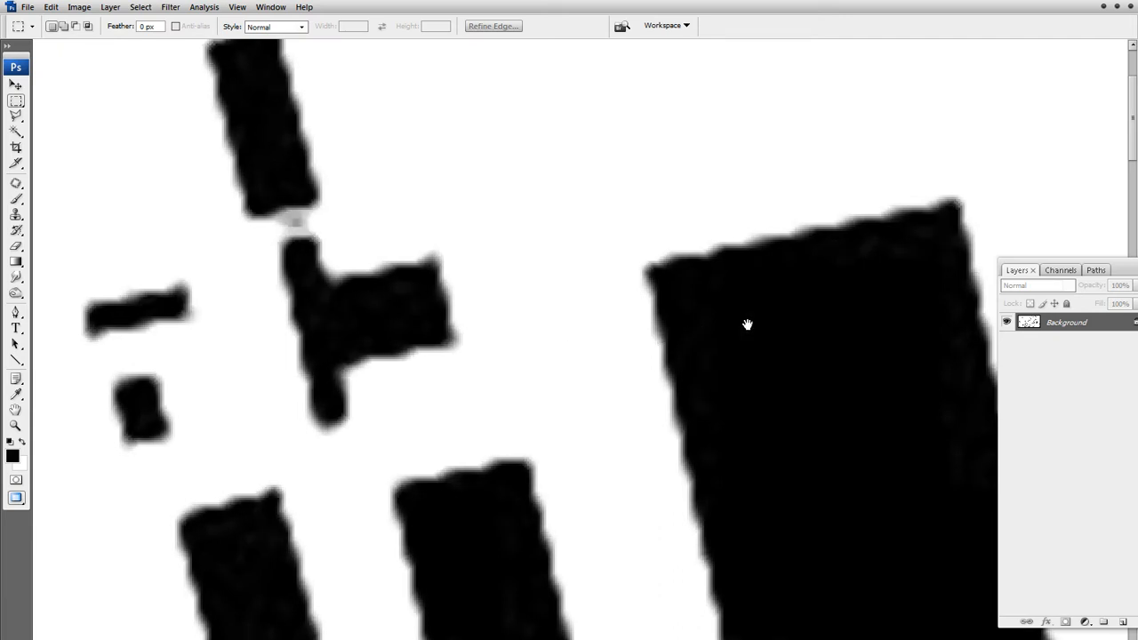
drag(747, 324, 519, 330)
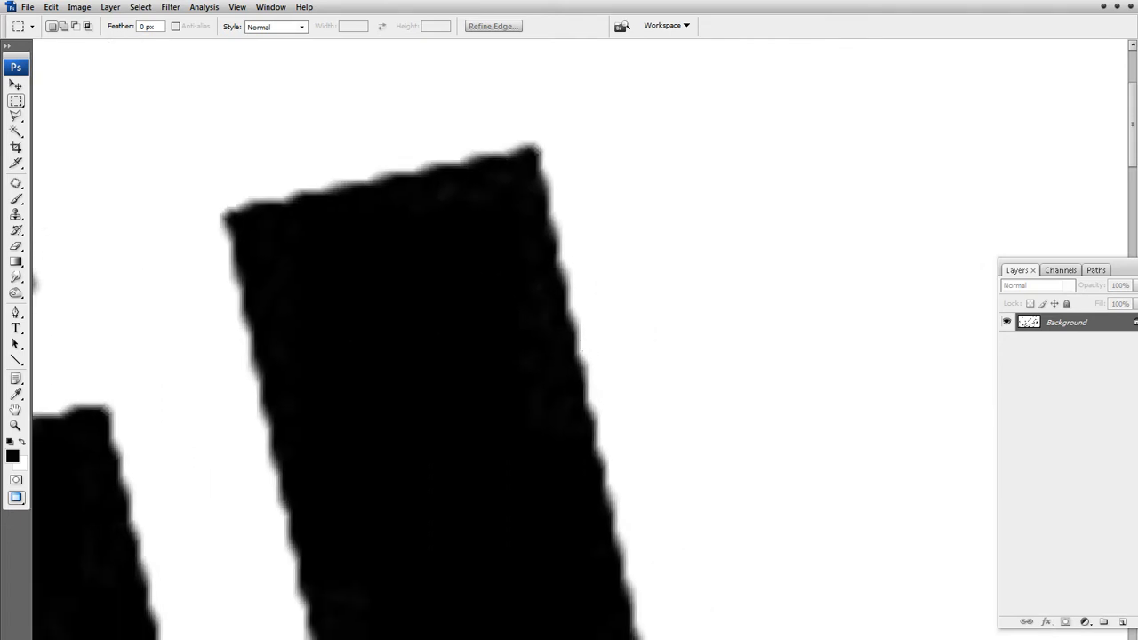
key(ctrl+l)
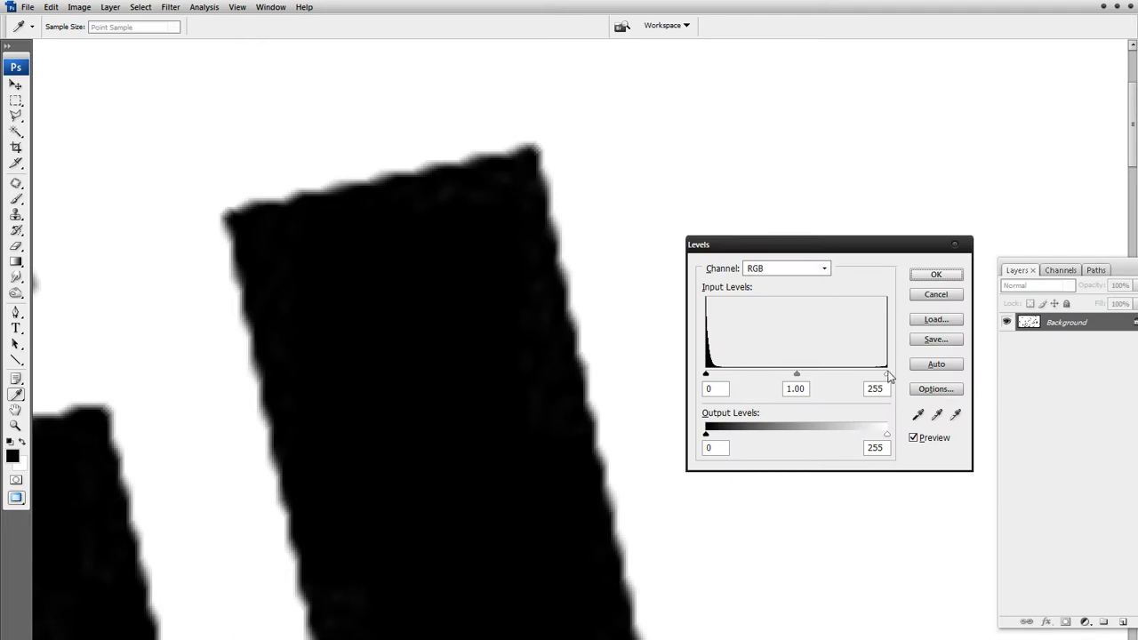
drag(888, 374, 832, 376)
click(937, 275)
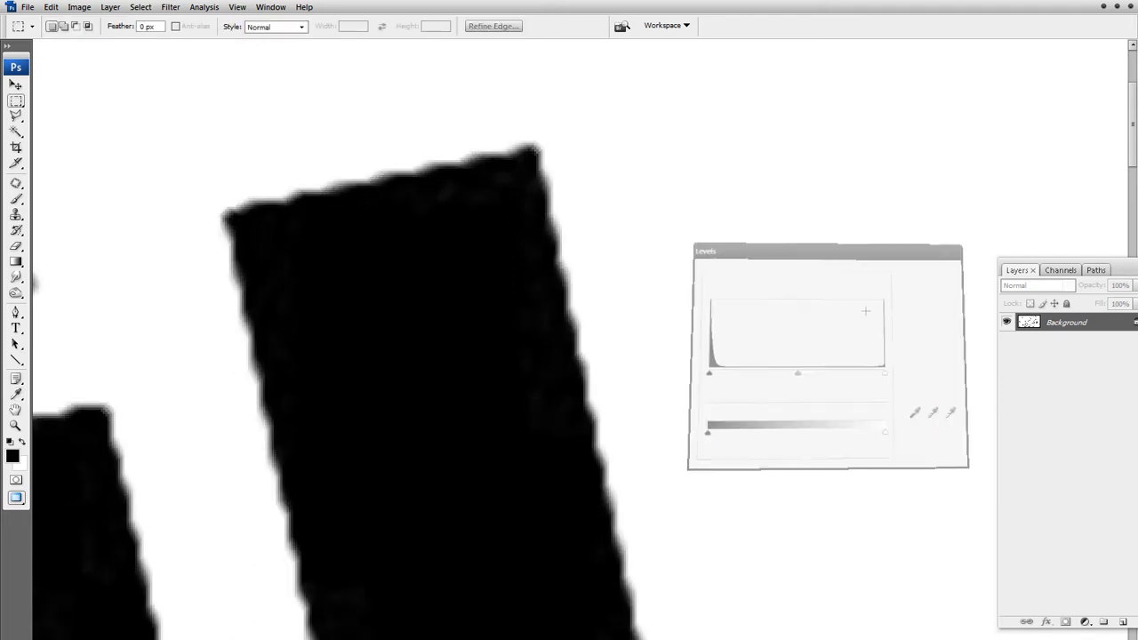
Step: Examine the smoothed building shapes across the map and the narrow gaps between adjoining buildings
drag(327, 307, 782, 454)
key(ctrl+minus)
key(ctrl+minus)
key(ctrl+minus)
key(ctrl+minus)
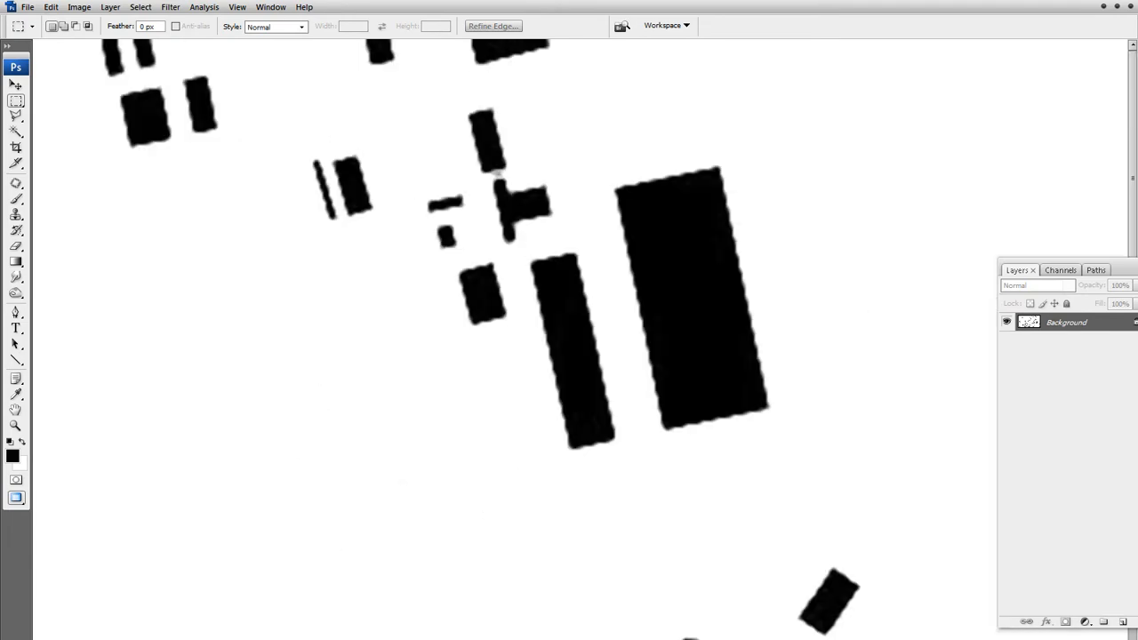
drag(782, 282, 284, 352)
drag(623, 331, 124, 364)
drag(524, 287, 336, 339)
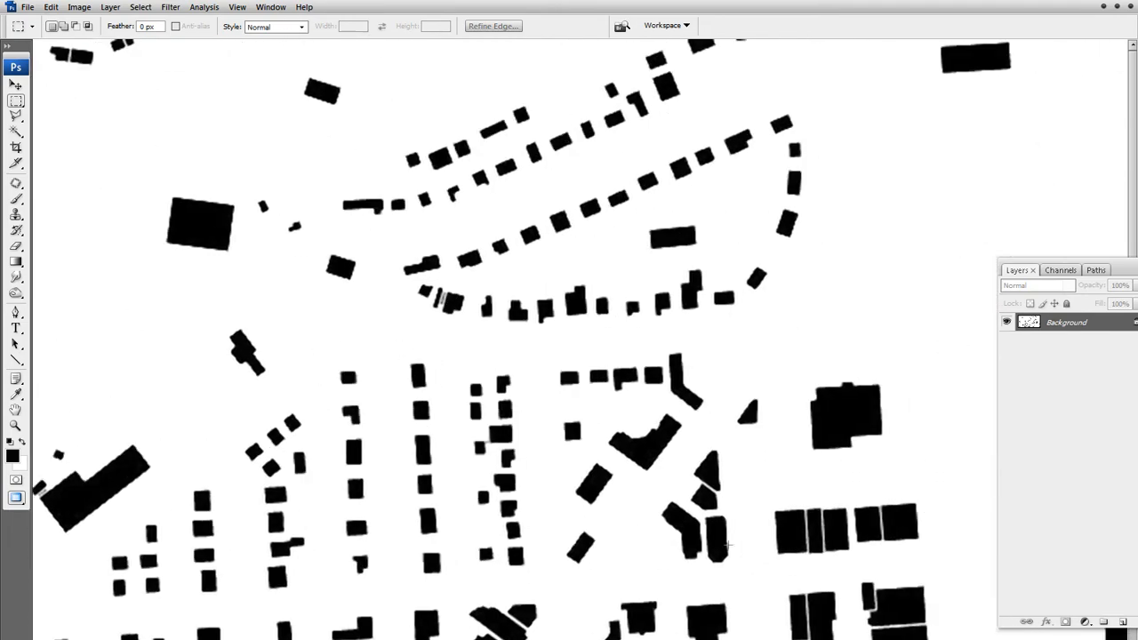
key(z)
drag(954, 590, 852, 637)
drag(526, 471, 545, 415)
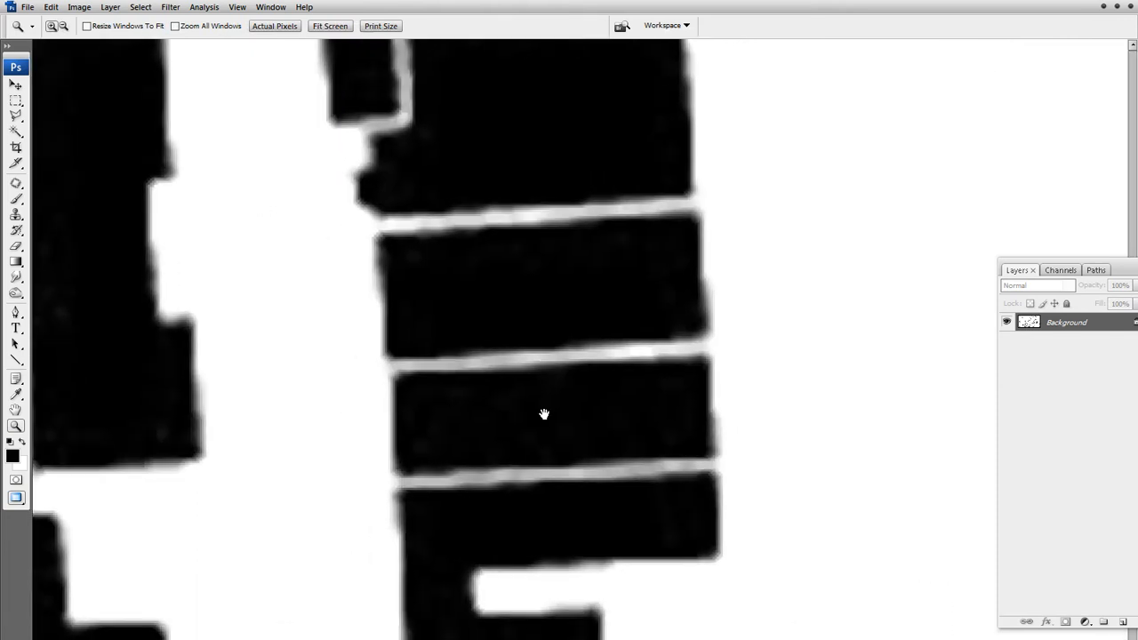
key(ctrl+l)
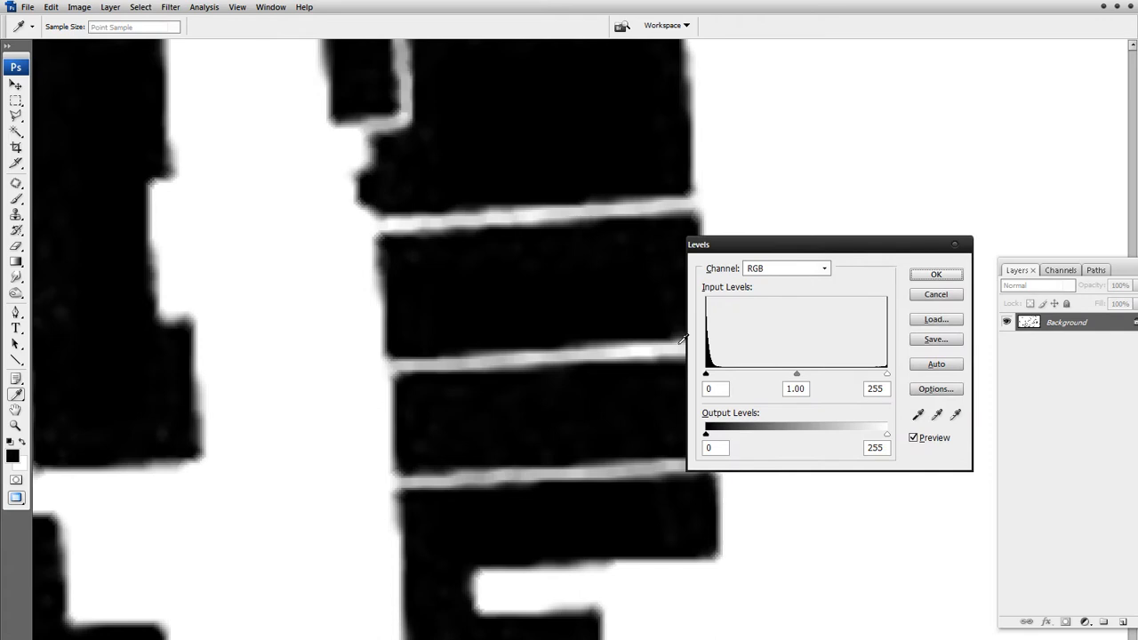
drag(887, 374, 833, 373)
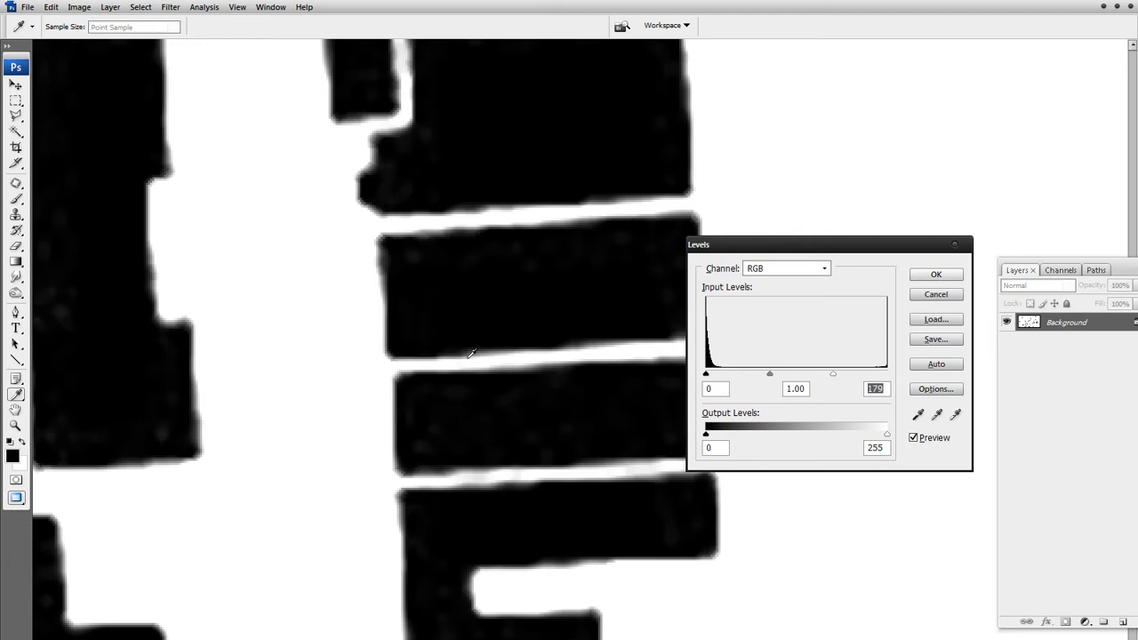
drag(836, 373, 901, 374)
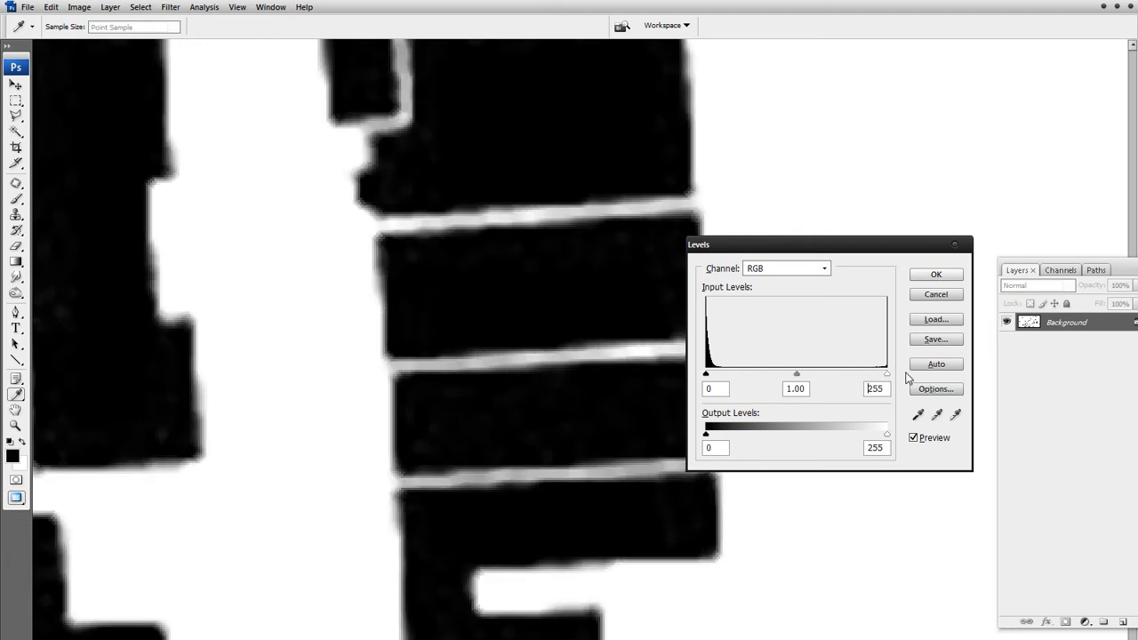
click(936, 296)
key(z)
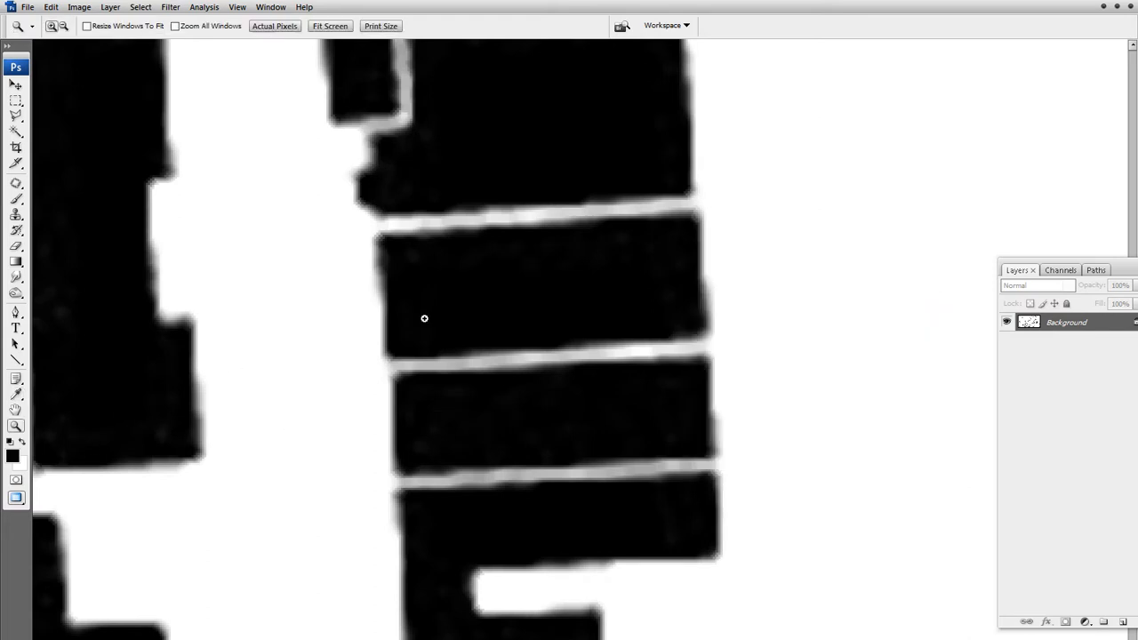
Step: Select all the black building footprints with Color Range, using sampled colors and a fuzziness of 200
click(141, 7)
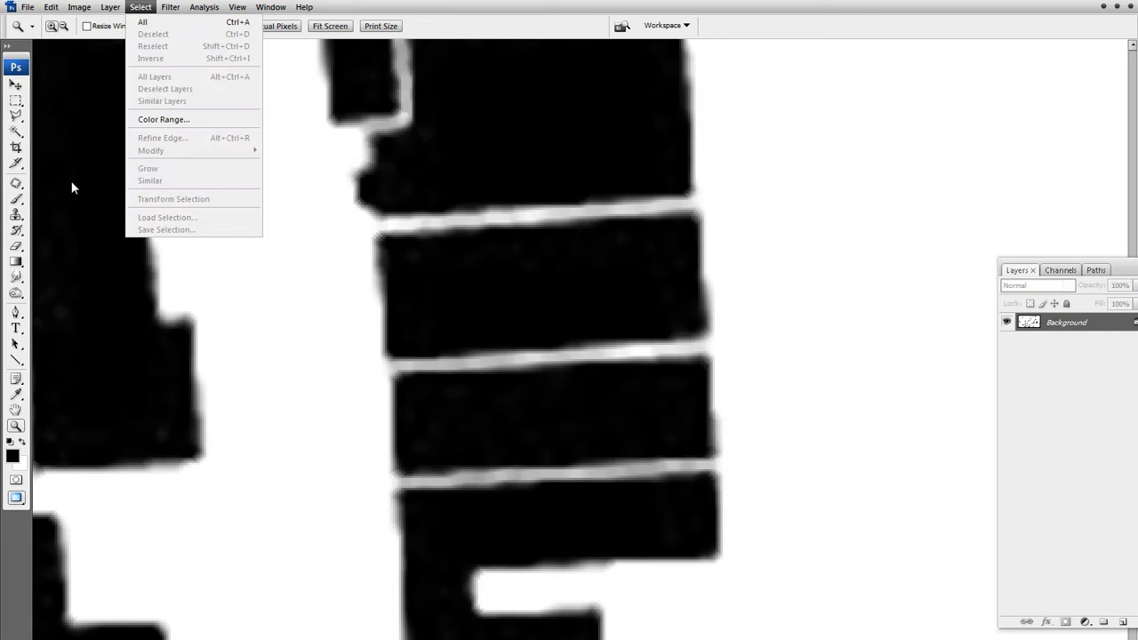
click(190, 124)
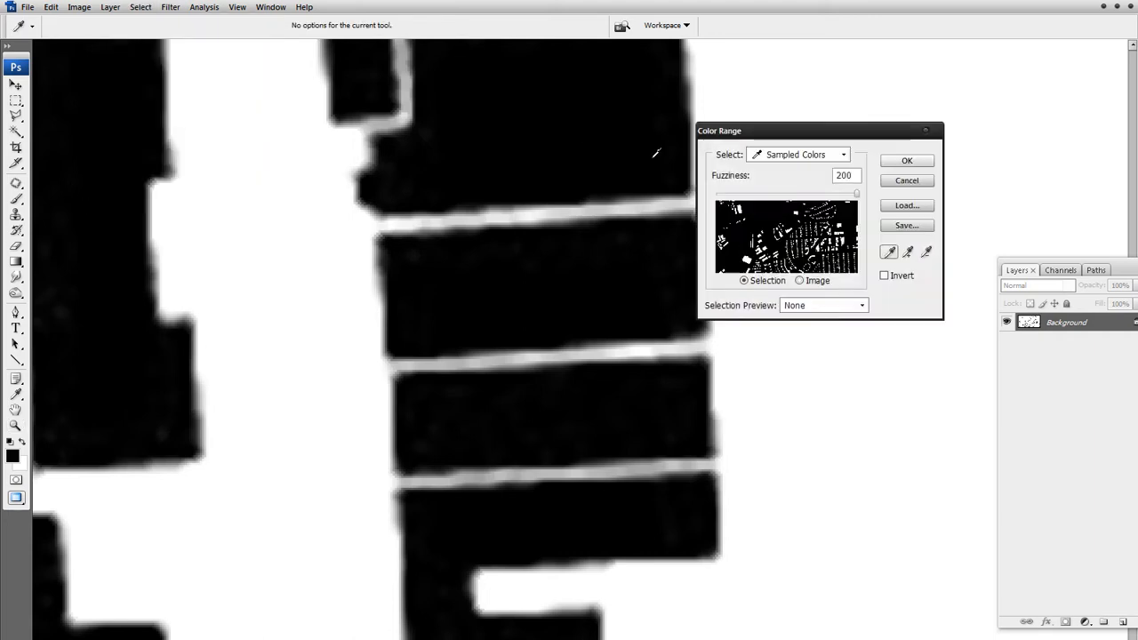
click(844, 175)
click(903, 161)
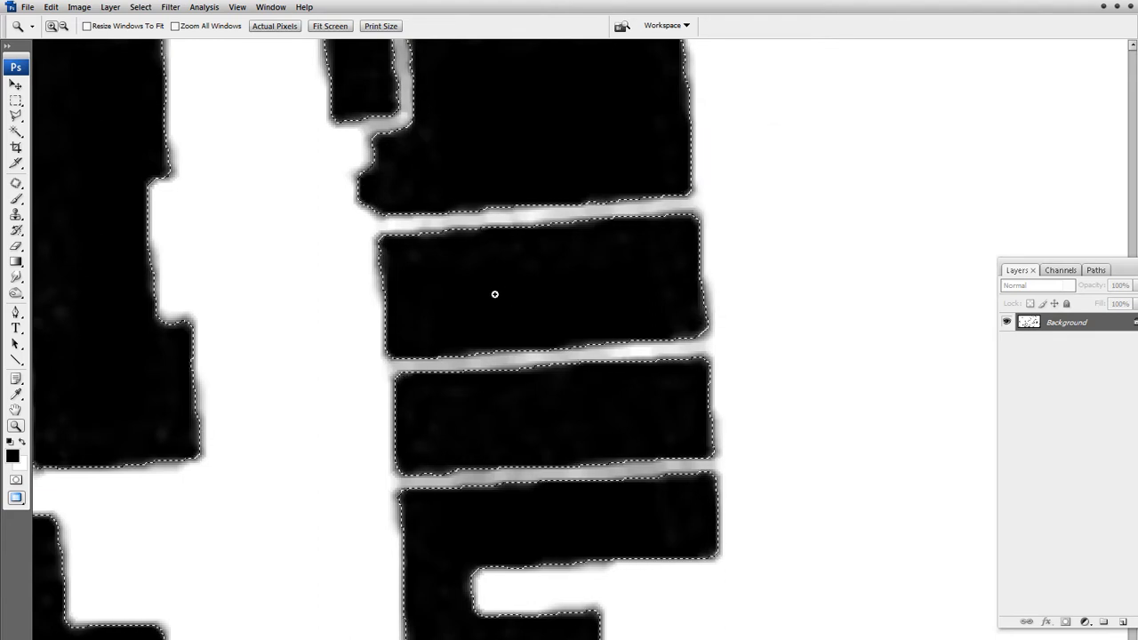
Step: Convert the building selection into a work path with a tolerance of 1.5 pixels and check the traced outlines
key(m)
right_click(528, 256)
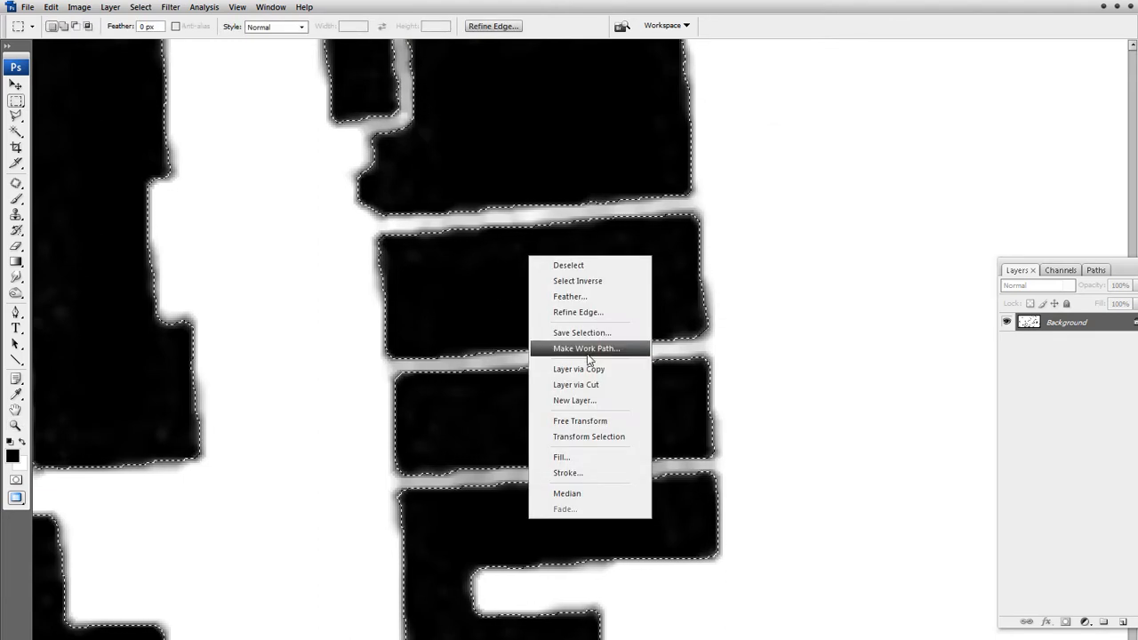
click(587, 351)
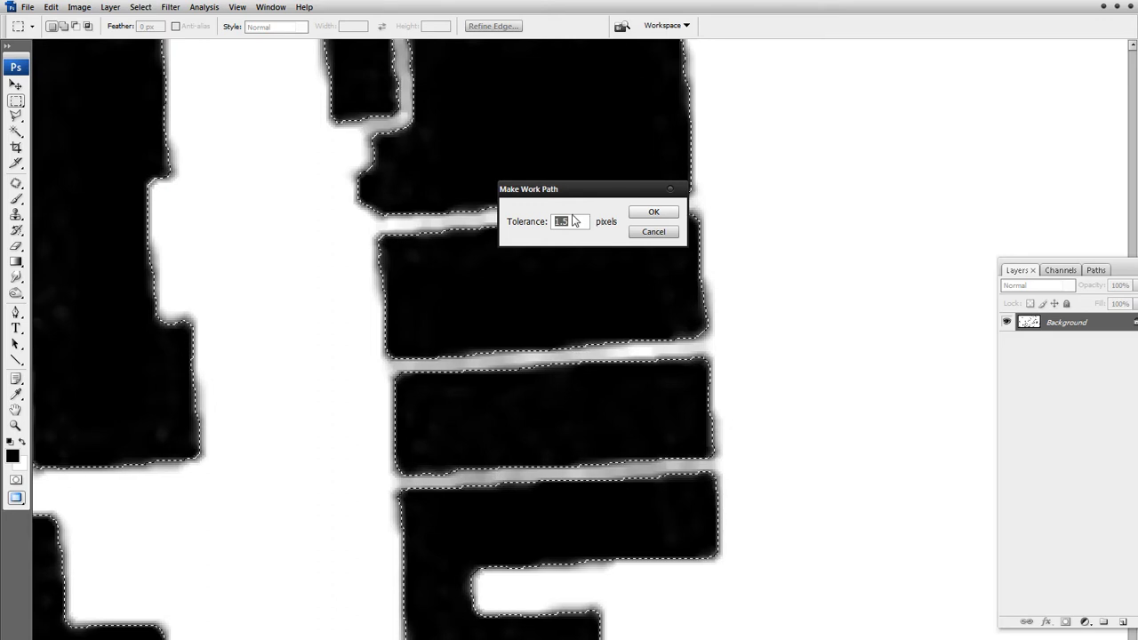
click(654, 214)
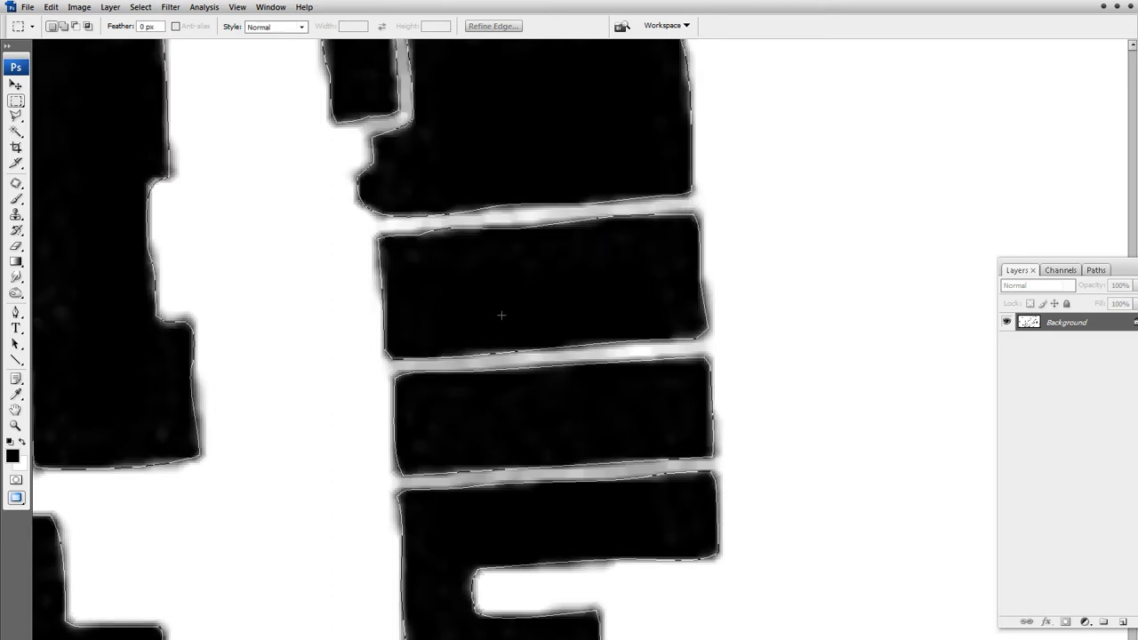
drag(496, 313, 617, 322)
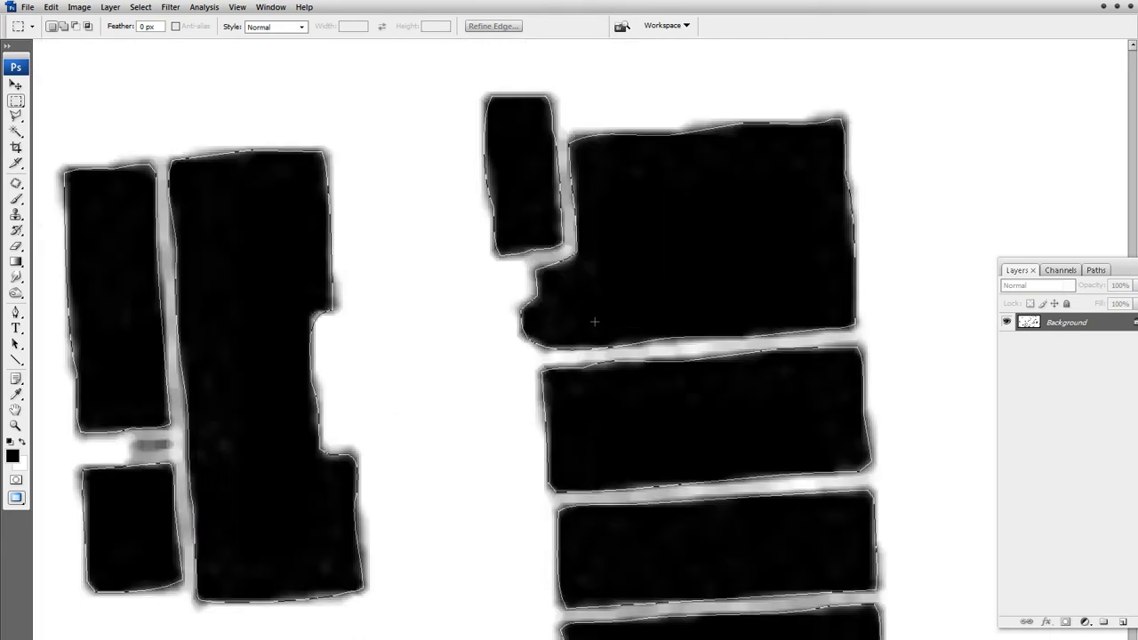
key(ctrl+minus)
key(ctrl+minus)
key(ctrl+minus)
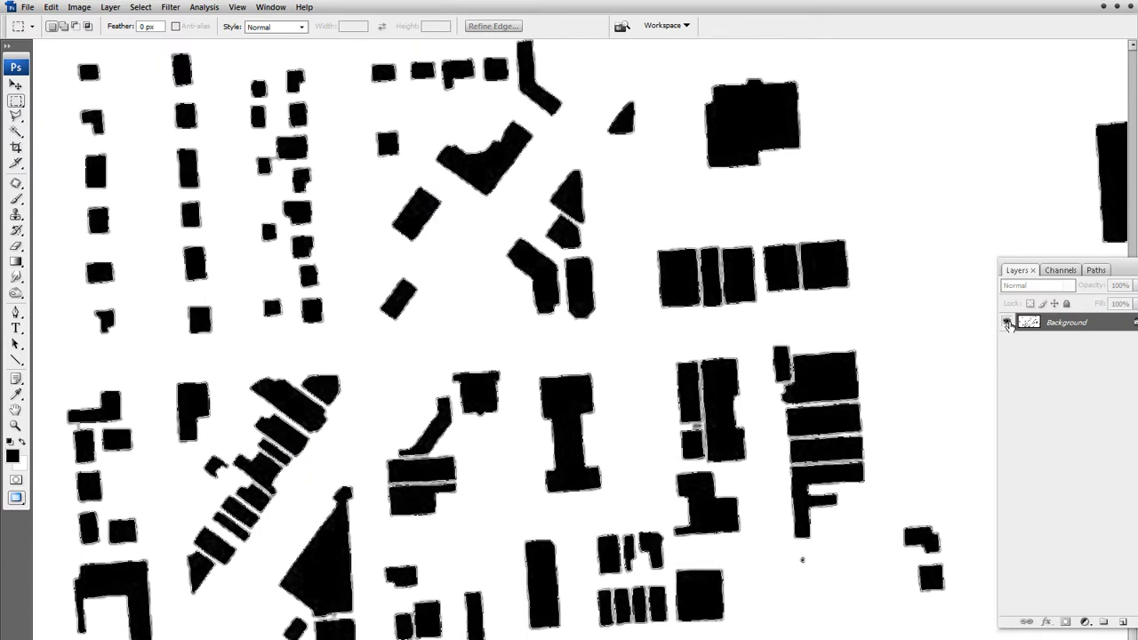
Step: Export the work path to an Adobe Illustrator file named trace on the desktop, replacing any existing file
click(28, 7)
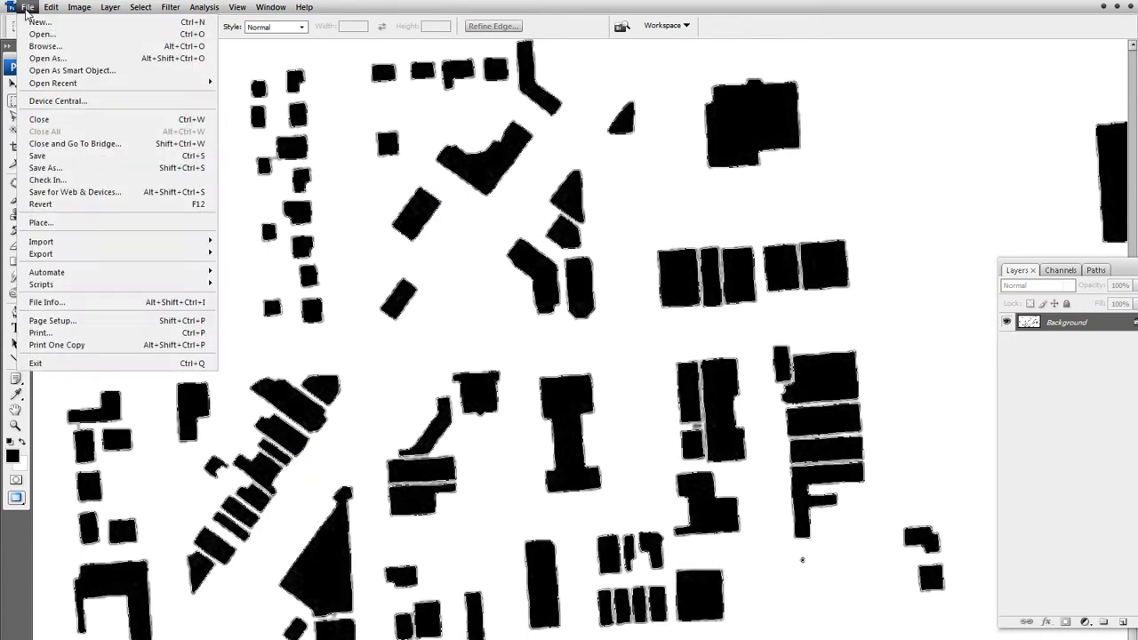
mouse_move(200, 255)
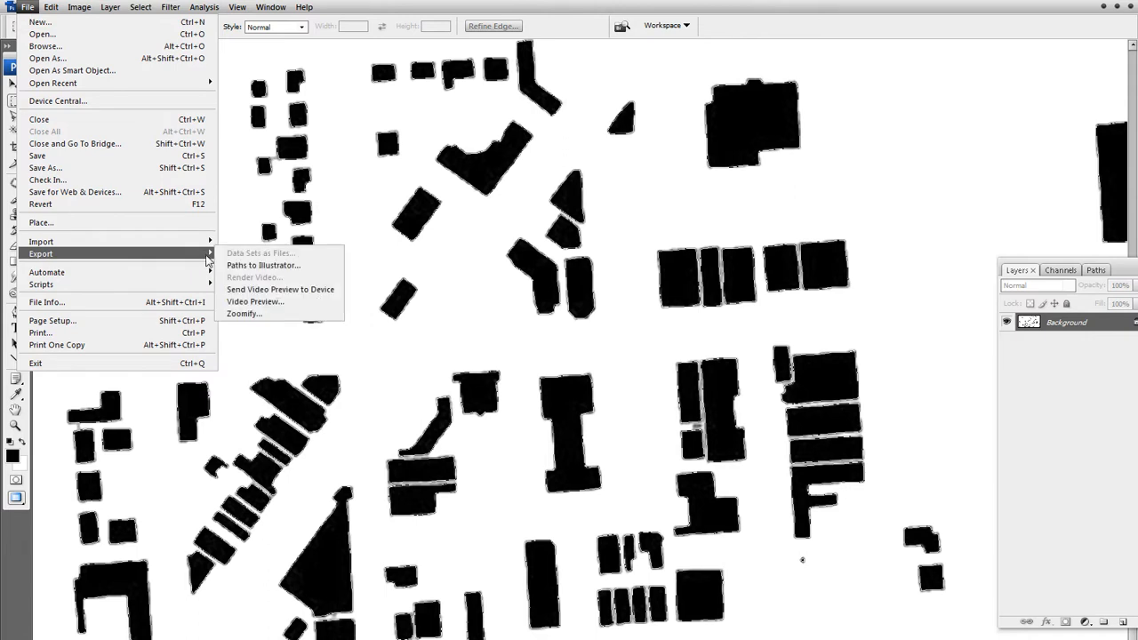
click(273, 266)
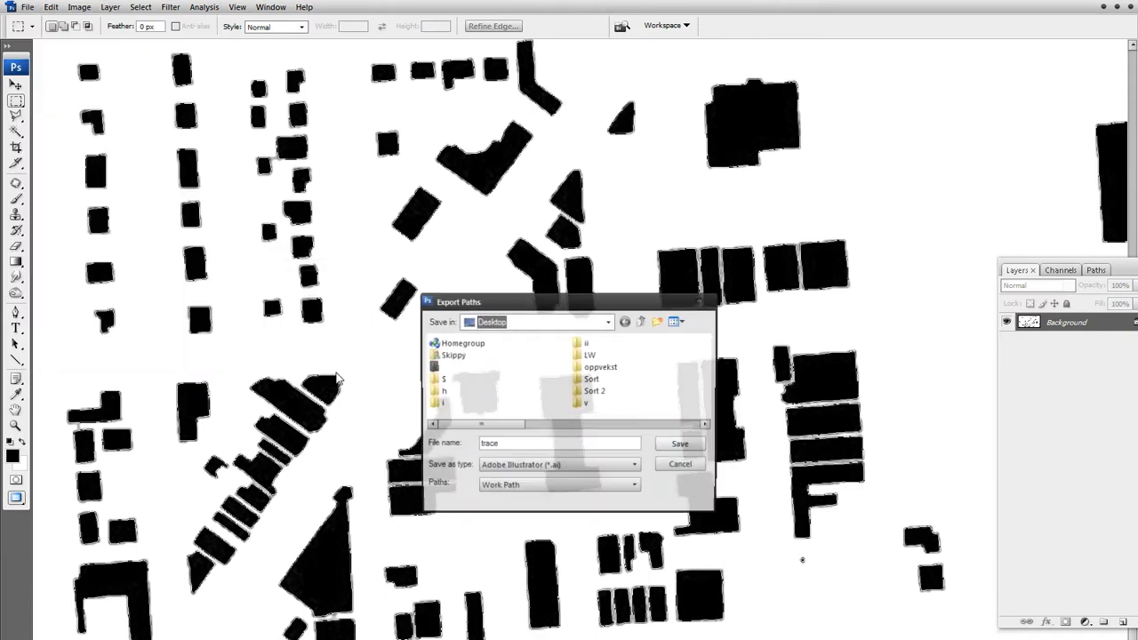
click(682, 446)
click(612, 407)
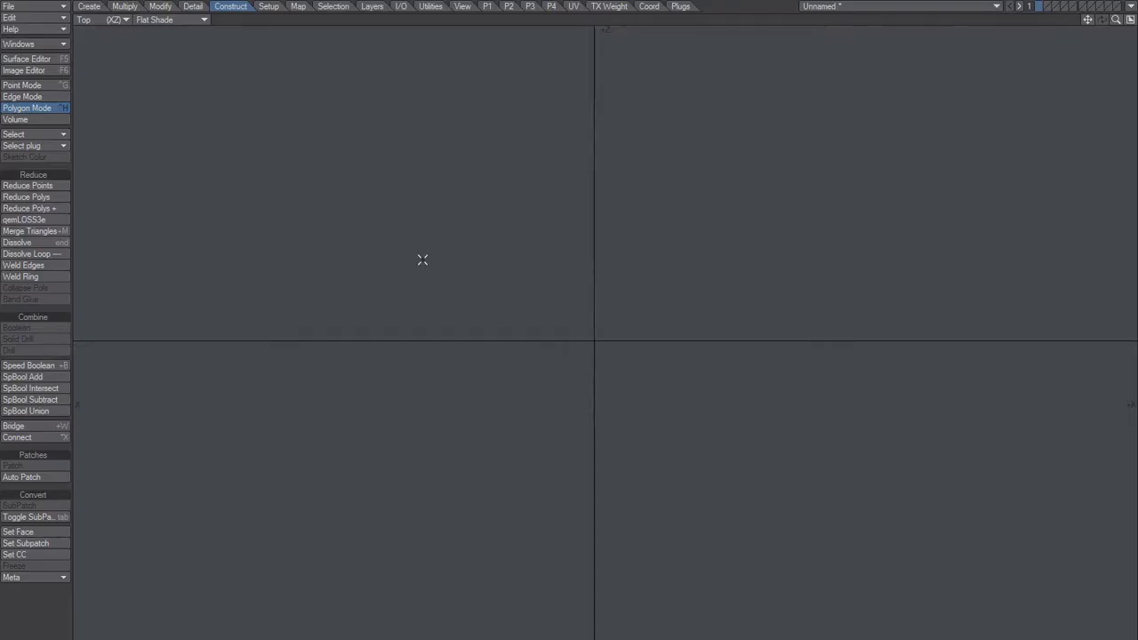
Step: Switch to LightWave Modeler and import trace.ai as closed polygons with Standard curve division, auto centering and a scale of 0.01
click(47, 7)
mouse_move(98, 158)
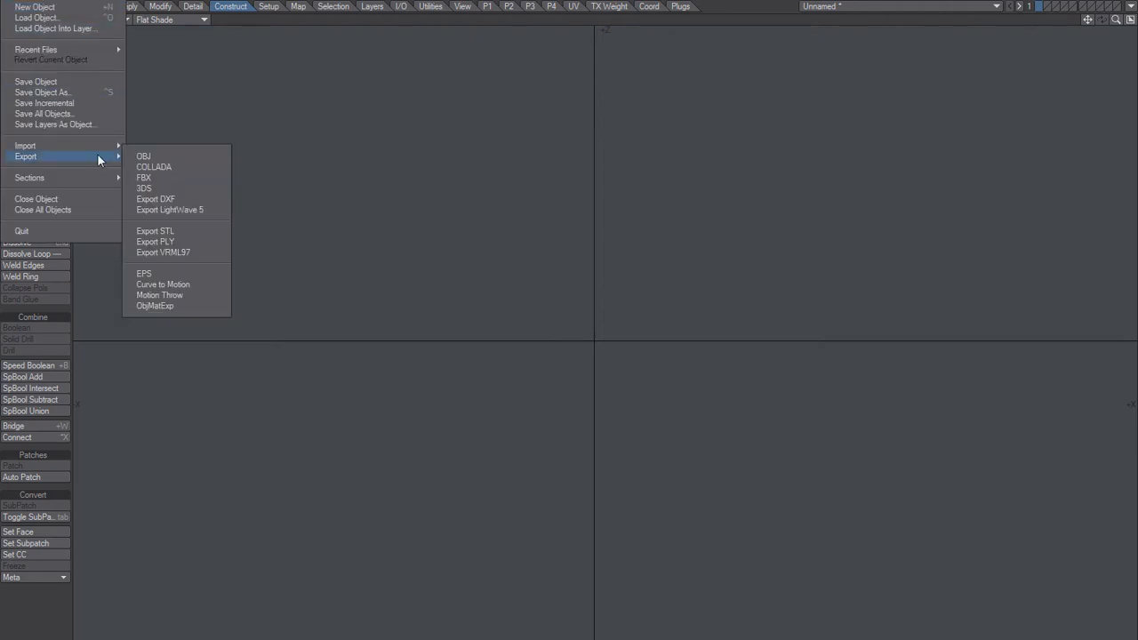
click(165, 147)
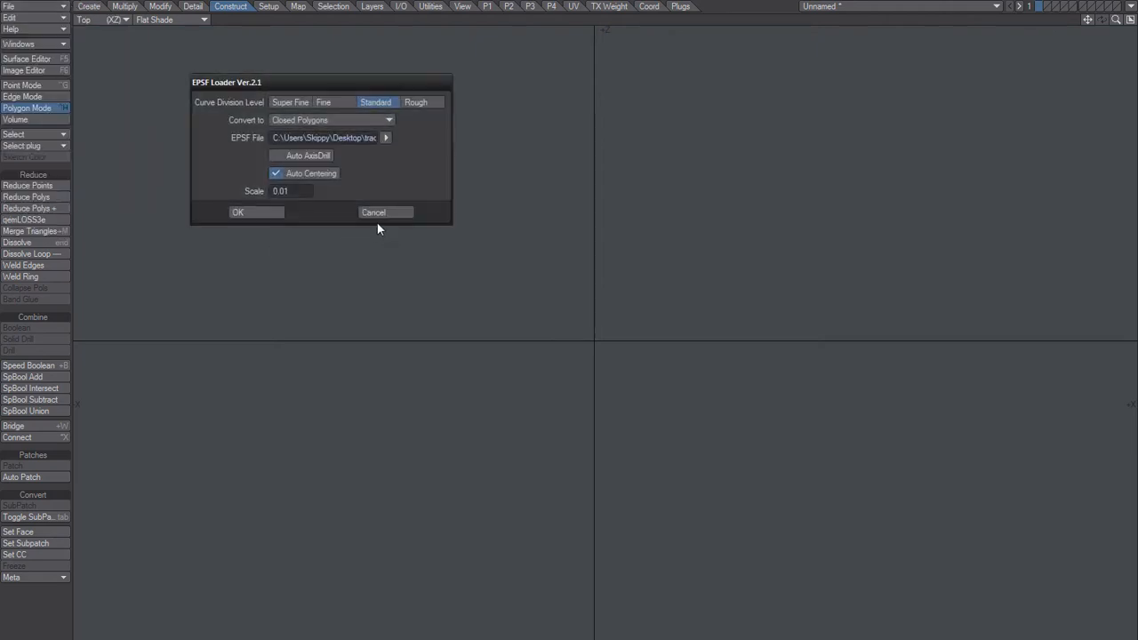
drag(304, 140, 408, 144)
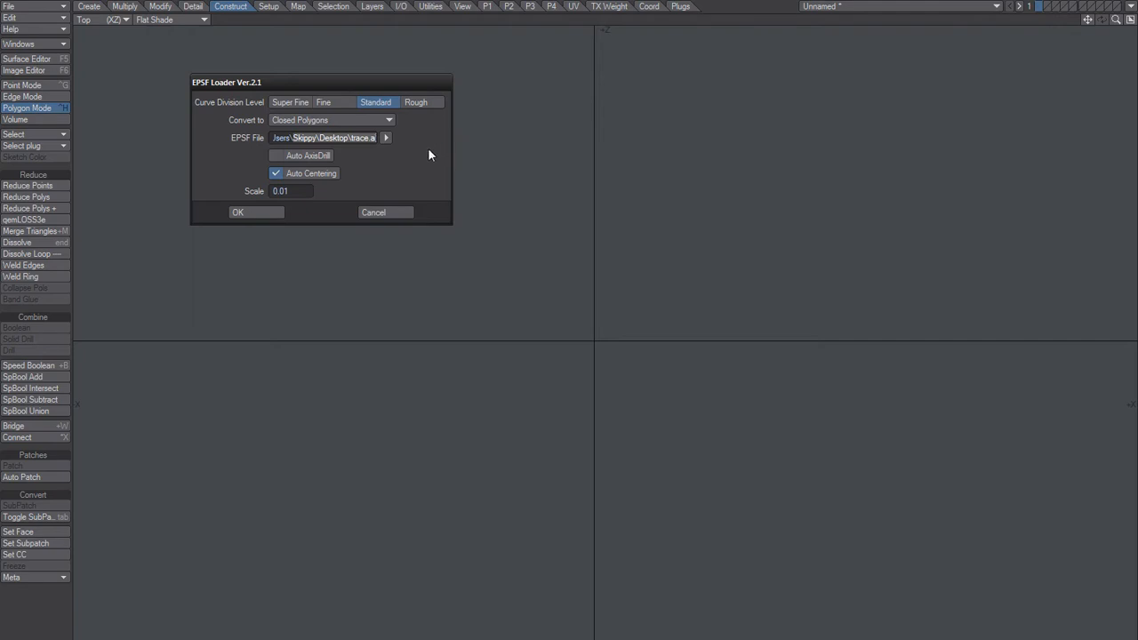
click(321, 122)
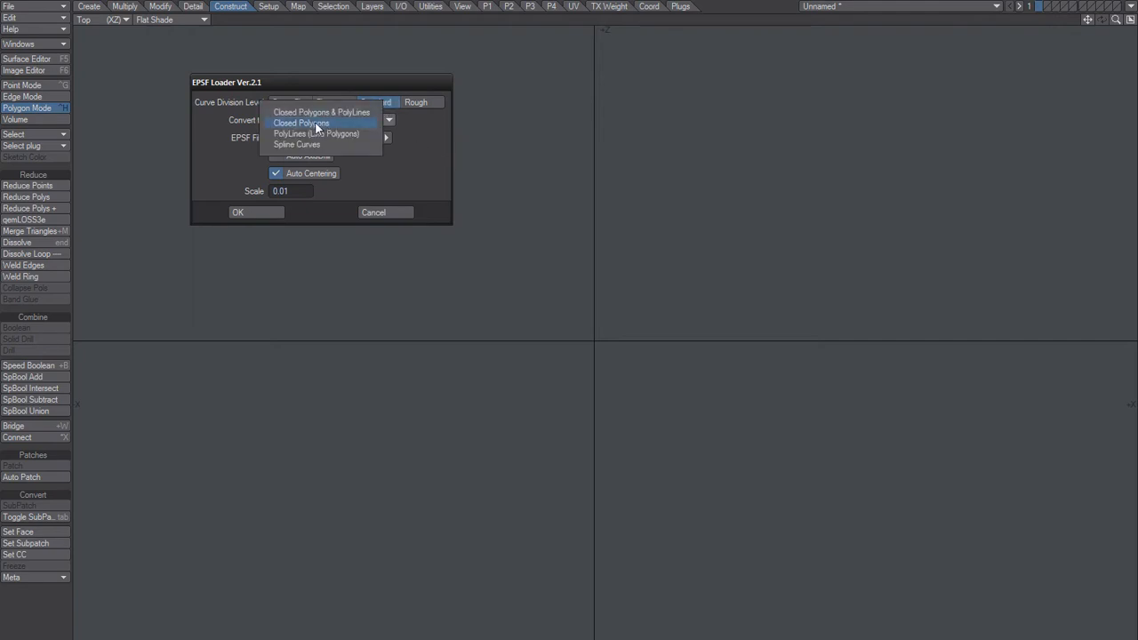
click(317, 125)
click(253, 212)
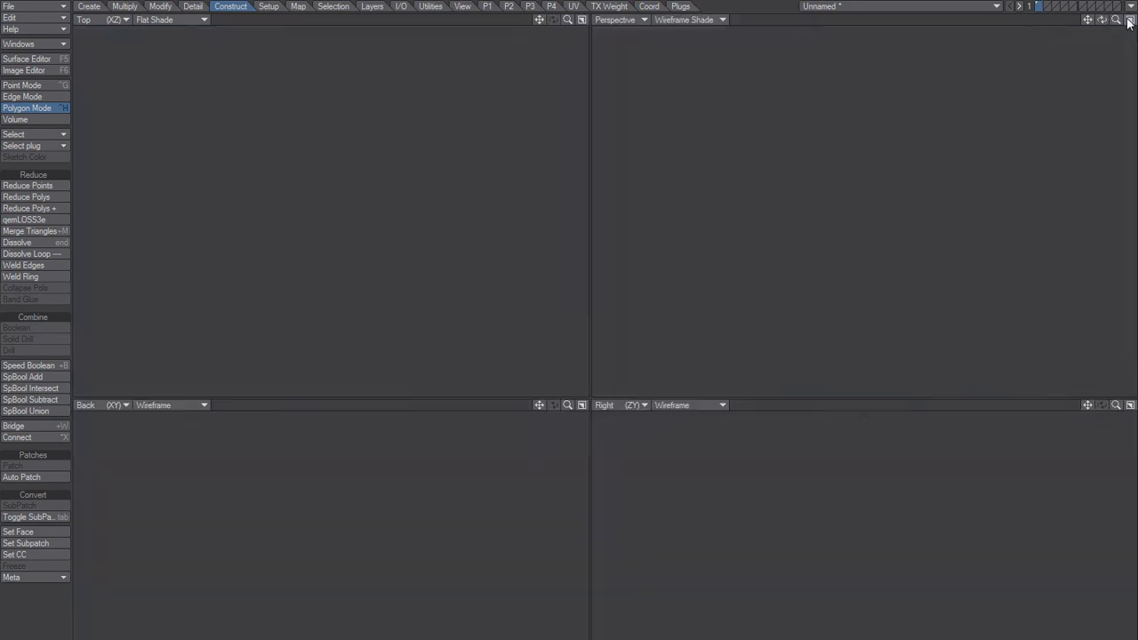
Step: Rotate the imported building footprints from the vertical plane so they lie flat on the ground plane
click(1131, 20)
key(a)
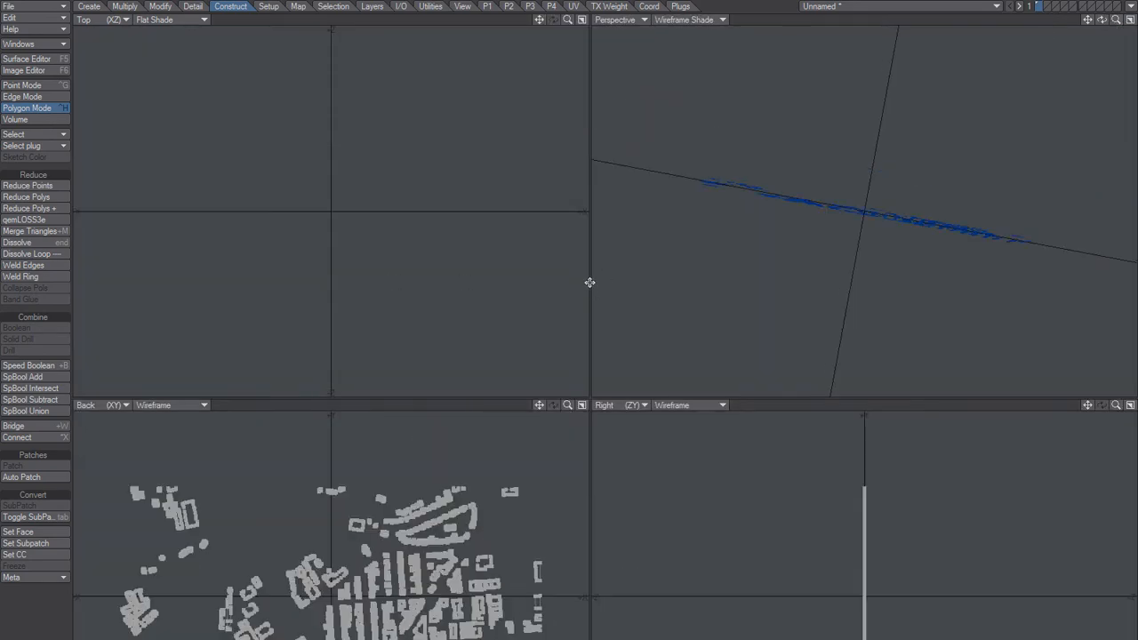
alt+drag(882, 201, 802, 265)
key(y)
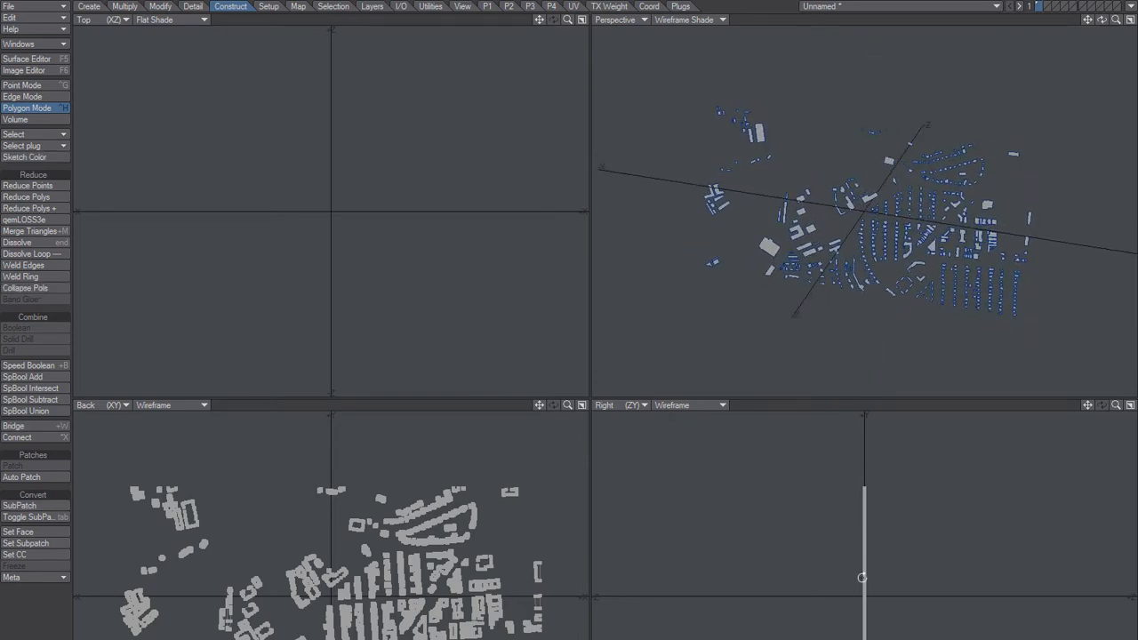
ctrl+drag(863, 594, 956, 594)
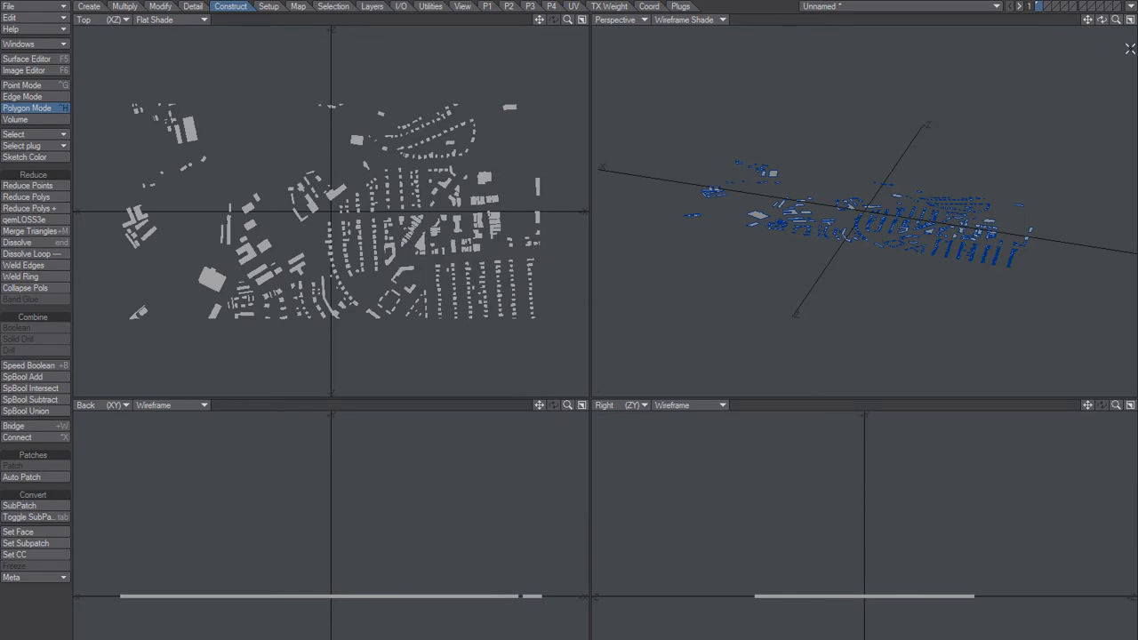
Step: Examine the imported footprint polygons up close in the perspective view, checking their outlines around the curved rows of houses
click(1130, 19)
key(period)
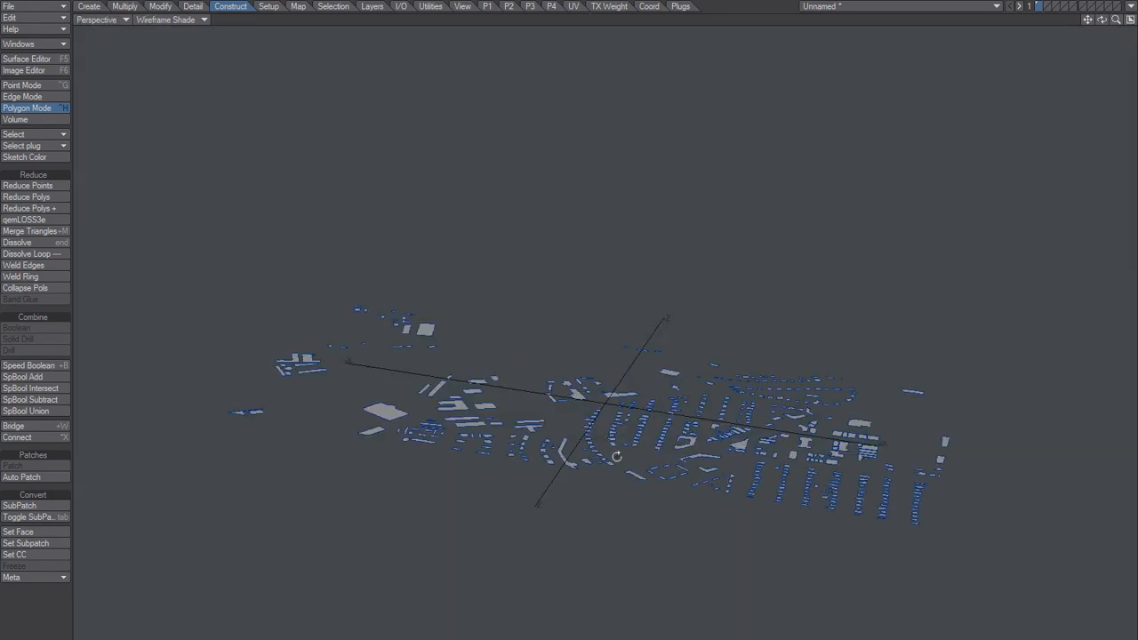
alt+drag(613, 452, 548, 436)
ctrl+alt+drag(624, 381, 533, 516)
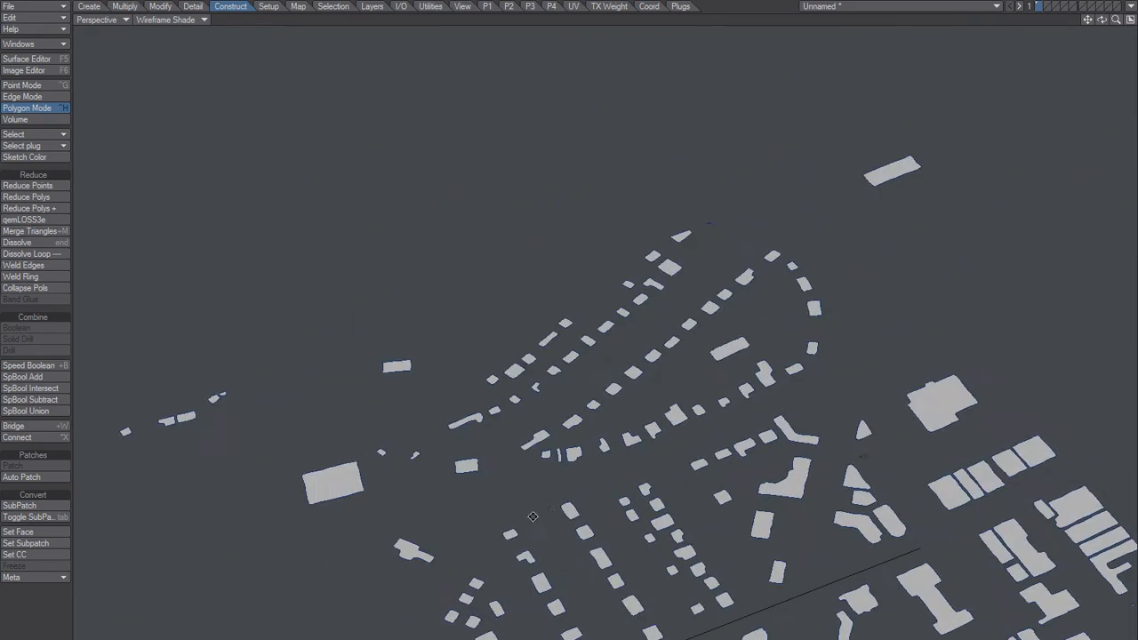
scroll(632, 415, up, 5)
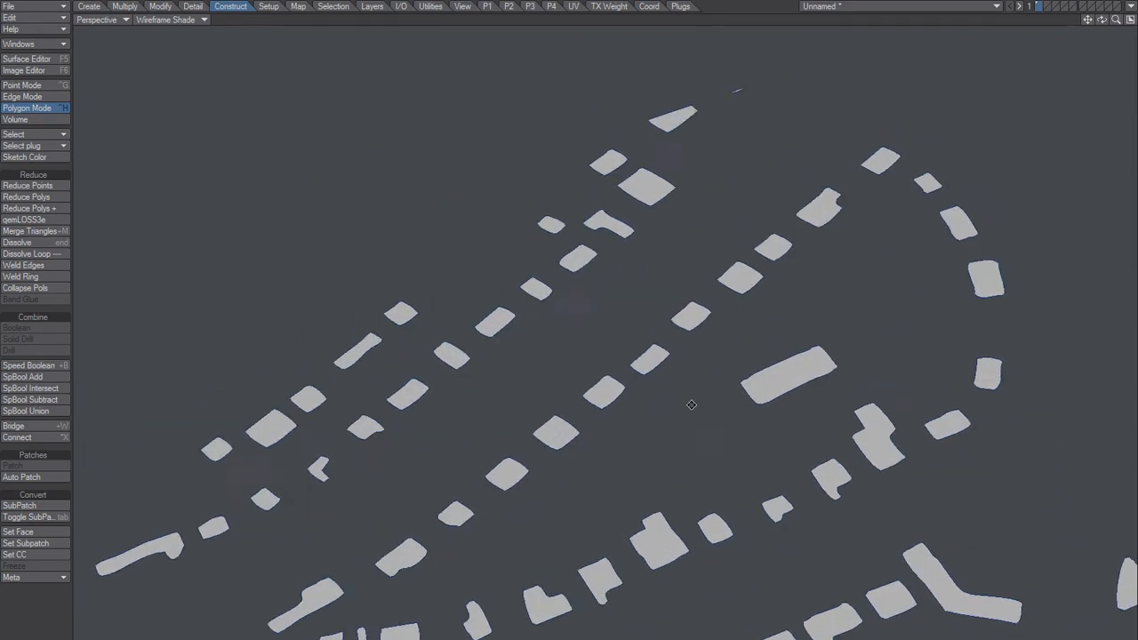
alt+drag(677, 535, 519, 552)
alt+shift+drag(711, 449, 544, 465)
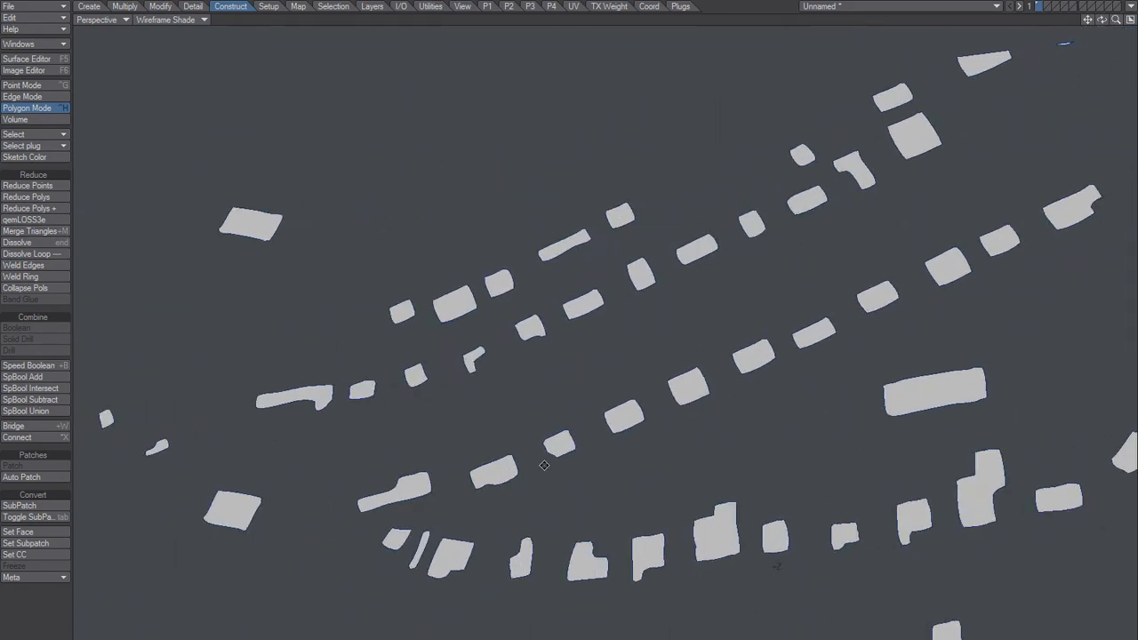
alt+shift+drag(630, 510, 747, 591)
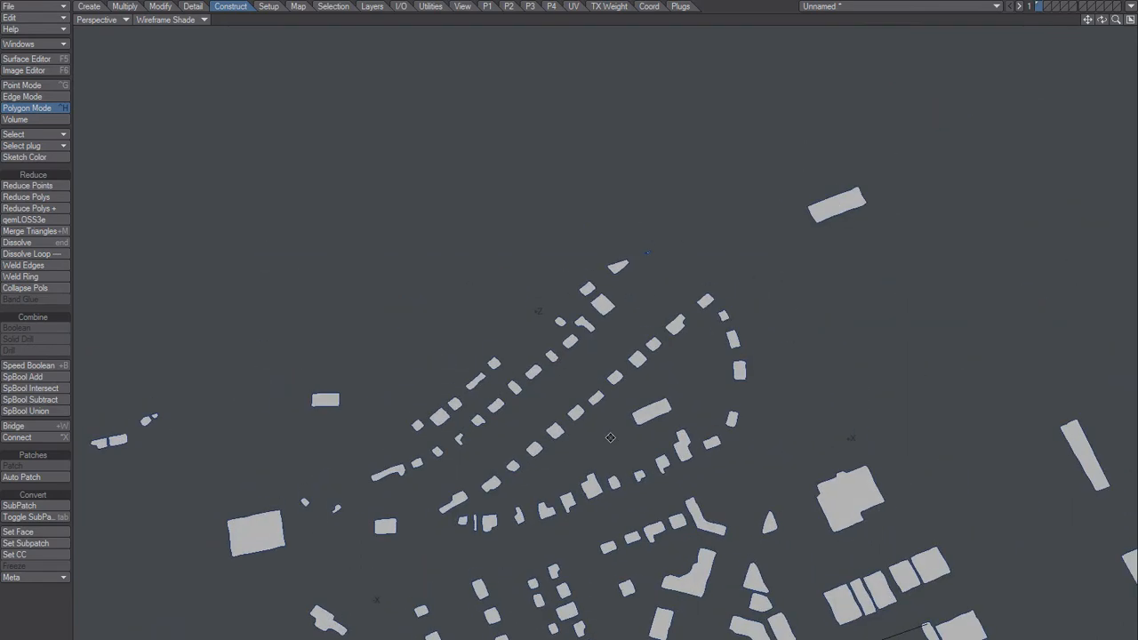
right_drag(763, 278, 406, 574)
shift+drag(667, 462, 614, 436)
Step: Paste a copy of the building footprints into layer 2, keeping the original outlines in layer 1
key(shift+a)
key(/)
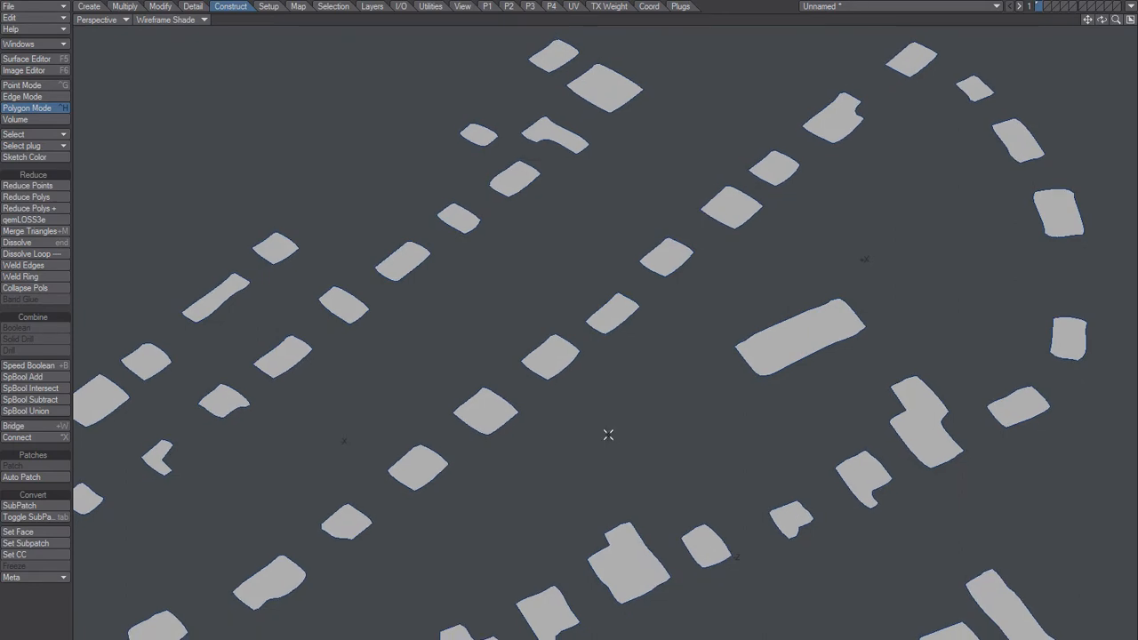
key(2)
key(v)
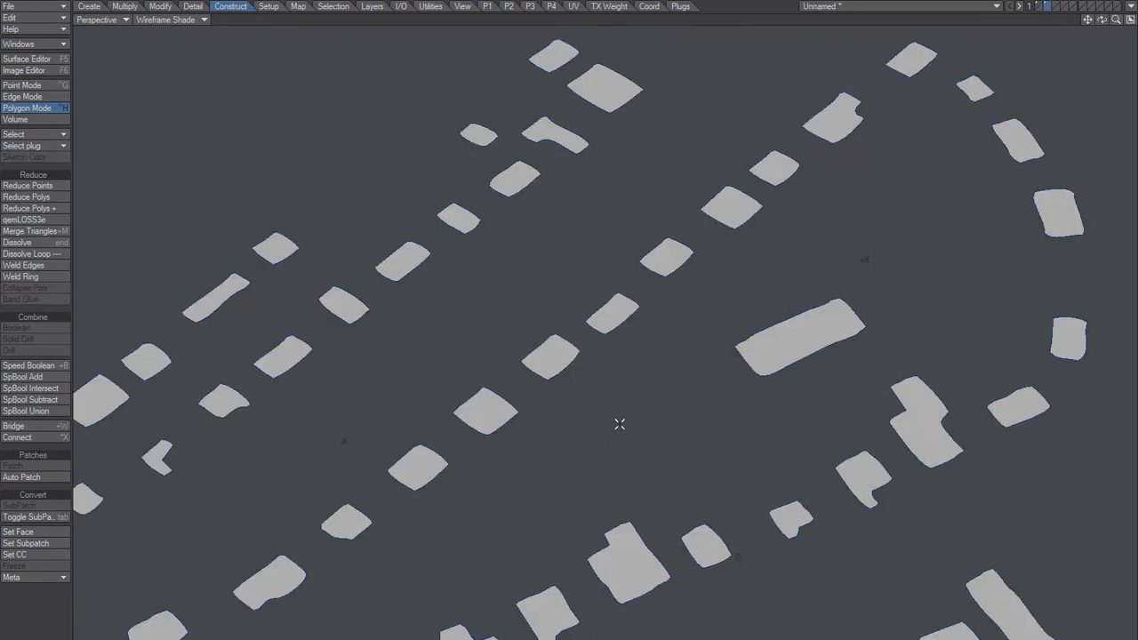
alt+drag(666, 366, 628, 399)
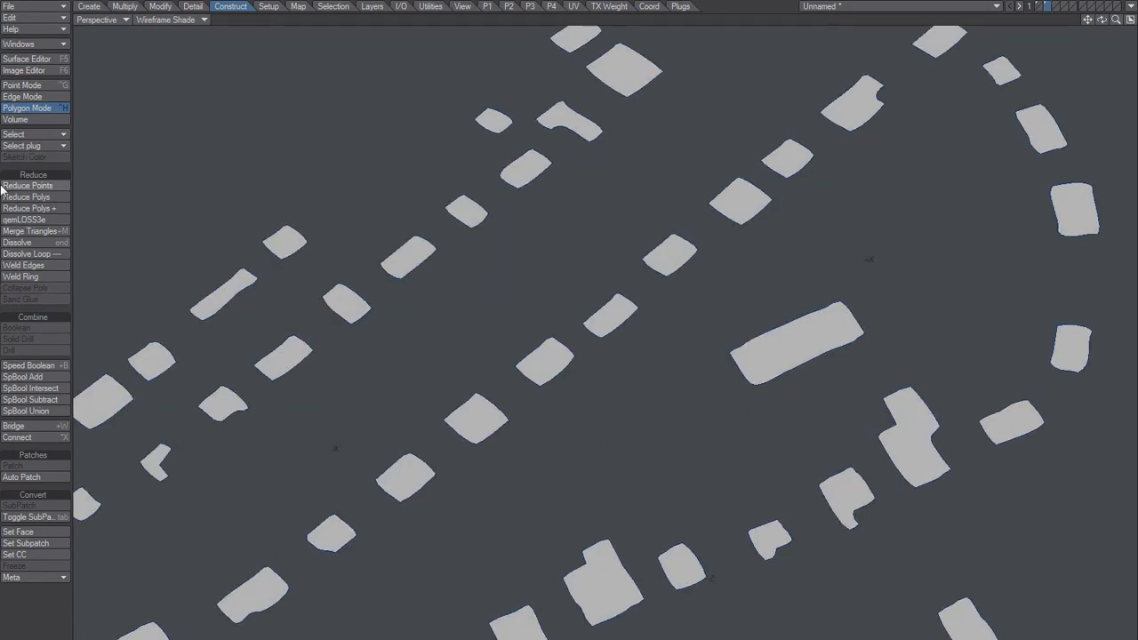
Step: Reduce the points of the copied footprints with the Low threshold, followed by the Medium threshold of 5.0 degrees
click(36, 188)
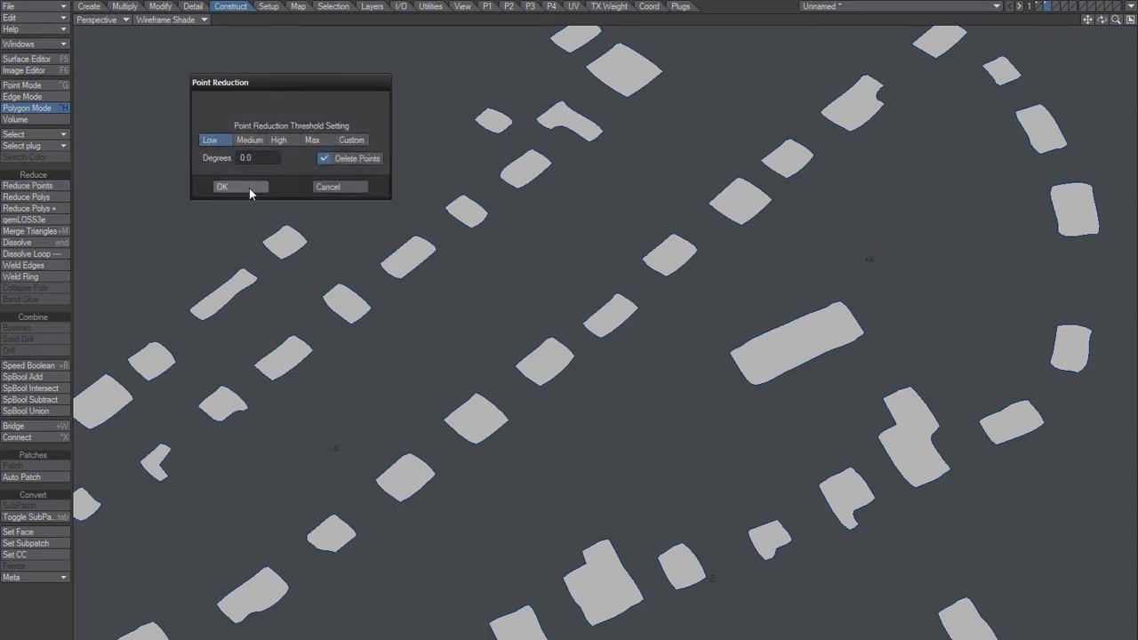
click(249, 187)
click(64, 186)
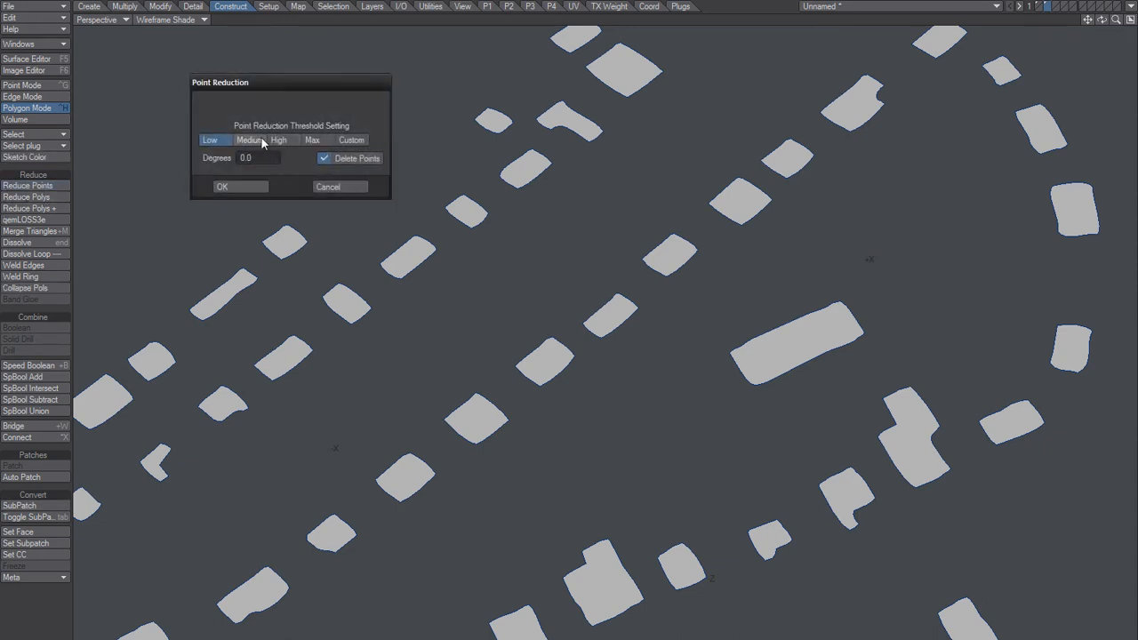
click(253, 188)
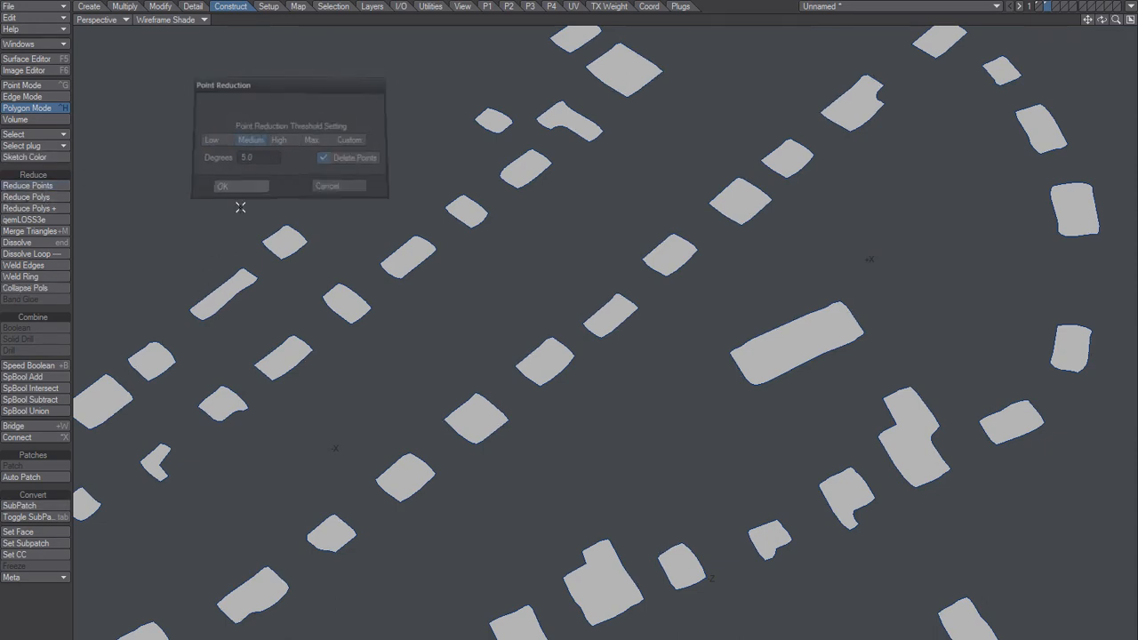
Step: Reduce the footprint points further with the High threshold of 15.0 degrees and run the point reduction once more
click(33, 187)
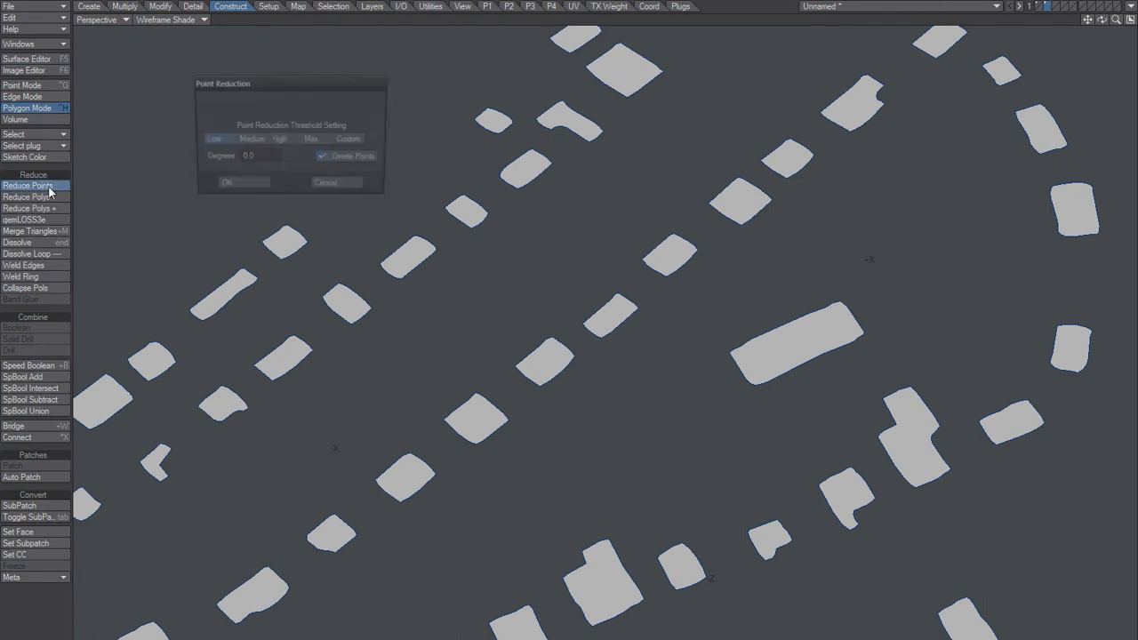
click(273, 141)
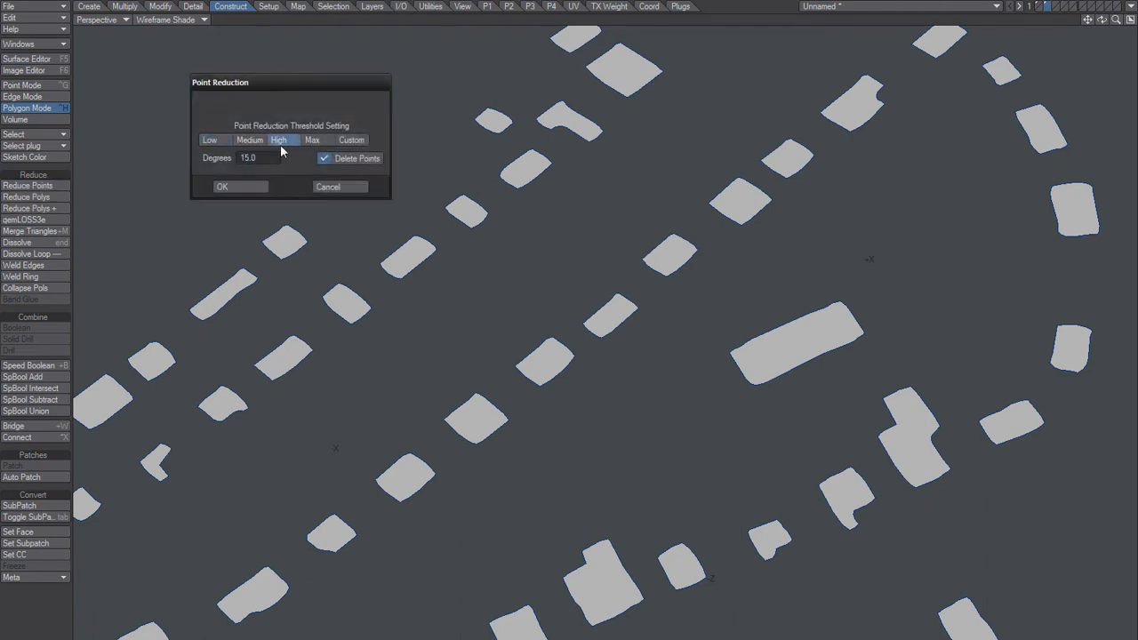
click(247, 186)
click(59, 184)
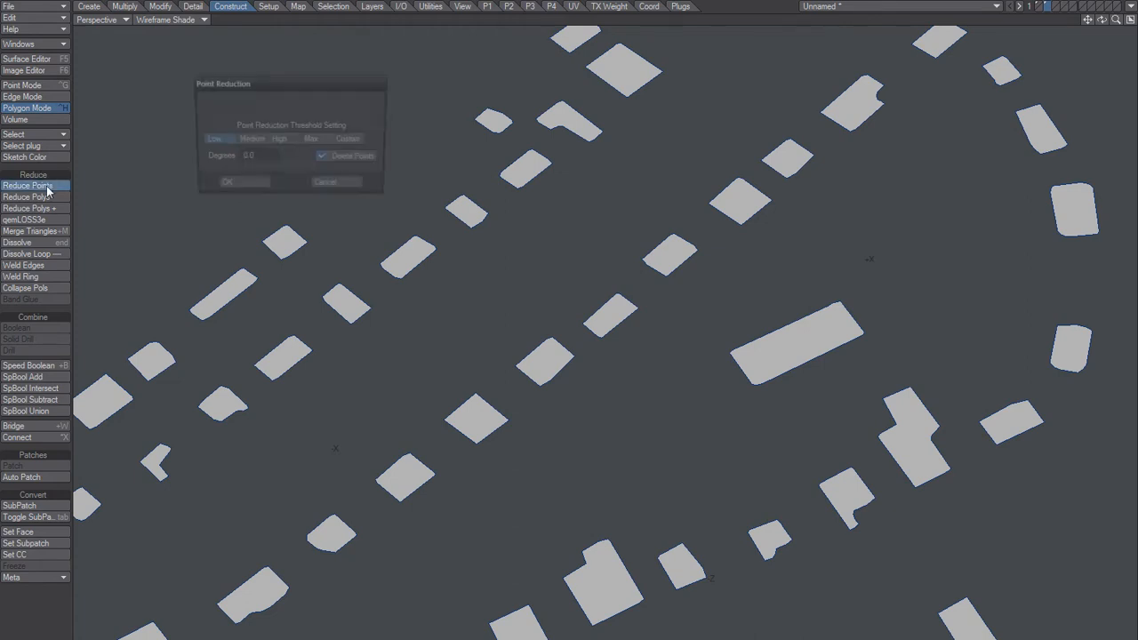
click(223, 187)
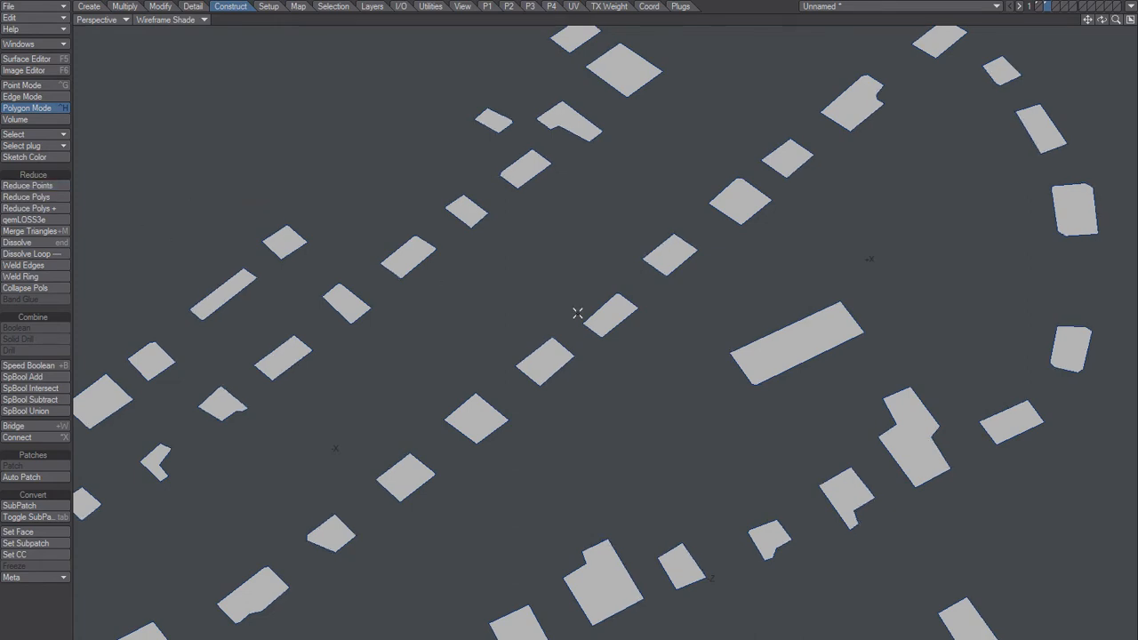
Step: Compare the rounded and straightened building outlines up close around the long rectangular building
drag(712, 268, 579, 393)
key(Tab)
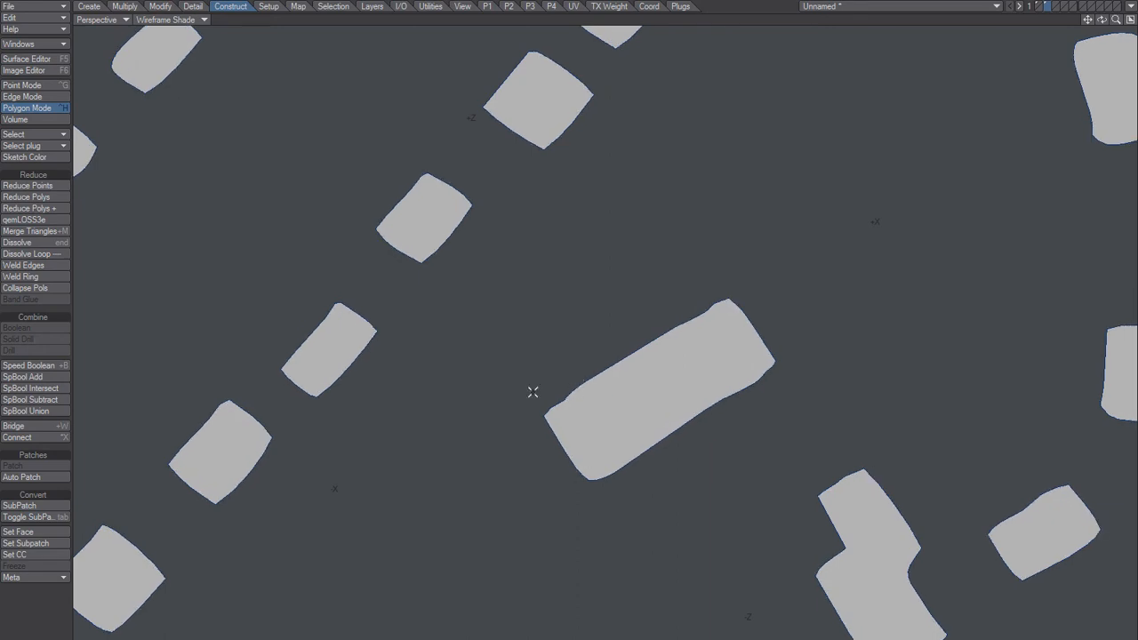
key(Tab)
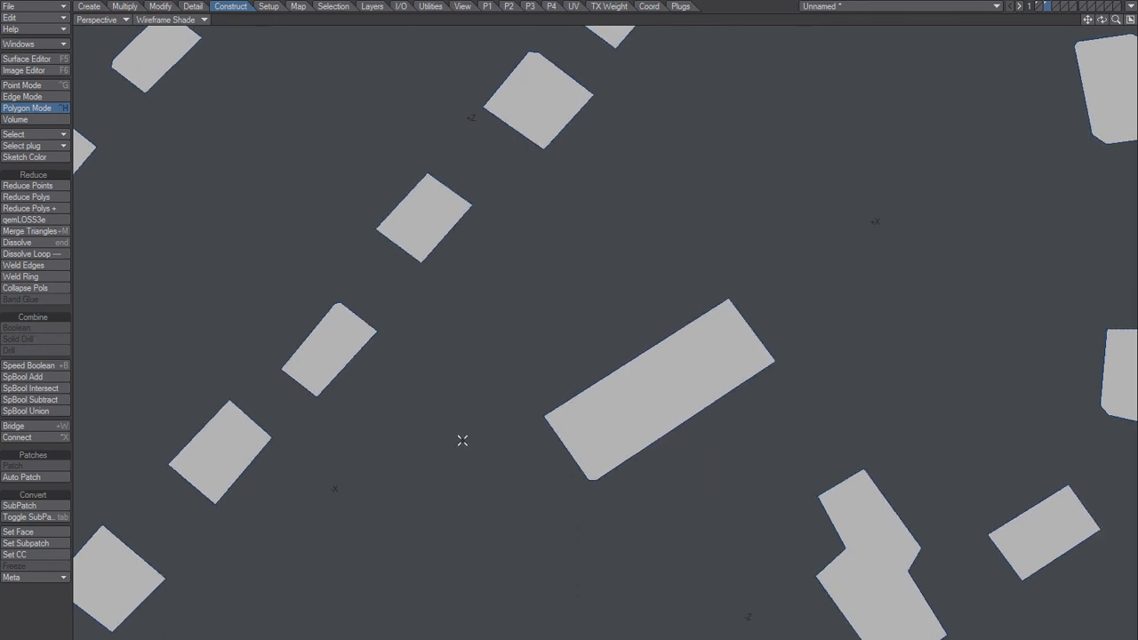
Step: Try filleting an inner corner point of the stepped building with a radius of 261.203 mm and 8 segments
alt+shift+drag(507, 382, 479, 424)
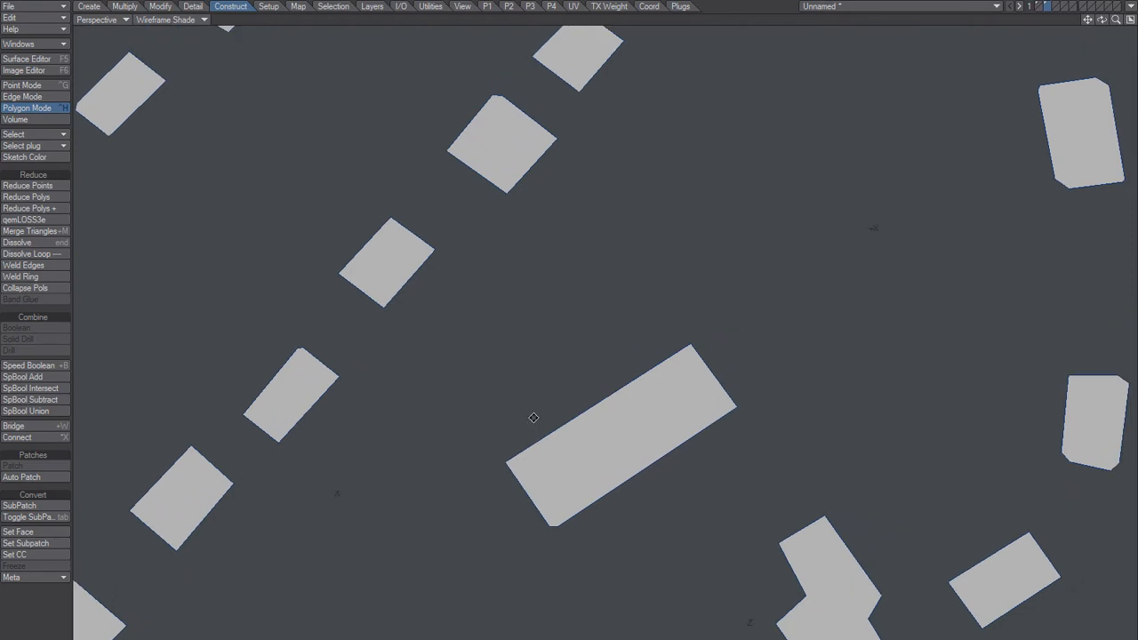
alt+shift+drag(659, 442, 518, 276)
ctrl+alt+drag(695, 449, 712, 436)
key(ctrl+g)
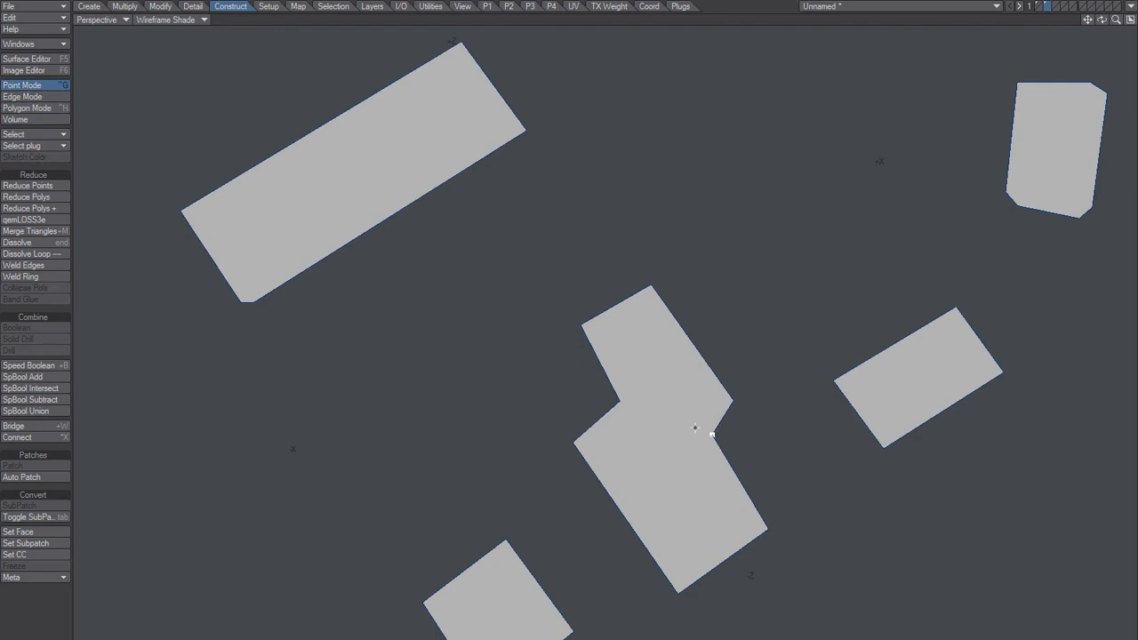
key(f)
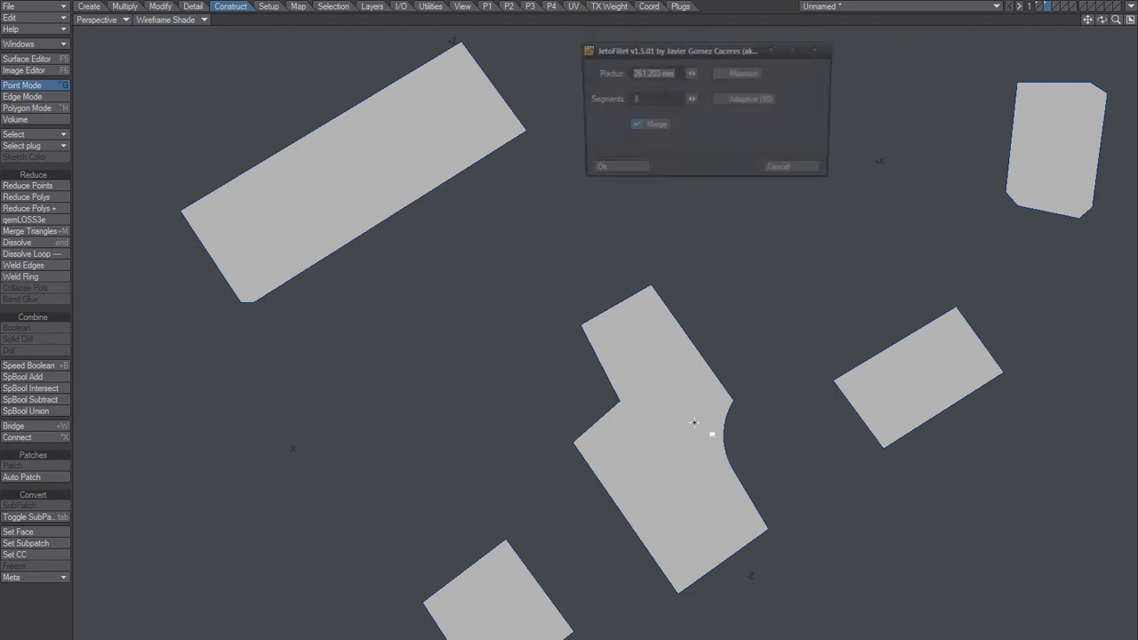
click(793, 171)
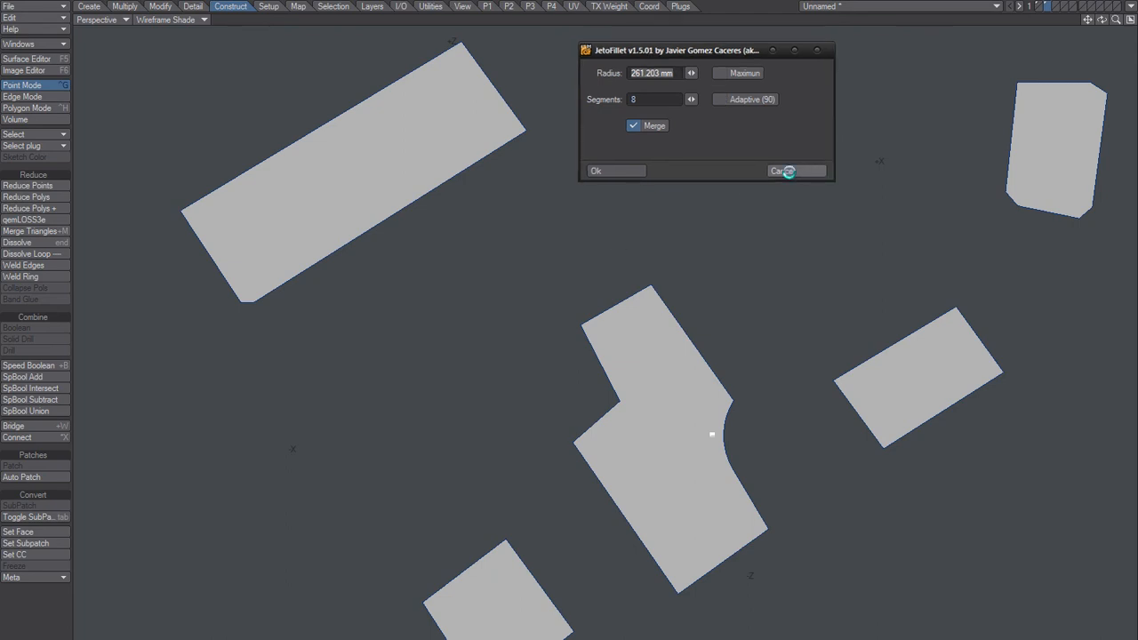
Step: Try filleting the inner corner points of the stepped building and a small neighbouring building with a 261.203 mm radius and 8 segments
alt+shift+drag(490, 323, 557, 210)
alt+drag(654, 384, 645, 469)
click(448, 631)
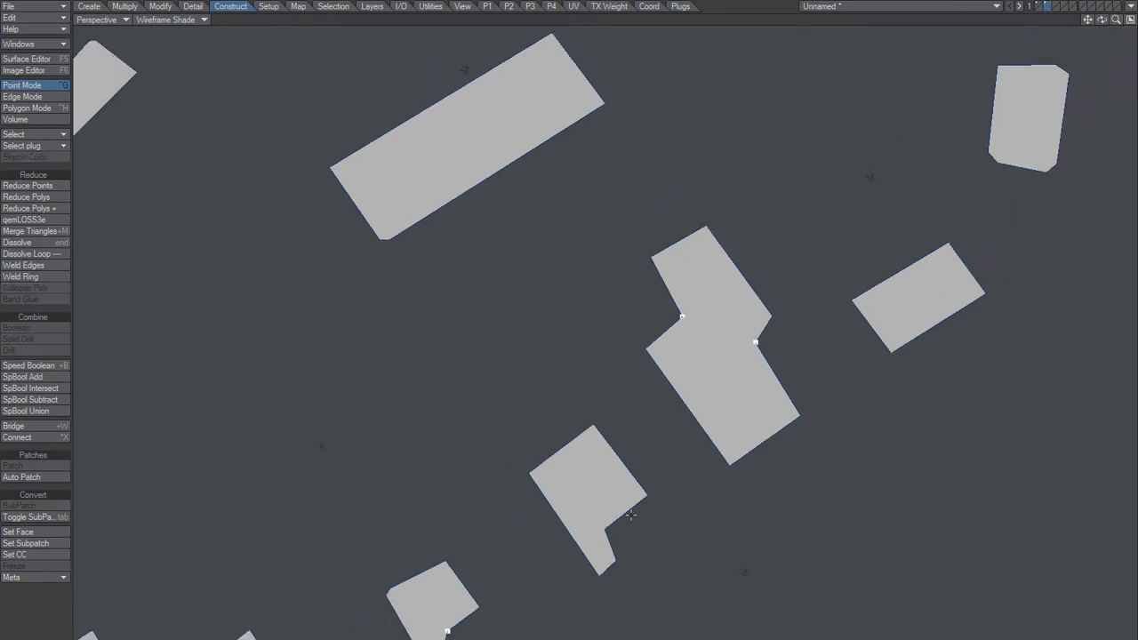
ctrl+alt+drag(662, 452, 643, 432)
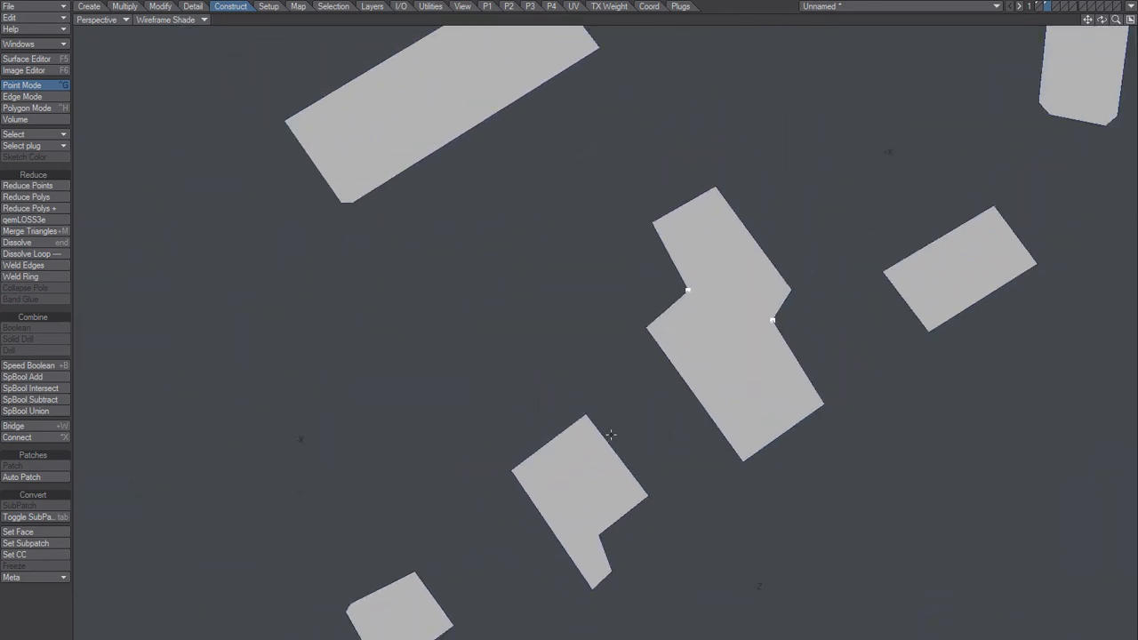
key(f)
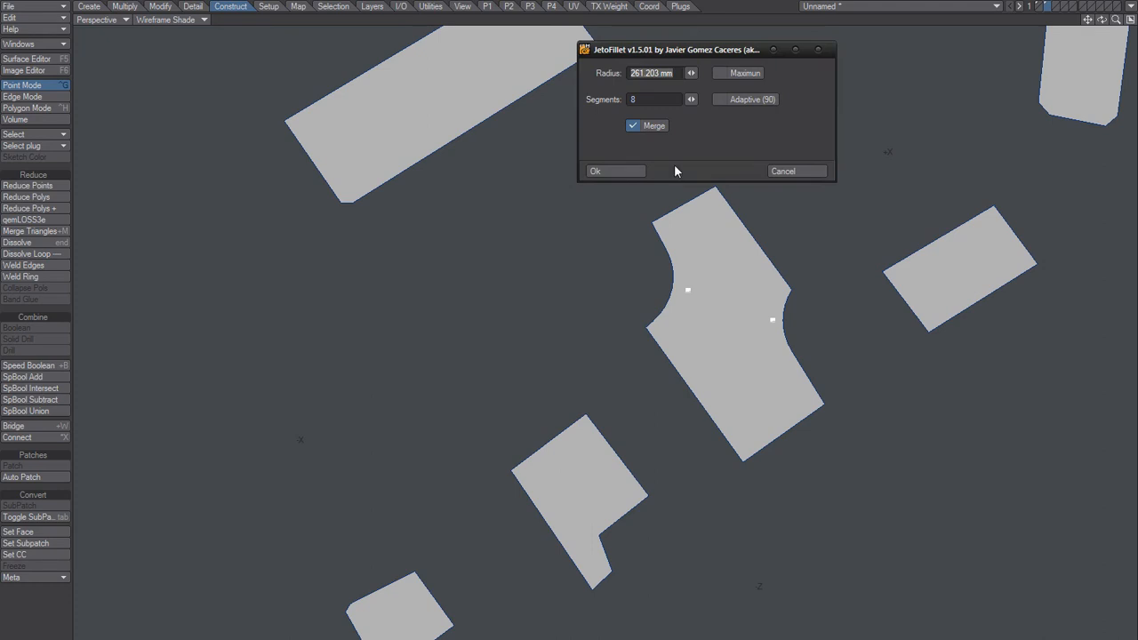
click(799, 171)
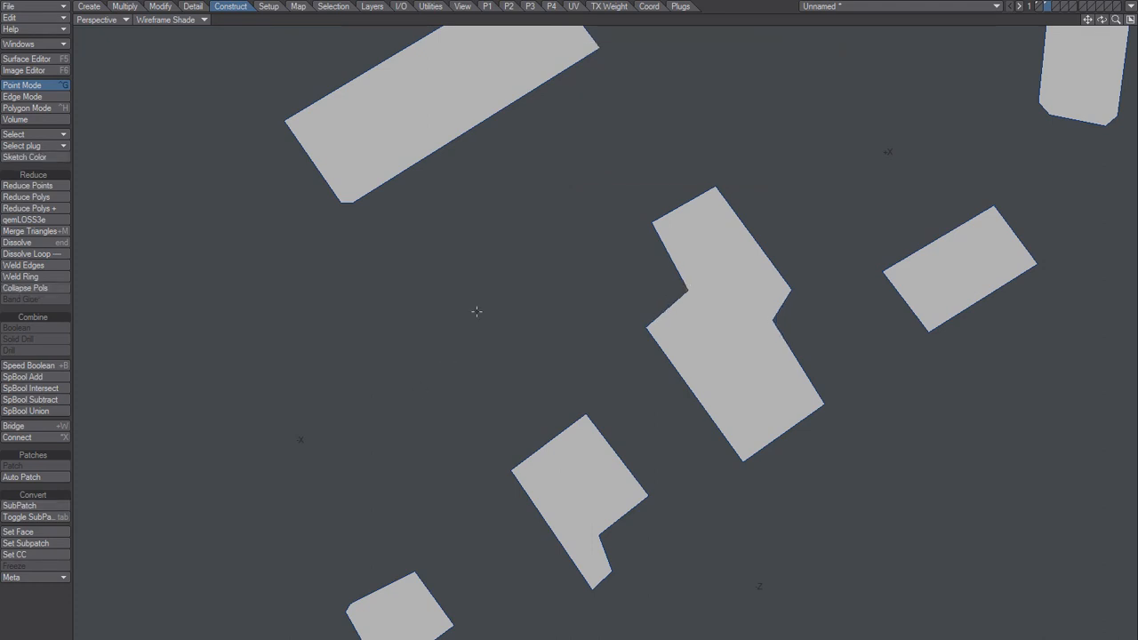
Step: Weld the two close points at the bottom corner of the long rectangular building into one
alt+shift+drag(486, 255, 541, 471)
alt+shift+drag(476, 344, 515, 433)
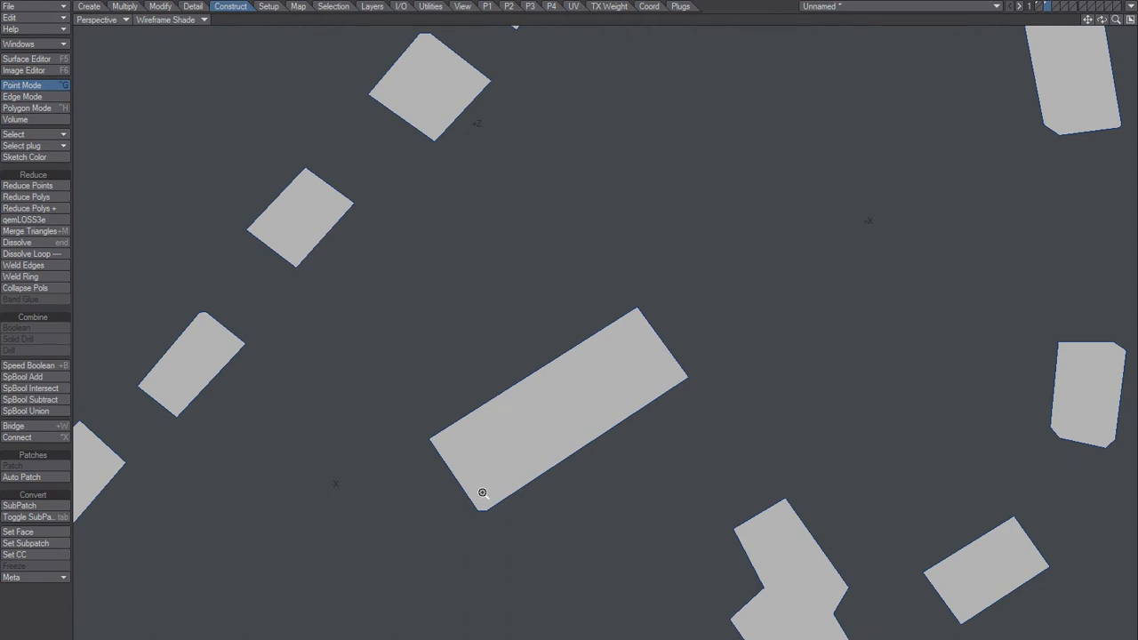
ctrl+alt+drag(482, 493, 498, 481)
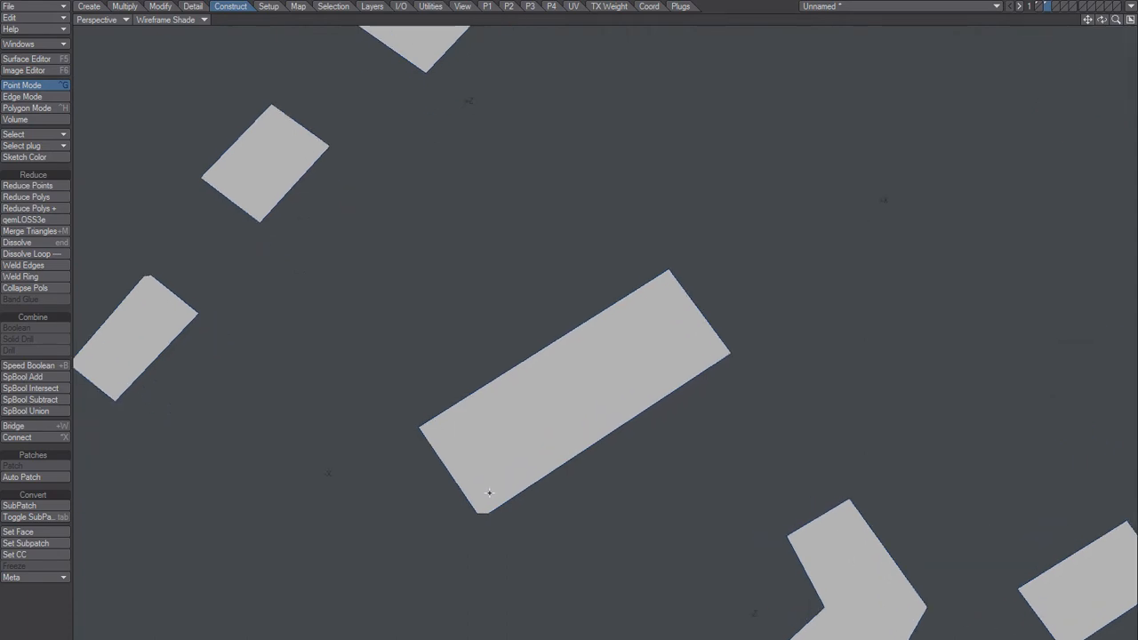
click(483, 510)
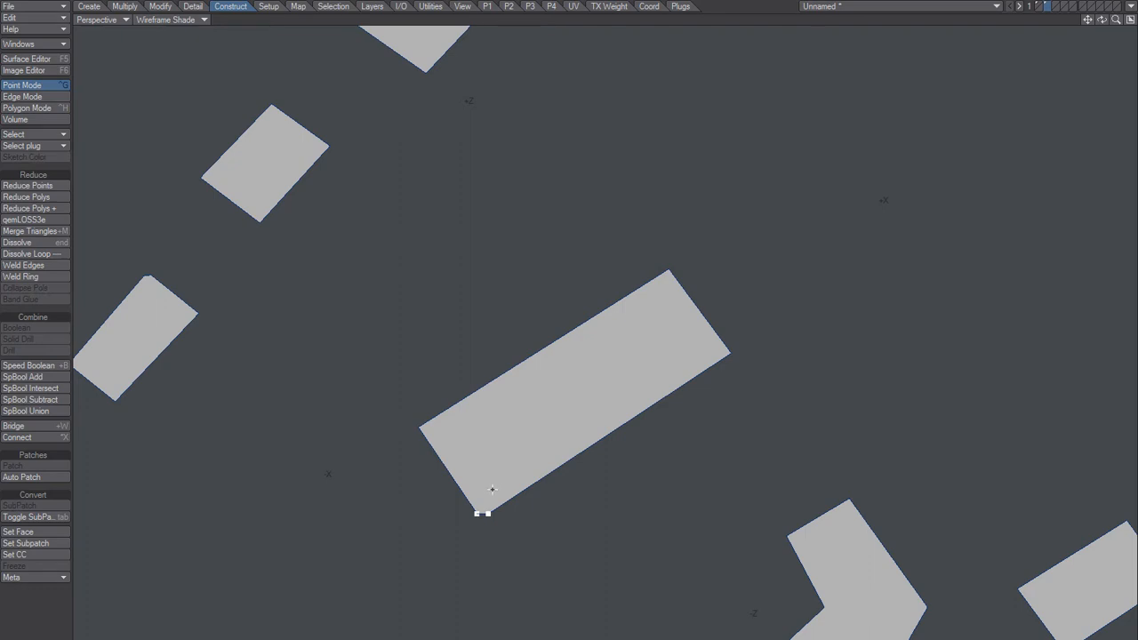
key(/)
Step: Weld the two close points at the clipped top corner of the small rectangular building northwest of the long building
alt+shift+drag(525, 445, 602, 620)
alt+shift+drag(269, 459, 477, 426)
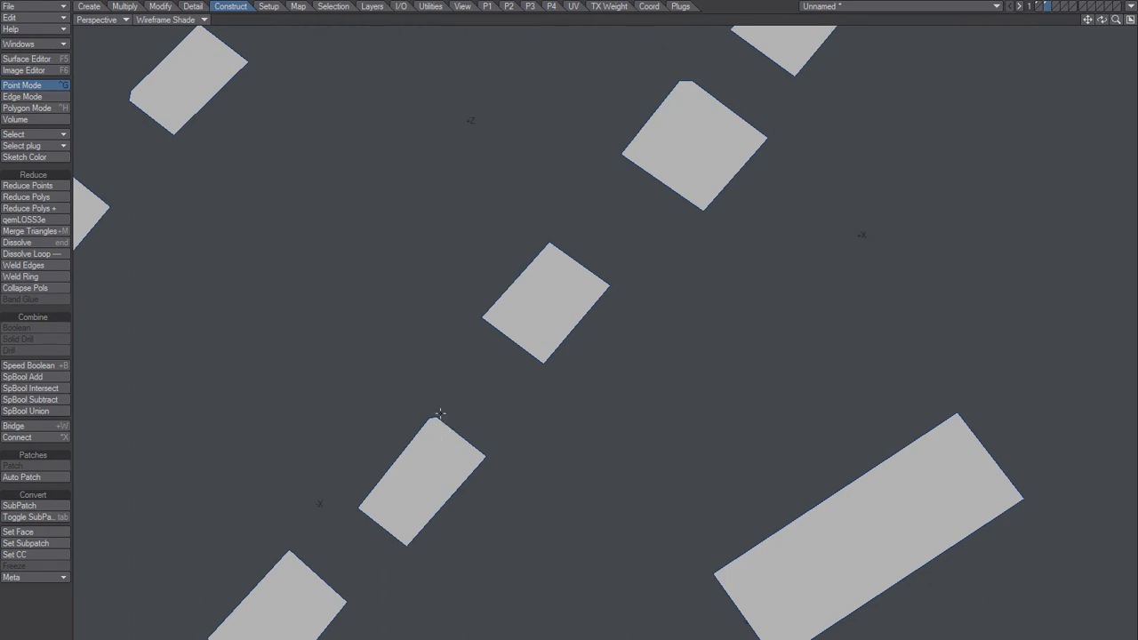
mouse_move(426, 388)
right_down()
mouse_move(464, 368)
mouse_move(433, 375)
right_up()
key(ctrl+w)
key(/)
Step: Weld the paired points at the clipped top corner of the squarish building farther up the same row
alt+shift+drag(535, 381, 411, 514)
drag(528, 318, 539, 299)
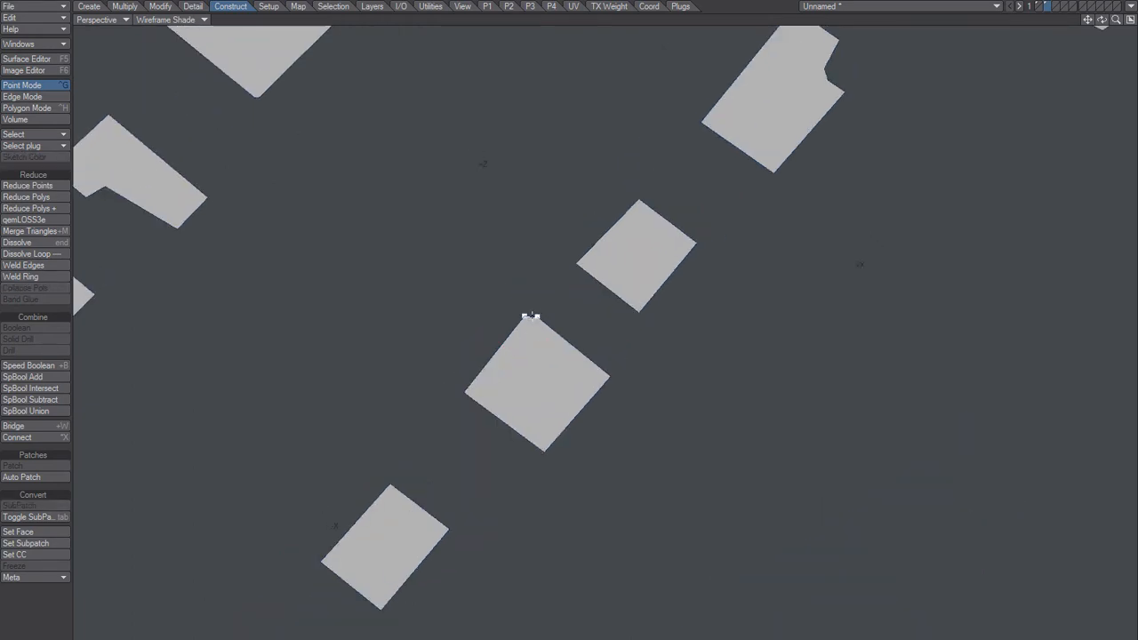
key(ctrl+w)
key(/)
Step: Weld the paired points at the inner notch and at the clipped top corner of the notched building
alt+shift+drag(643, 239, 456, 397)
drag(612, 295, 604, 304)
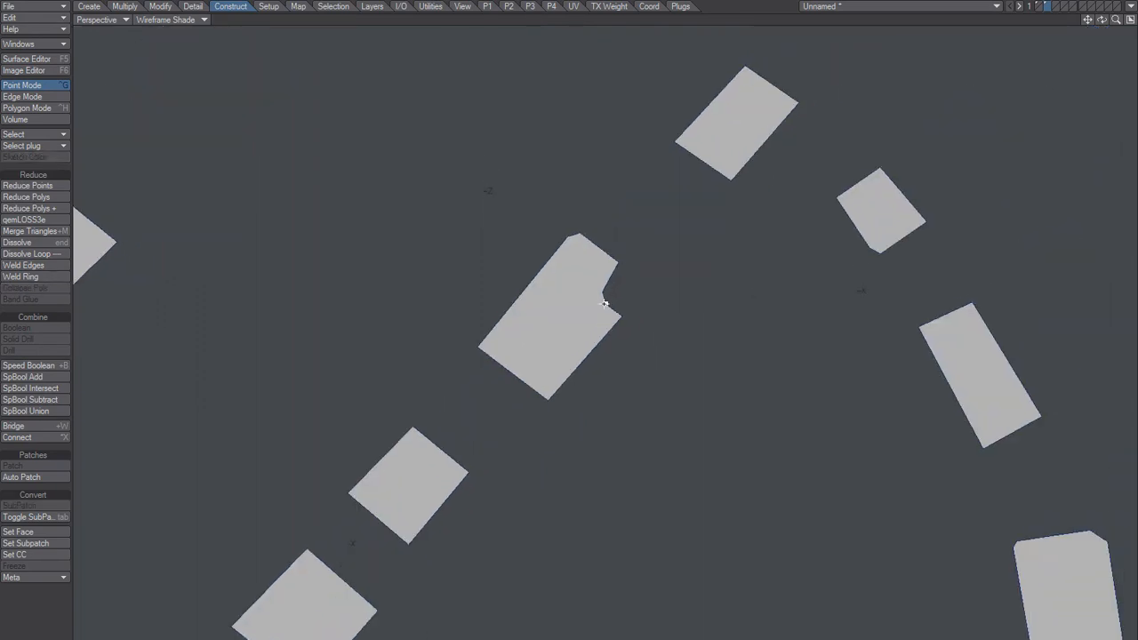
key(/)
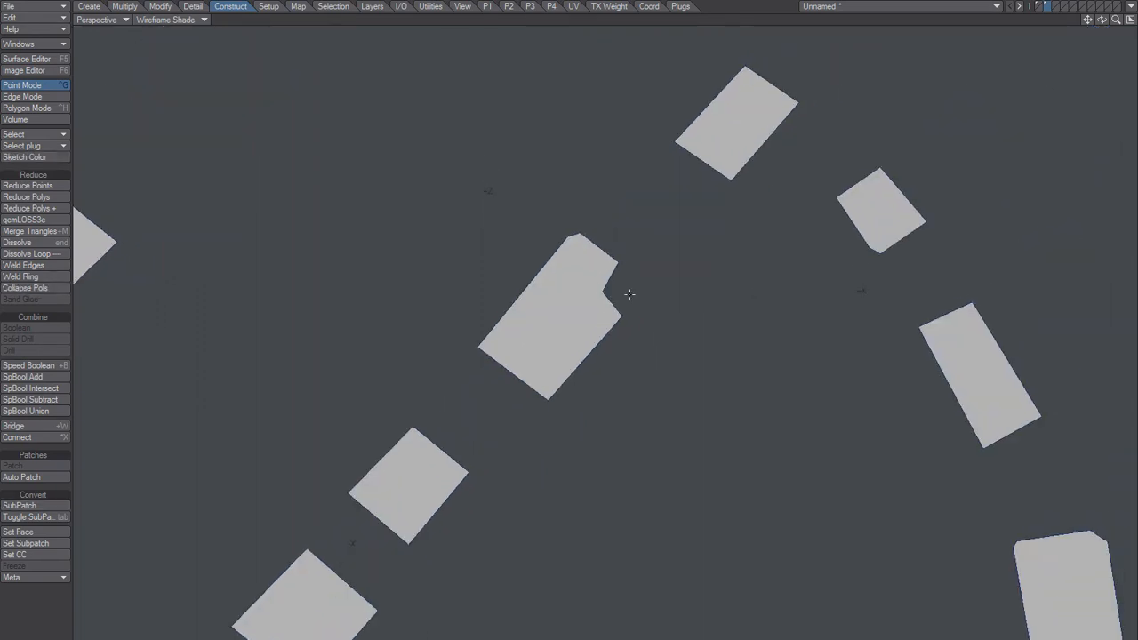
drag(566, 238, 580, 232)
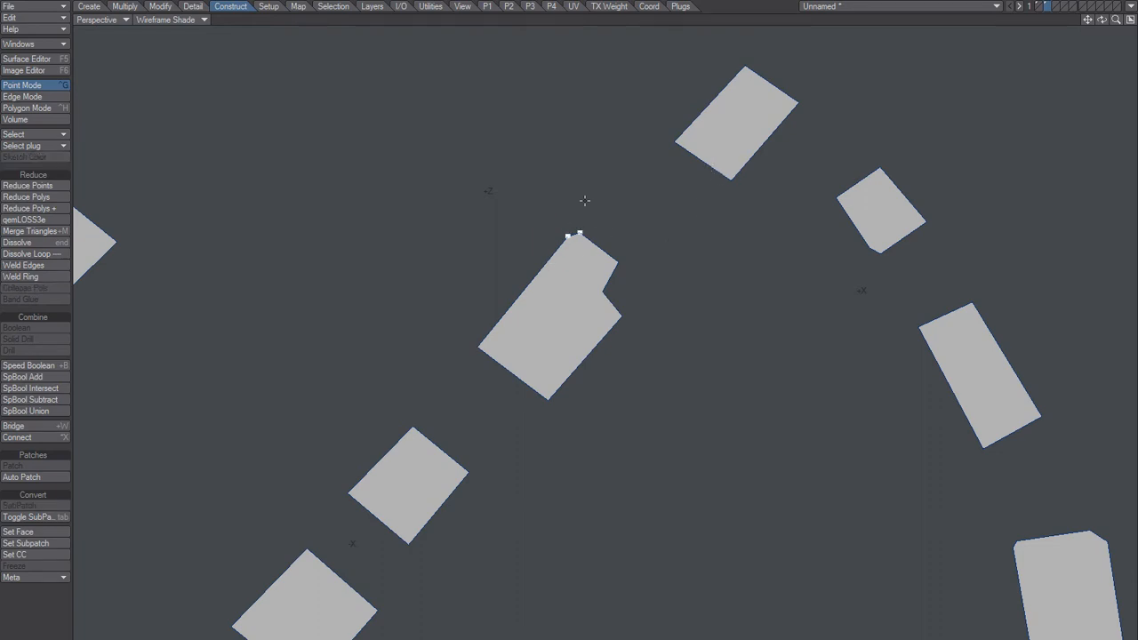
key(ctrl+w)
Step: Merge the footprint points using the Fixed range at 1 mm, followed by a distance of 16 mm
scroll(584, 323, down, 1)
alt+shift+drag(544, 387, 574, 294)
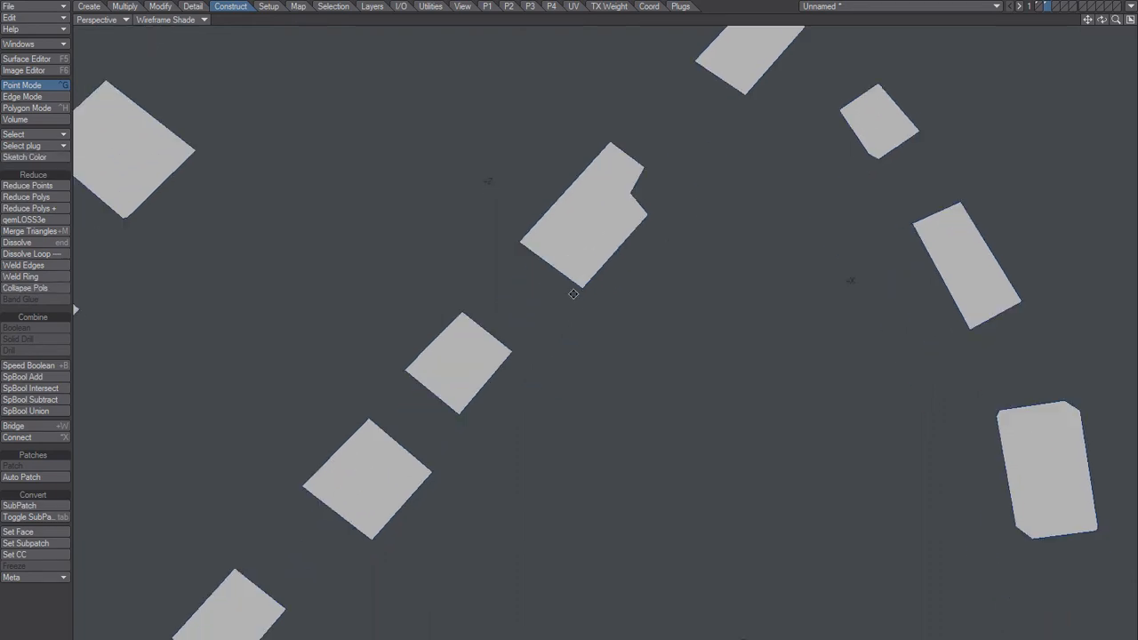
mouse_move(484, 459)
alt+shift+mouse_down()
mouse_move(506, 398)
mouse_move(552, 336)
mouse_move(595, 316)
mouse_move(463, 531)
mouse_move(641, 524)
mouse_move(718, 476)
mouse_move(740, 500)
mouse_move(641, 475)
mouse_move(643, 491)
mouse_move(576, 462)
mouse_move(645, 465)
alt+shift+mouse_up()
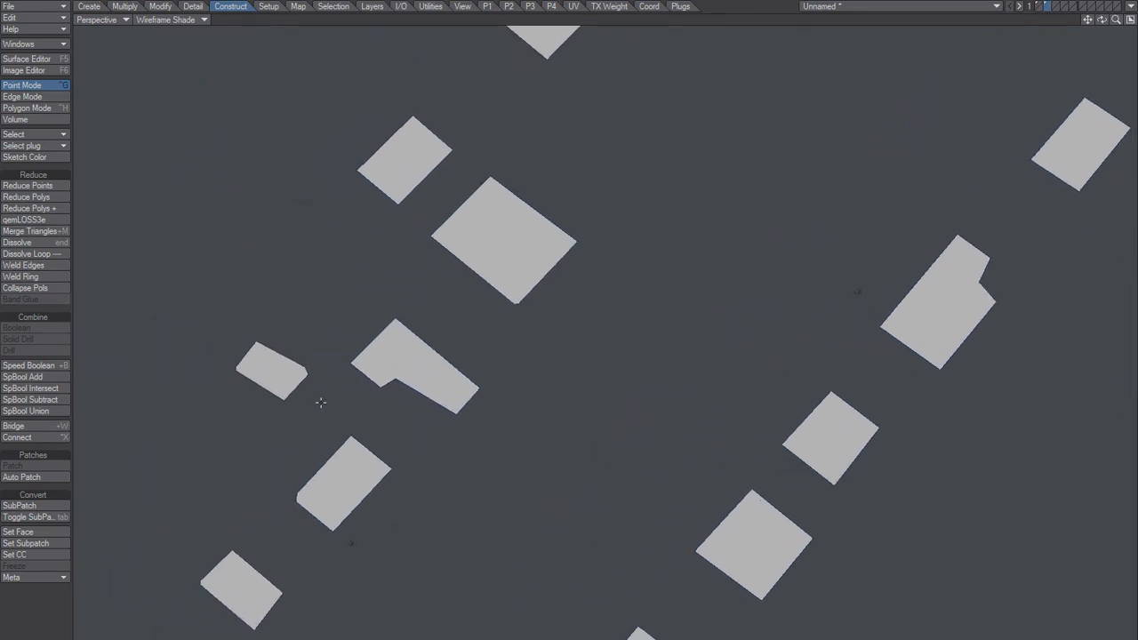
key(m)
click(639, 148)
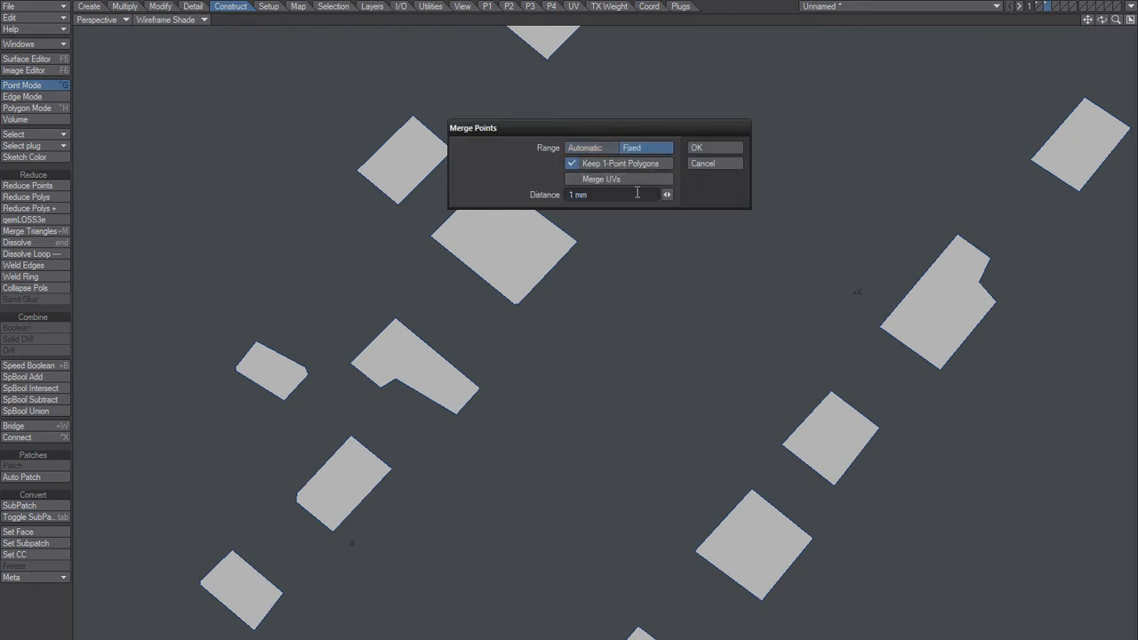
click(708, 149)
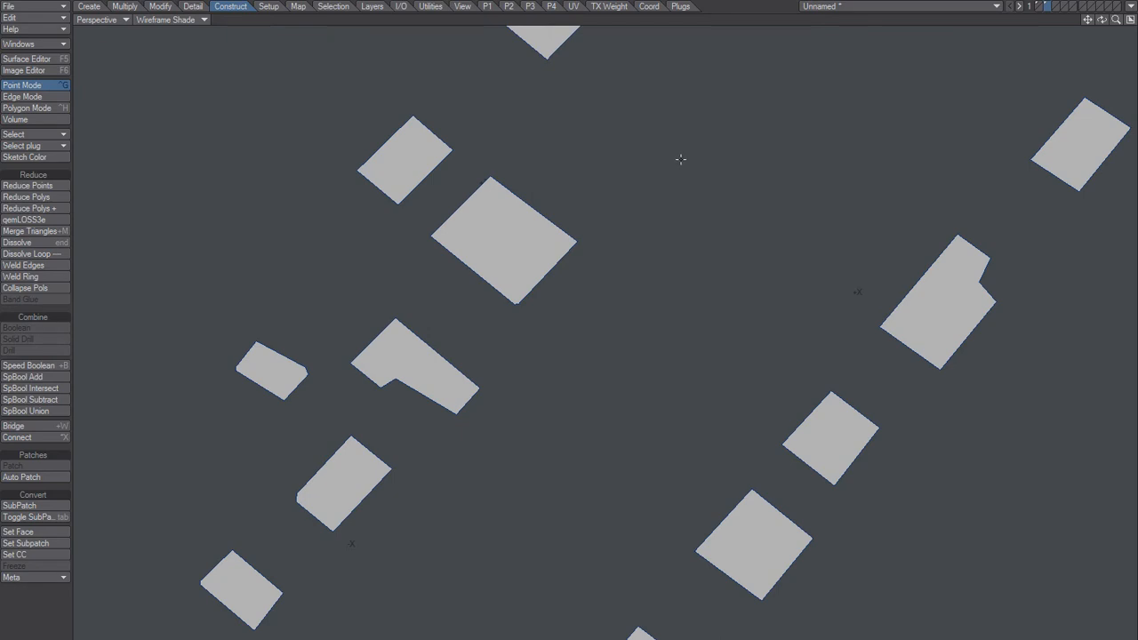
key(m)
drag(668, 195, 685, 195)
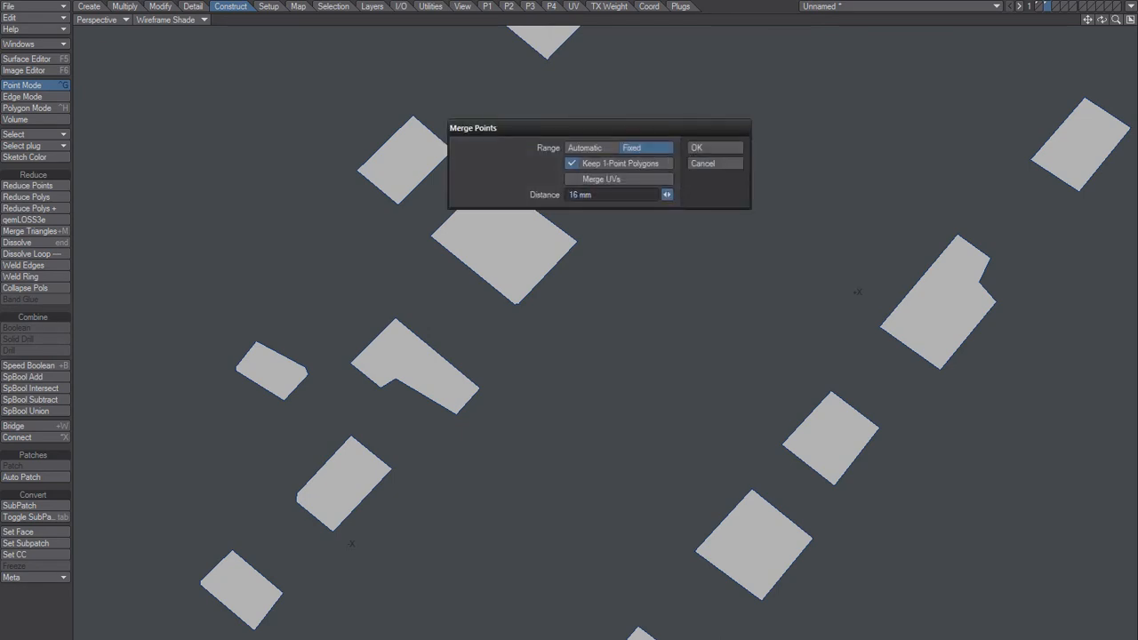
click(703, 147)
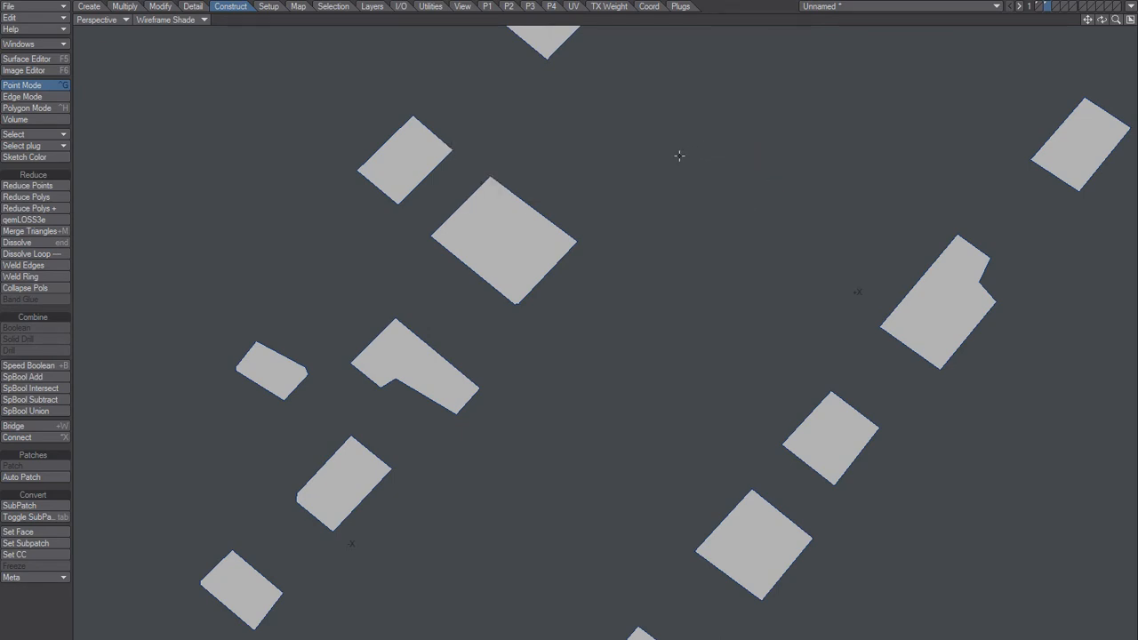
Step: Merge the footprint points with a fixed distance of 40 mm, followed by 46 mm
key(m)
drag(669, 194, 860, 199)
click(735, 147)
key(m)
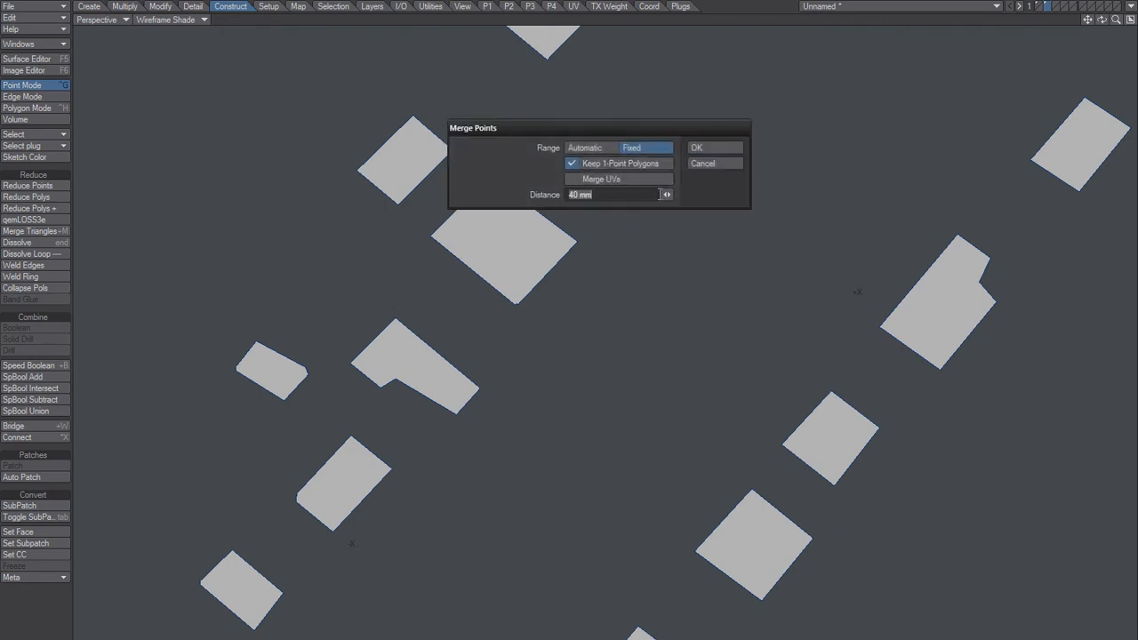
drag(668, 195, 685, 195)
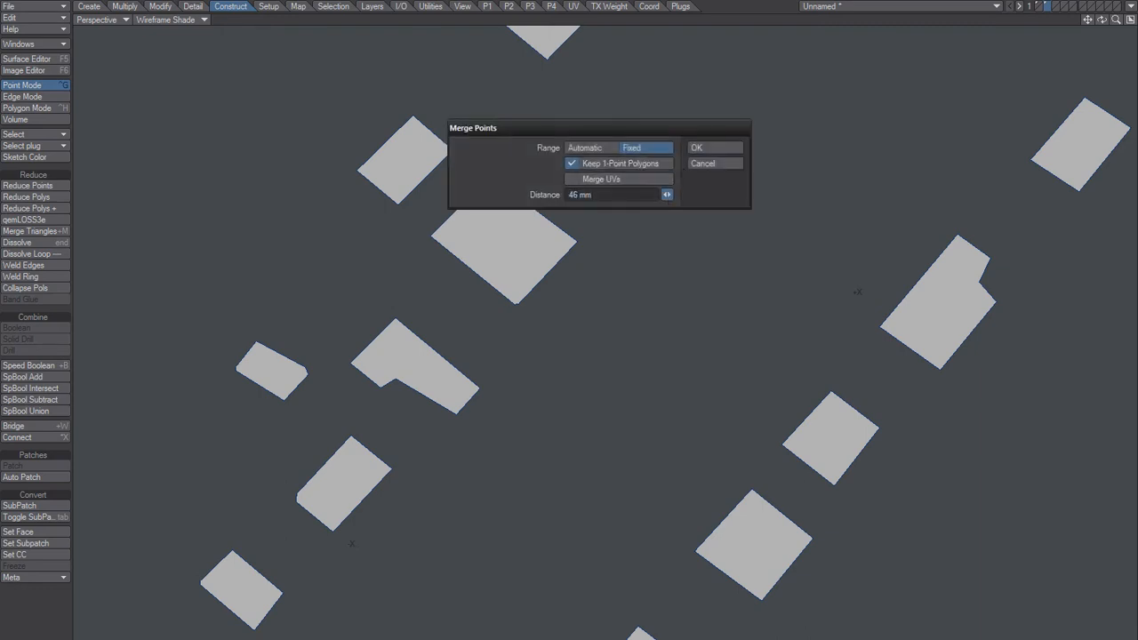
click(702, 147)
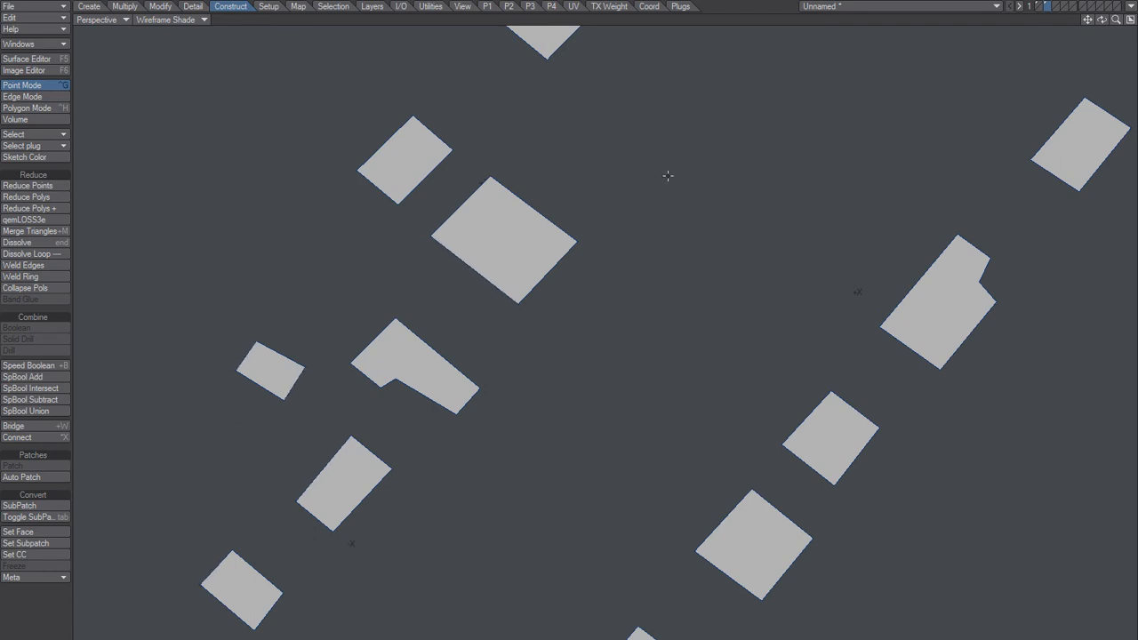
Step: Try merging the points of the clipped corners around the small angular building with a fixed distance of 64 mm
ctrl+alt+drag(487, 374, 544, 279)
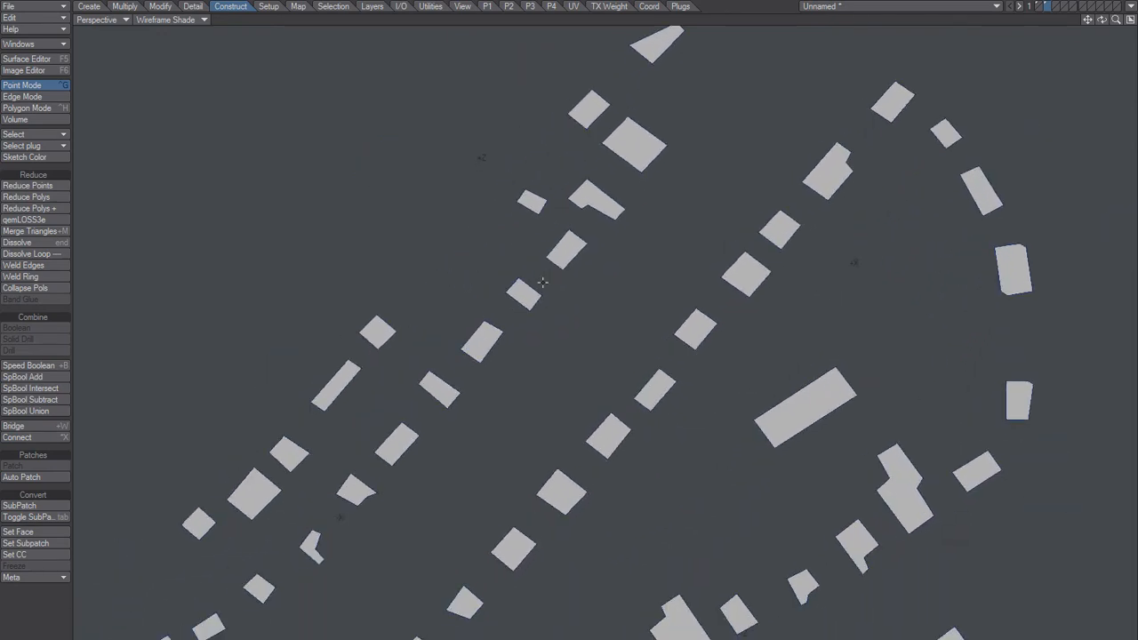
ctrl+alt+drag(302, 532, 416, 423)
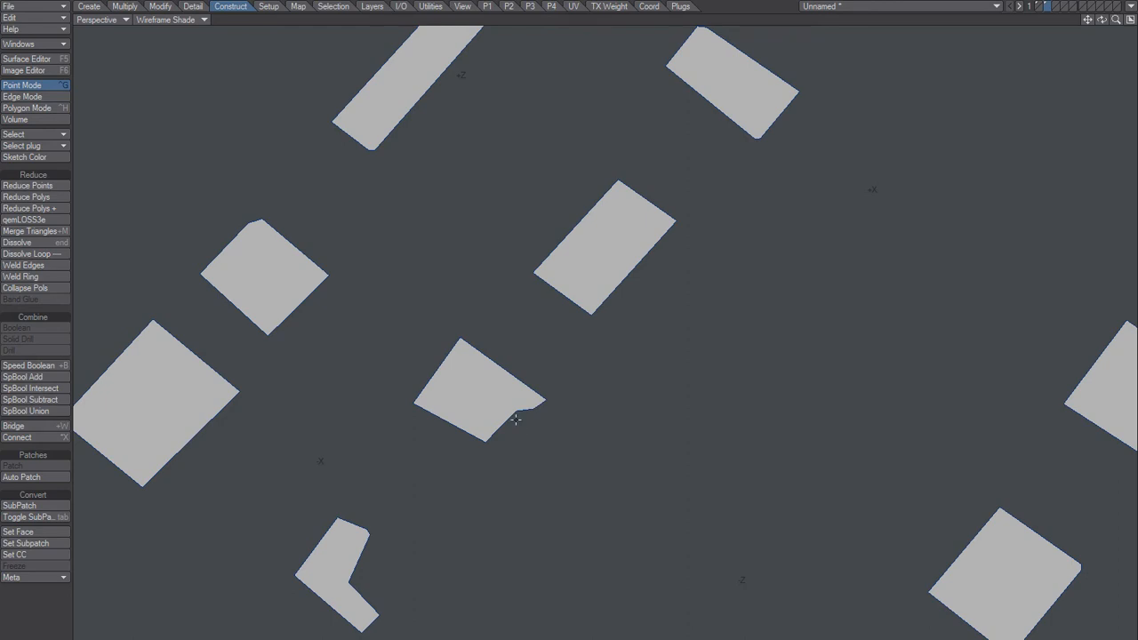
key(m)
drag(668, 195, 668, 185)
click(698, 148)
key(m)
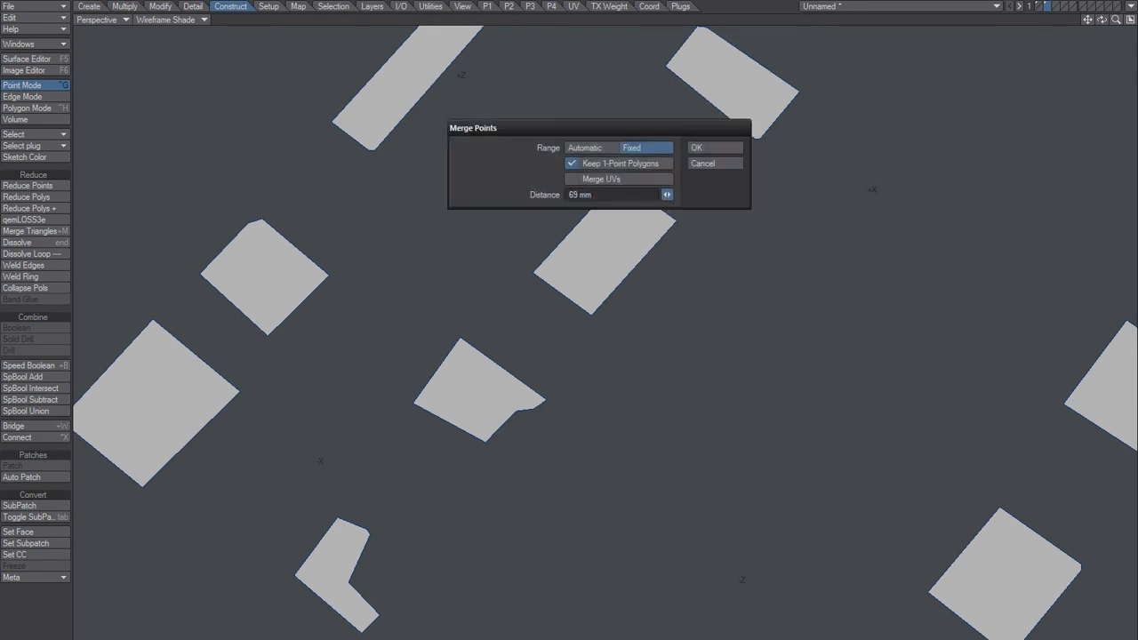
click(698, 148)
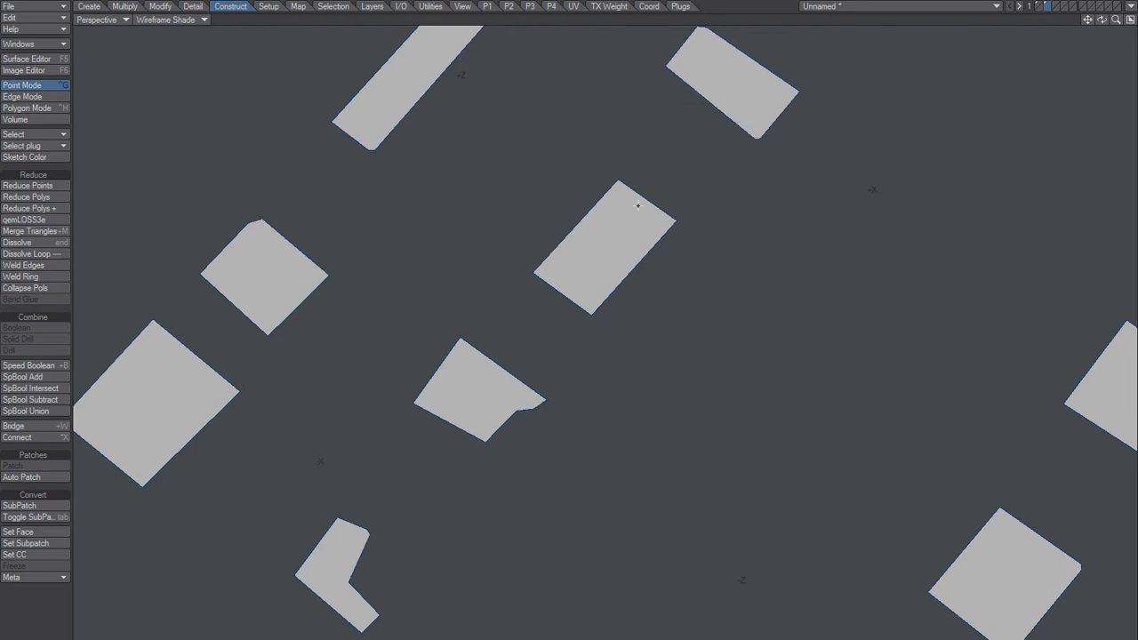
Step: Merge the footprint points again with a slightly lower fixed distance and redo the merge
key(m)
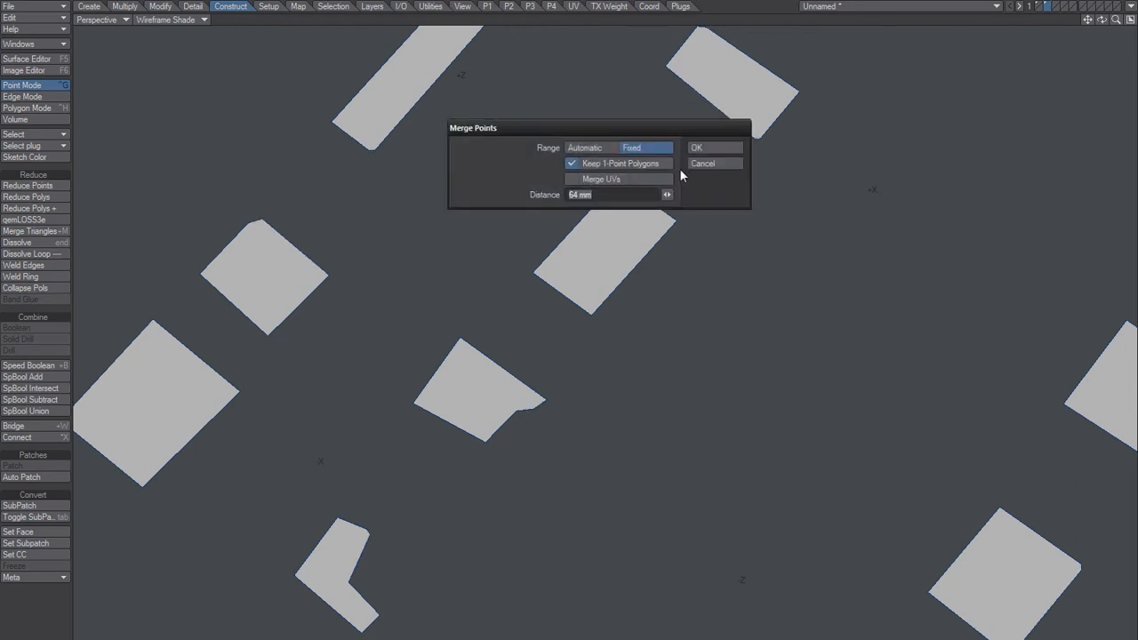
drag(667, 196, 659, 196)
click(707, 147)
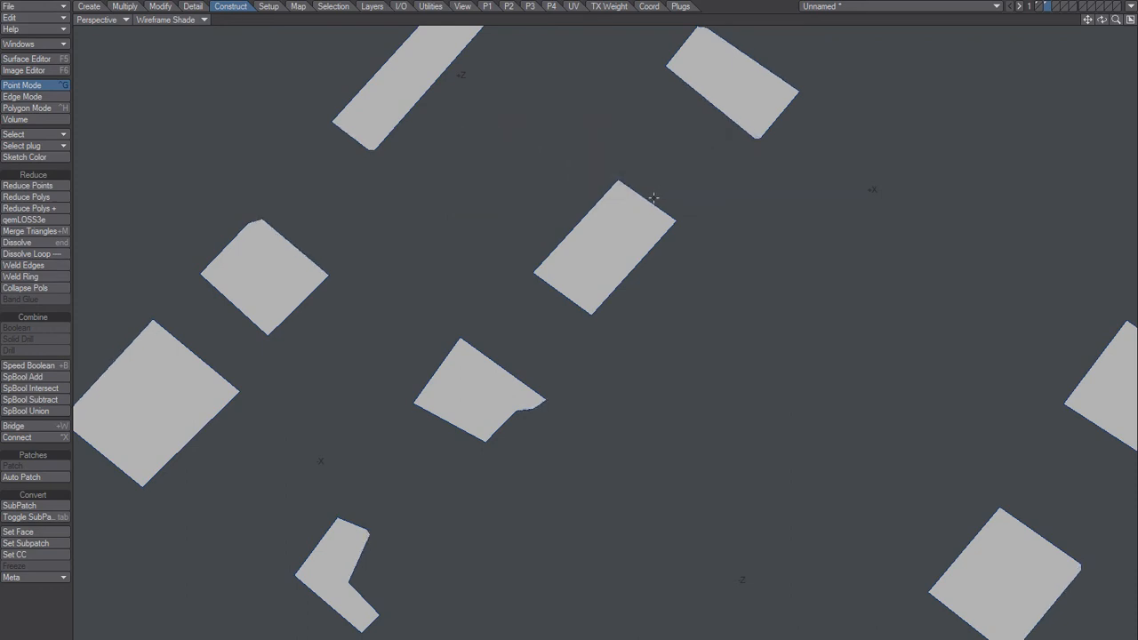
key(z)
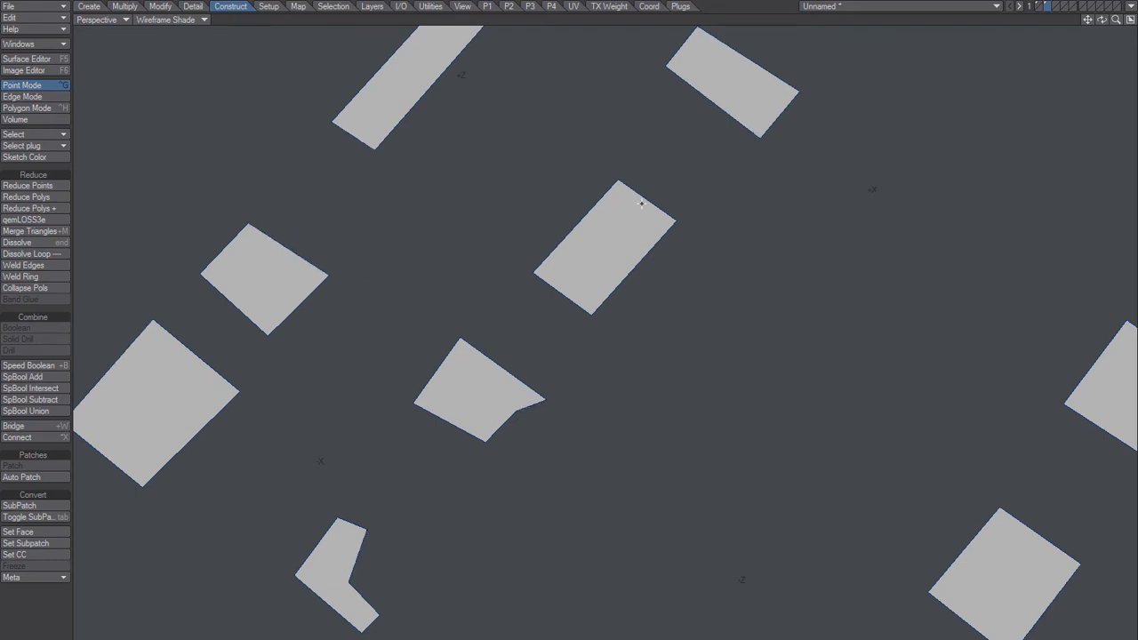
Step: Examine the merged building outlines across the neighbourhood for remaining clipped corners and distorted shapes
ctrl+alt+drag(650, 211, 251, 555)
ctrl+alt+drag(586, 320, 512, 345)
alt+shift+drag(767, 184, 497, 350)
ctrl+alt+drag(381, 345, 422, 337)
alt+shift+drag(472, 342, 507, 302)
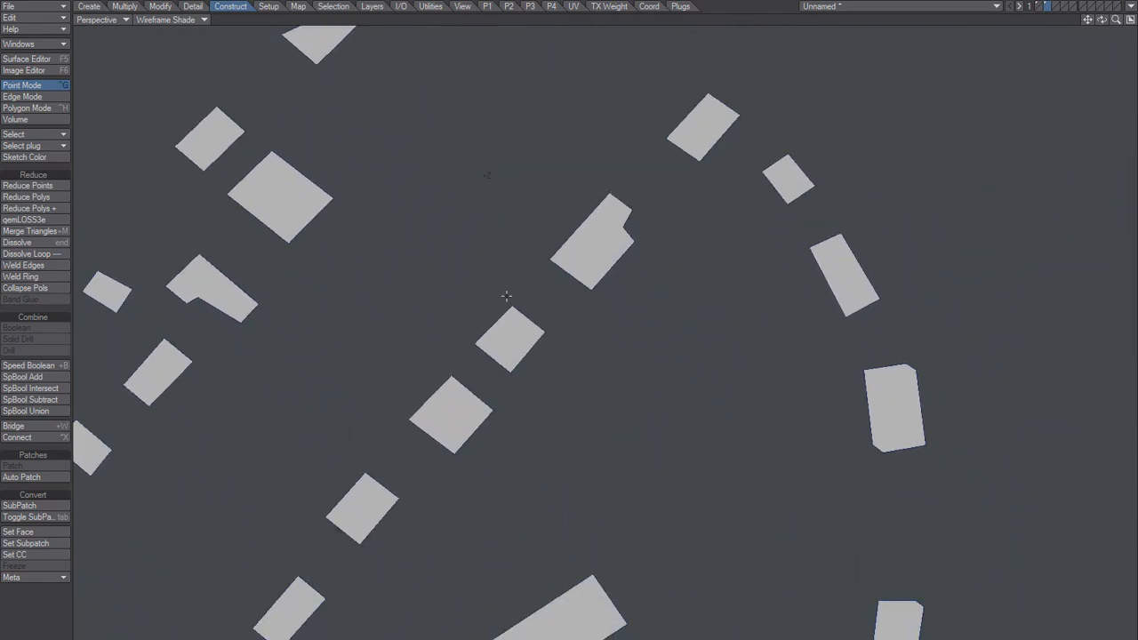
ctrl+alt+drag(514, 358, 582, 283)
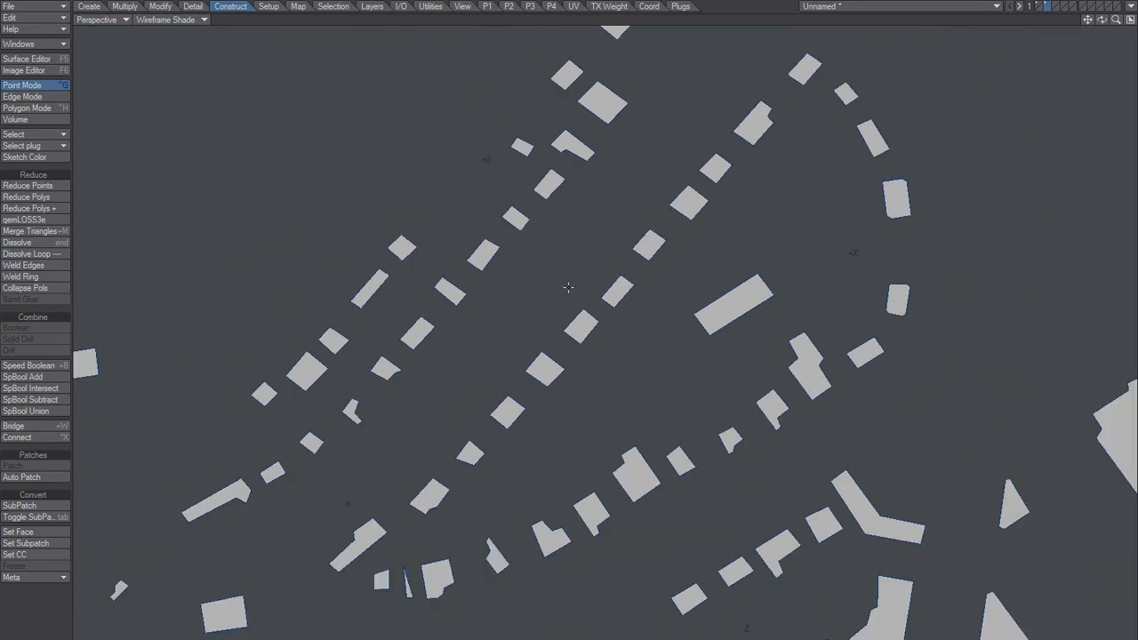
alt+shift+drag(805, 464, 717, 258)
alt+shift+drag(738, 353, 798, 320)
ctrl+alt+drag(789, 359, 735, 205)
ctrl+alt+drag(624, 372, 603, 395)
alt+shift+drag(494, 497, 596, 447)
alt+shift+drag(628, 401, 609, 432)
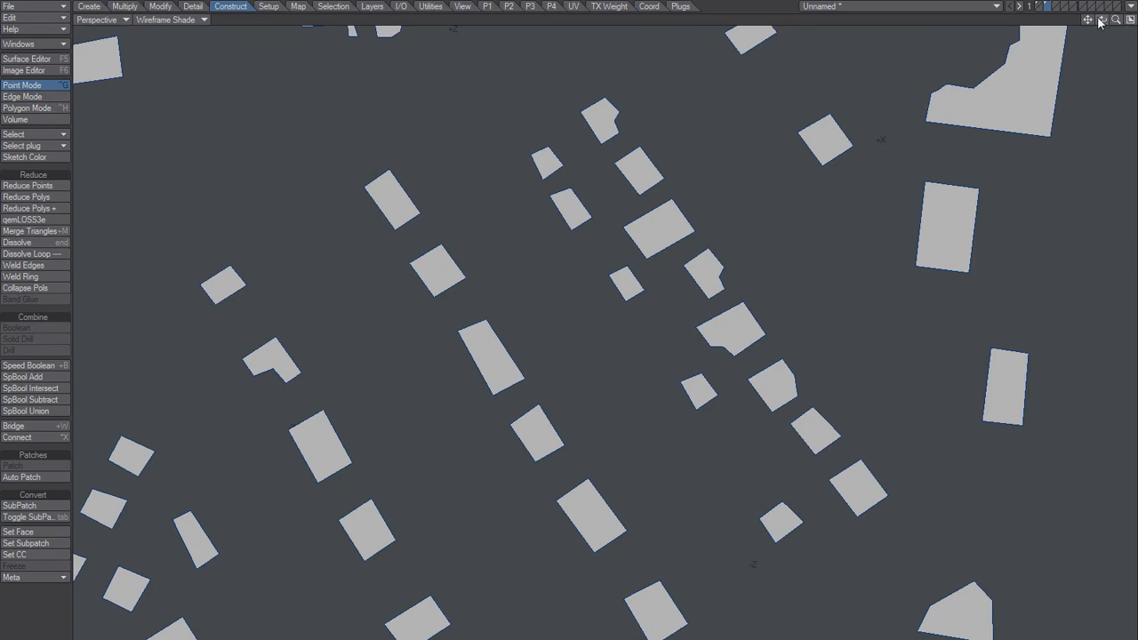
Step: Restore the four-viewport layout, frame the curved building rows in the Top view and switch to the empty third layer
click(1131, 19)
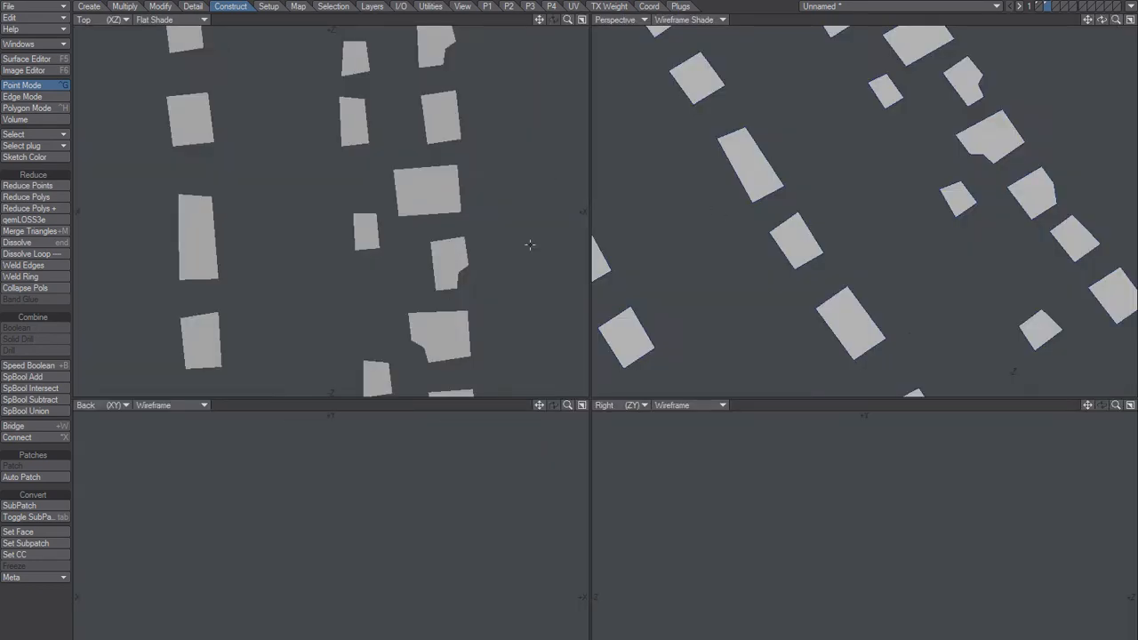
ctrl+alt+drag(529, 234, 444, 229)
alt+drag(531, 274, 492, 257)
mouse_move(409, 212)
alt+mouse_down()
mouse_move(434, 241)
mouse_move(361, 318)
alt+mouse_up()
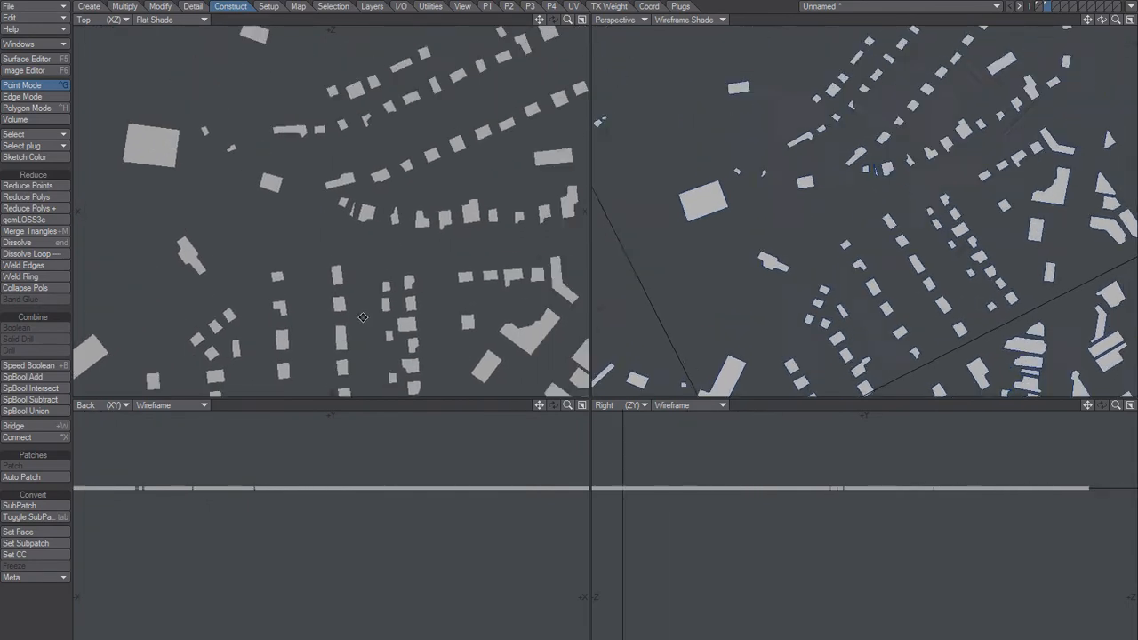
mouse_move(455, 221)
alt+mouse_down()
mouse_move(382, 285)
mouse_move(309, 323)
mouse_move(346, 305)
alt+mouse_up()
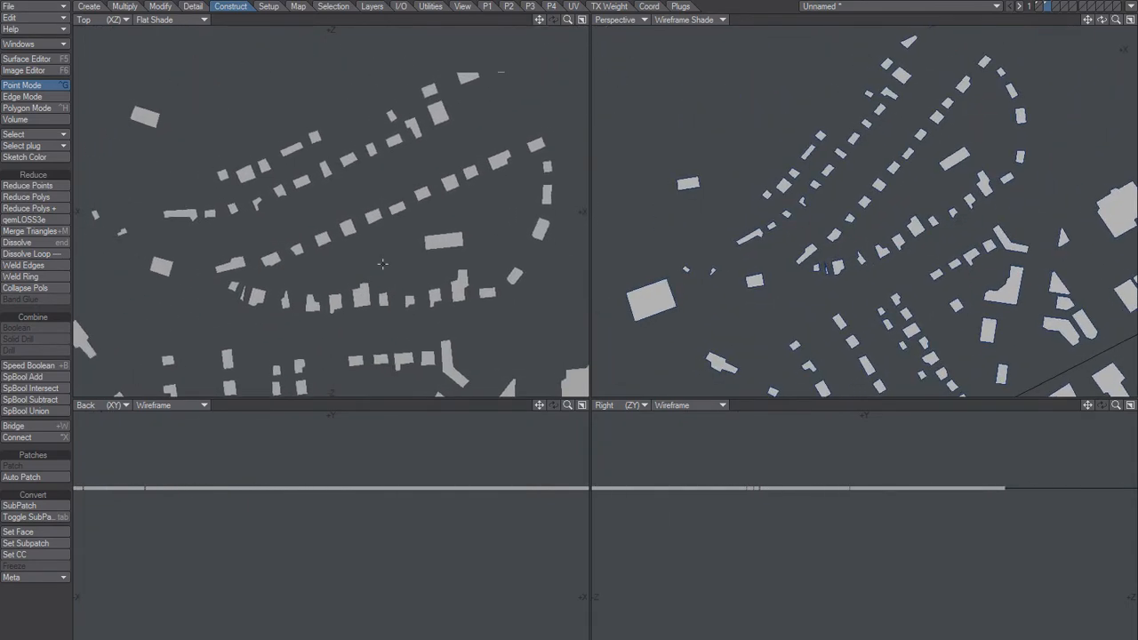
click(1055, 4)
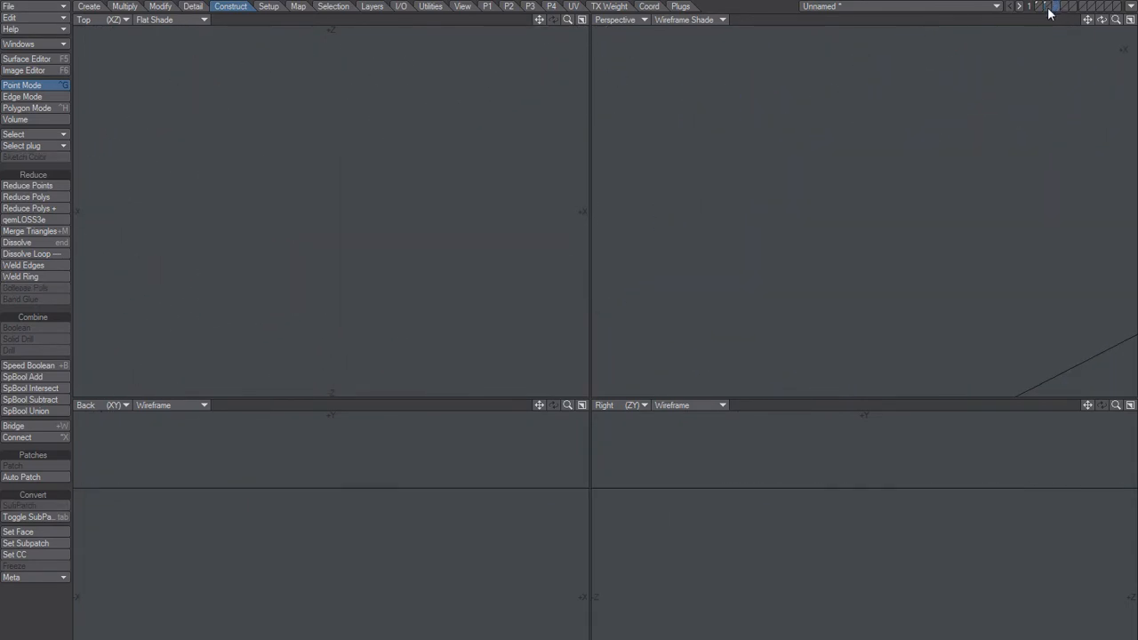
Step: Show the footprints layer in the background and create a flat, finely subdivided box over the curved building rows in the Top view
click(1048, 9)
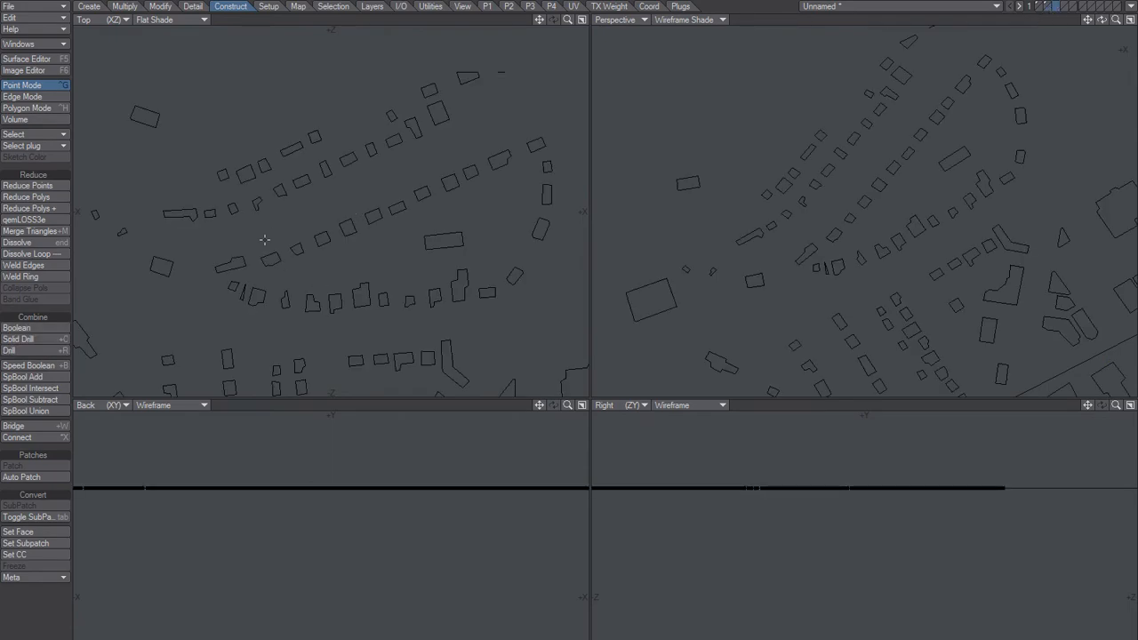
key(shift+x)
drag(211, 143, 564, 307)
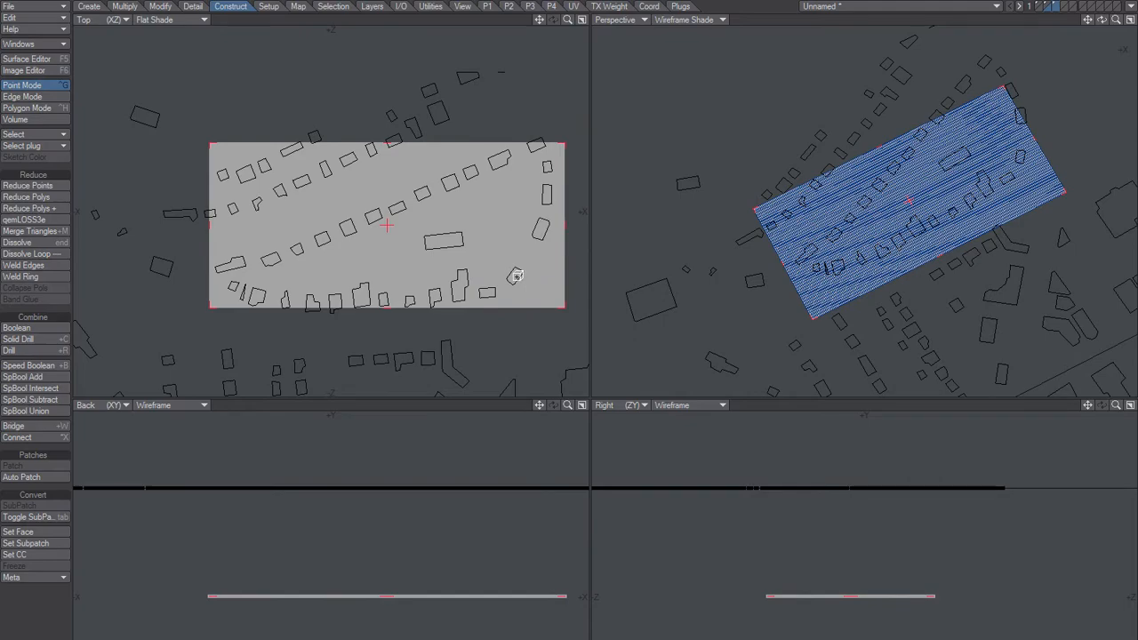
mouse_move(828, 217)
ctrl+alt+mouse_down()
mouse_move(877, 204)
mouse_move(839, 204)
ctrl+alt+mouse_up()
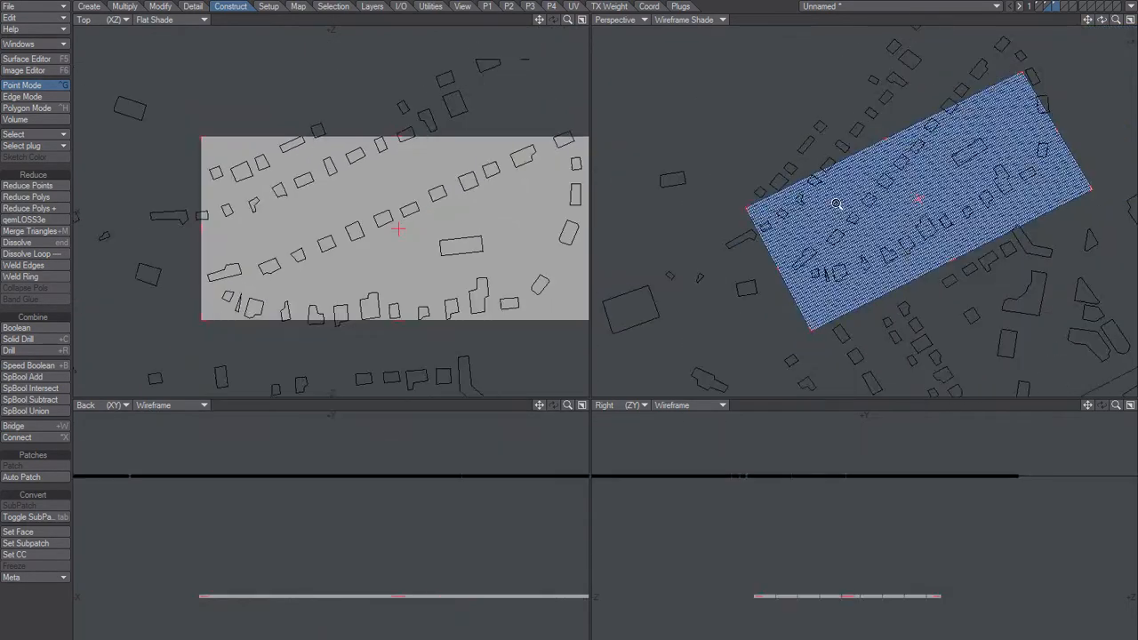
Step: Display the Top view in Wireframe Shade, shrink the grid to roughly square cells and place it over the middle building row
click(189, 23)
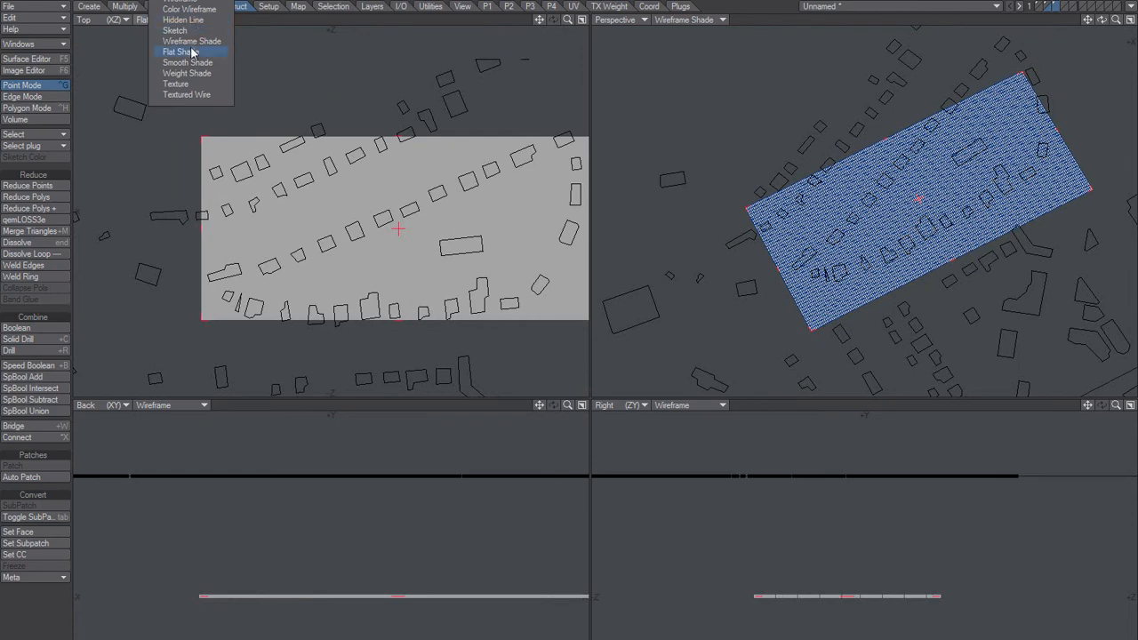
click(192, 41)
ctrl+alt+drag(325, 187, 375, 172)
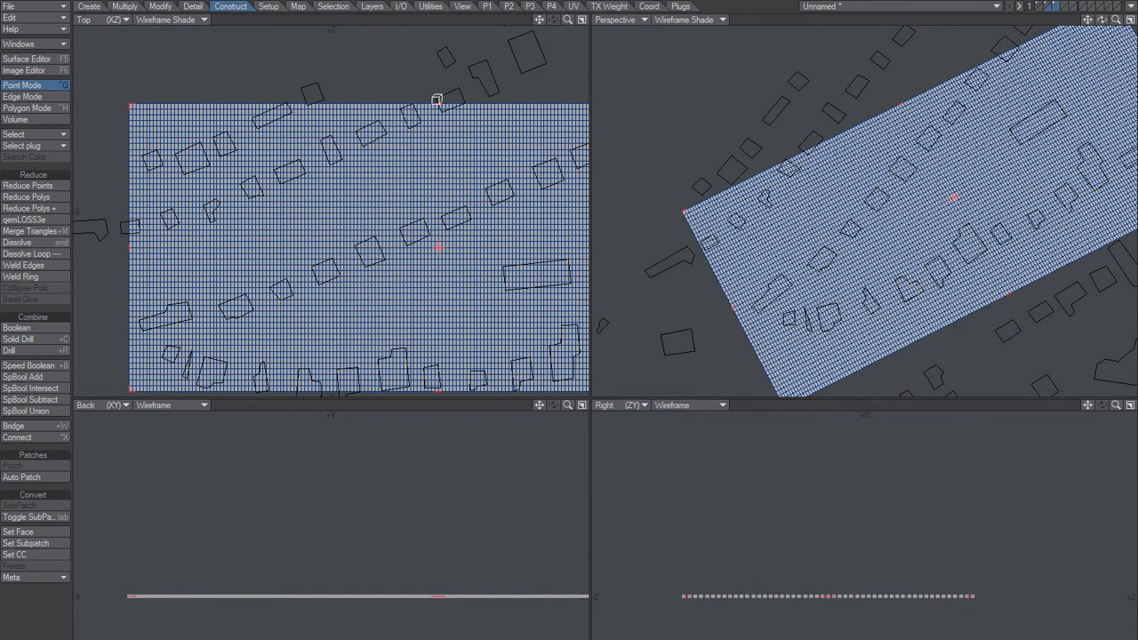
drag(437, 99, 423, 225)
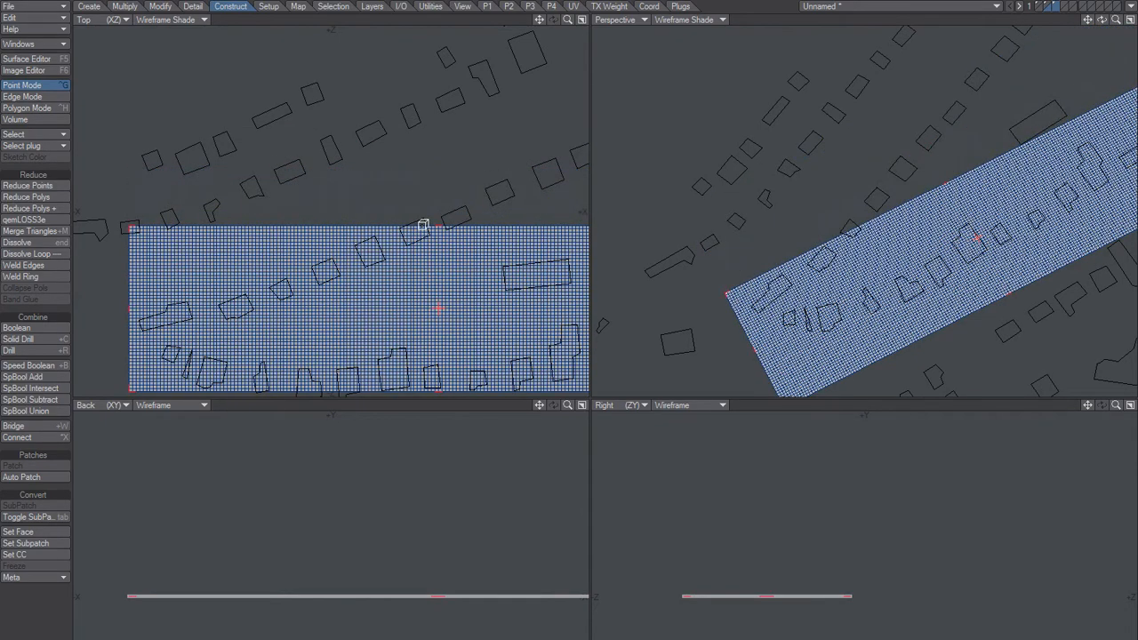
ctrl+alt+drag(460, 261, 543, 247)
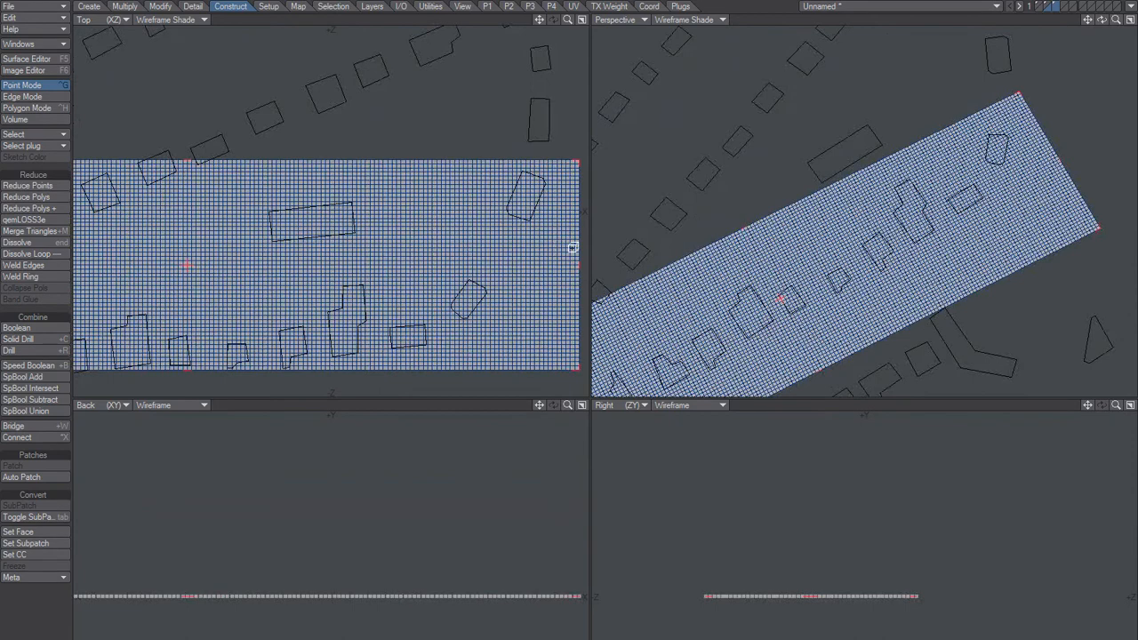
drag(579, 255, 567, 264)
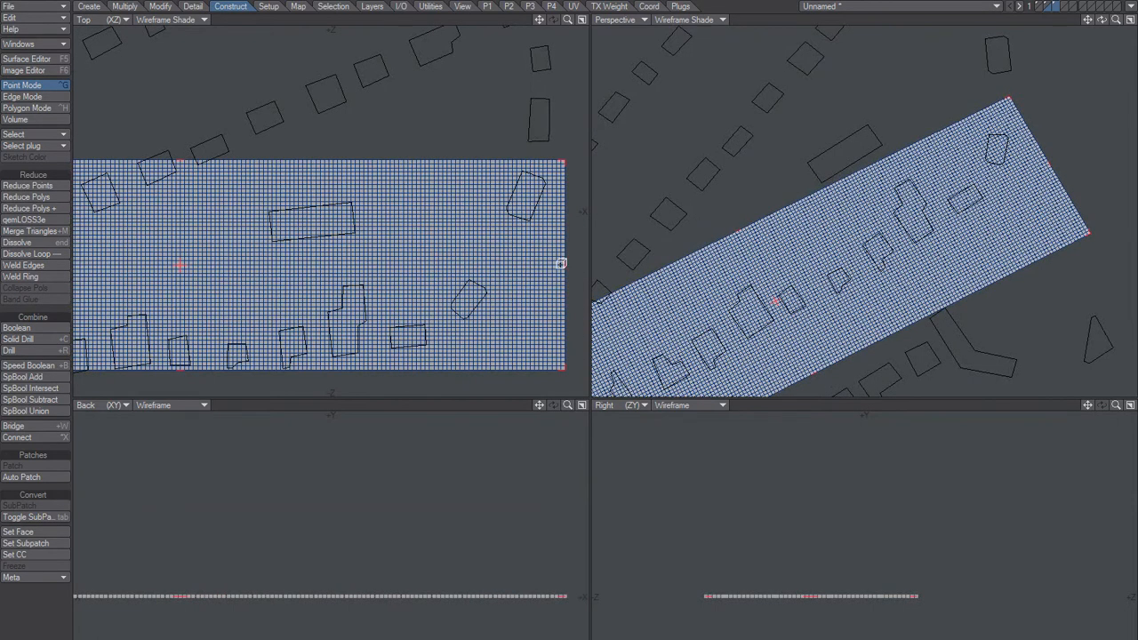
scroll(427, 287, down, 3)
alt+drag(403, 283, 403, 245)
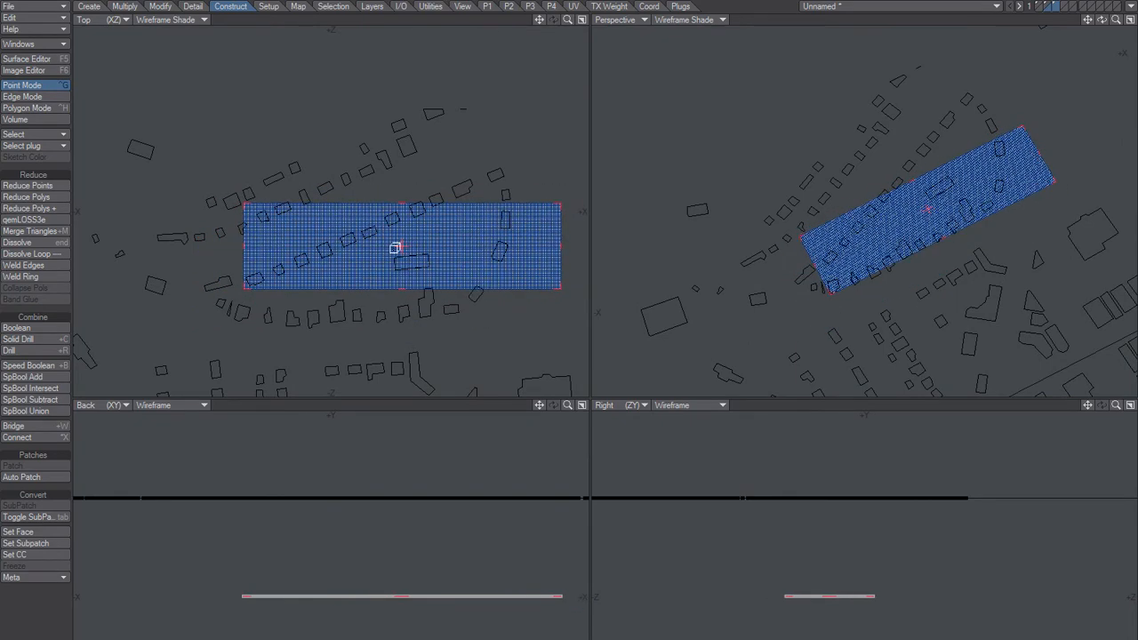
key(space)
Step: Rotate the grid until its upper edge runs parallel to the slanted middle row of buildings
scroll(360, 261, up, 5)
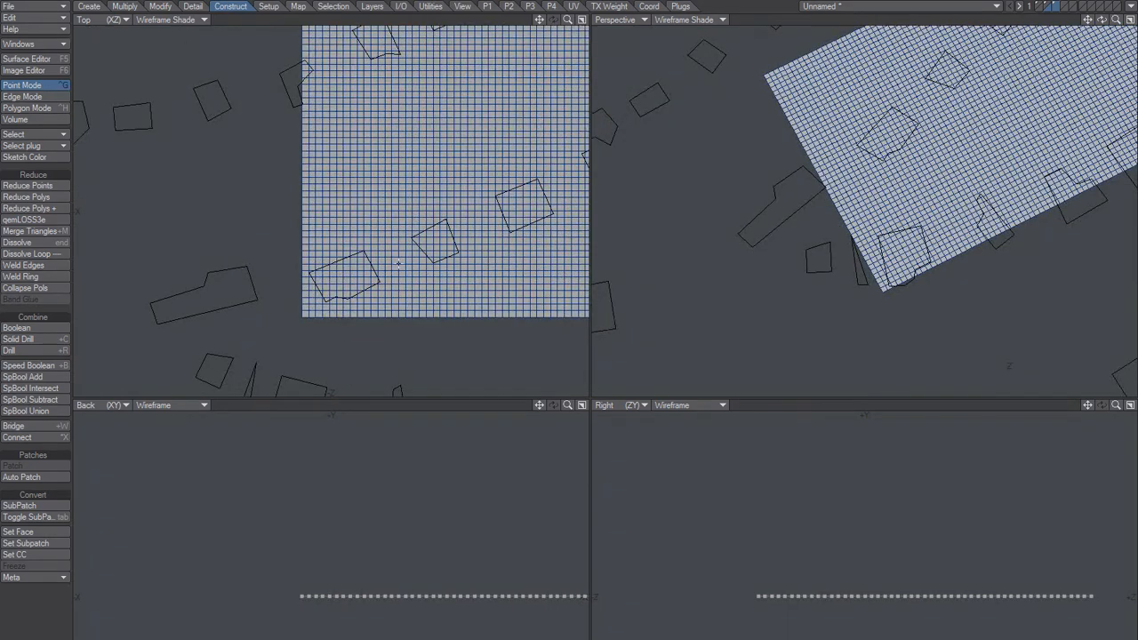
scroll(399, 264, down, 4)
scroll(357, 294, up, 3)
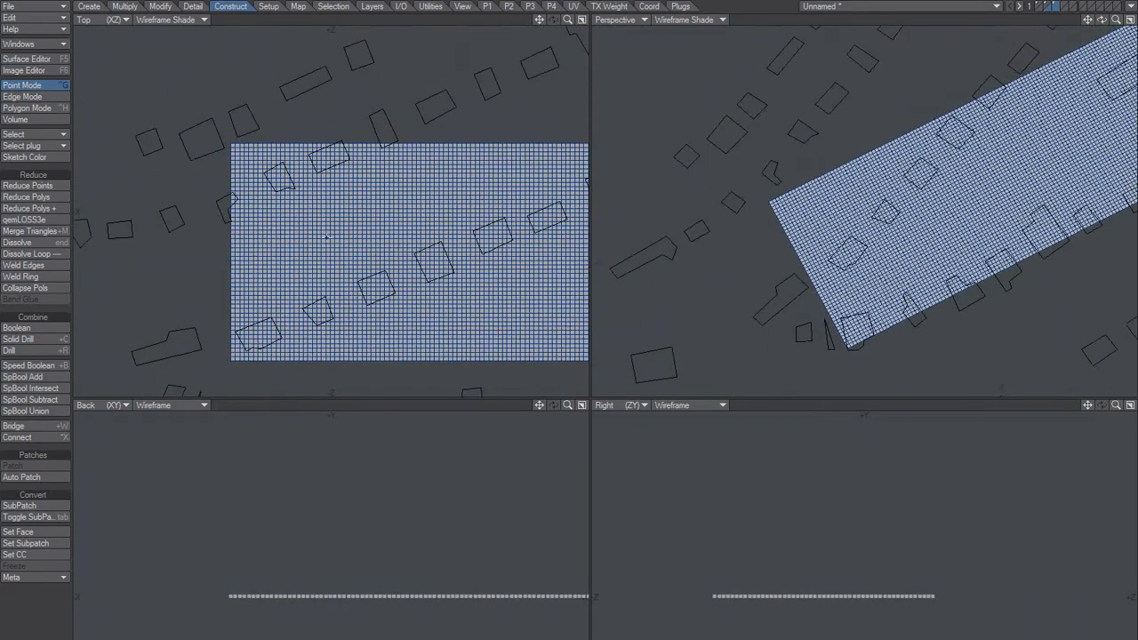
key(y)
drag(431, 213, 432, 259)
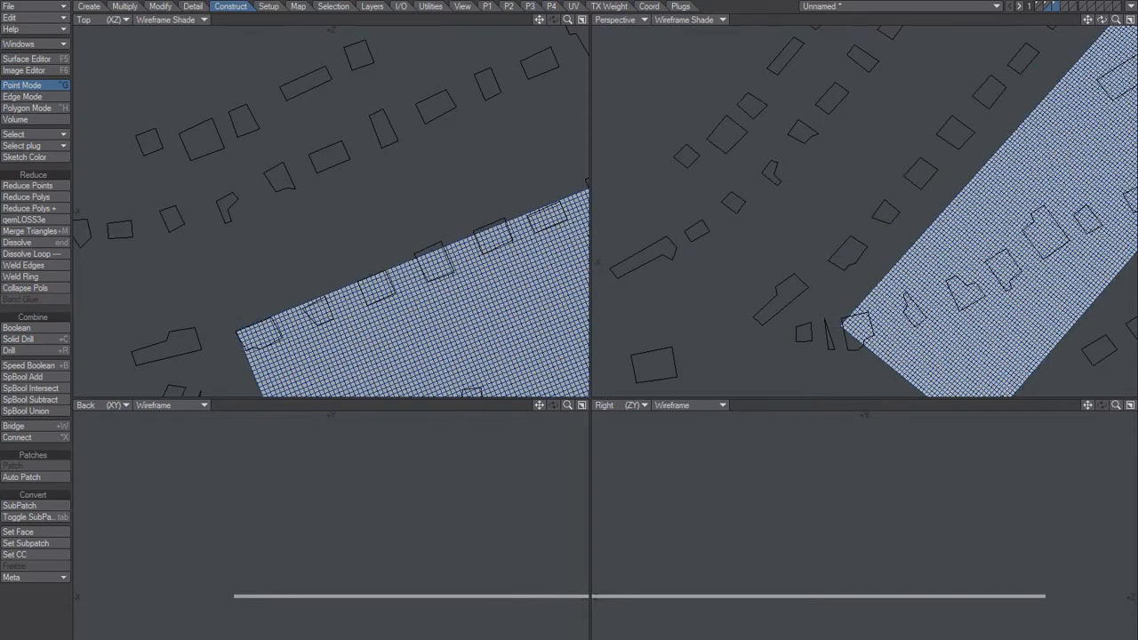
click(240, 349)
right_click(235, 334)
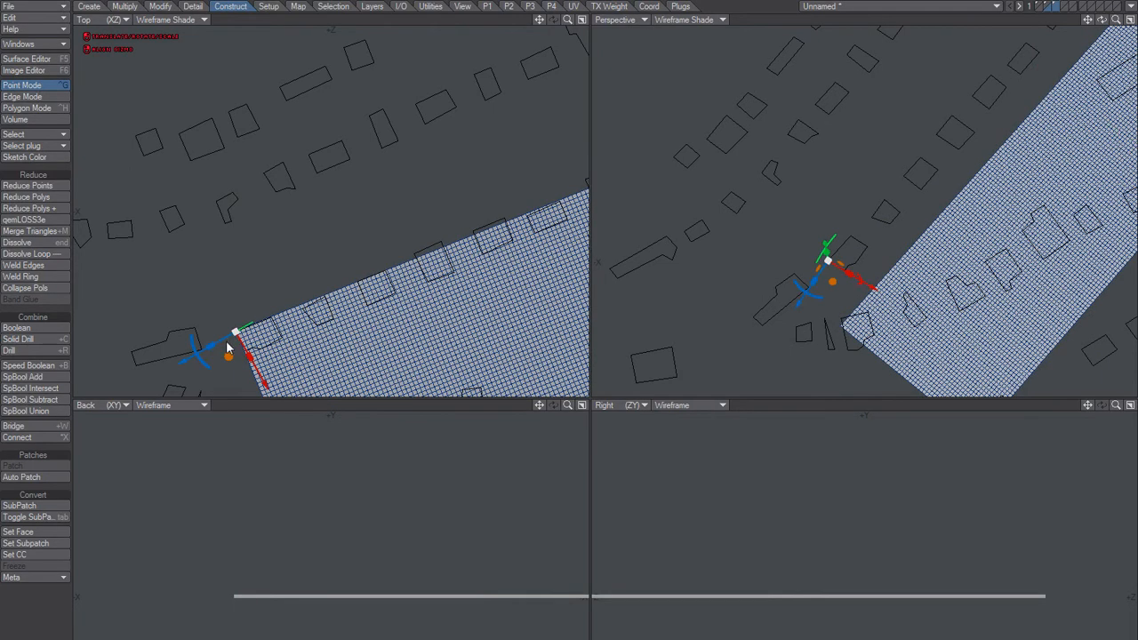
drag(193, 350, 194, 352)
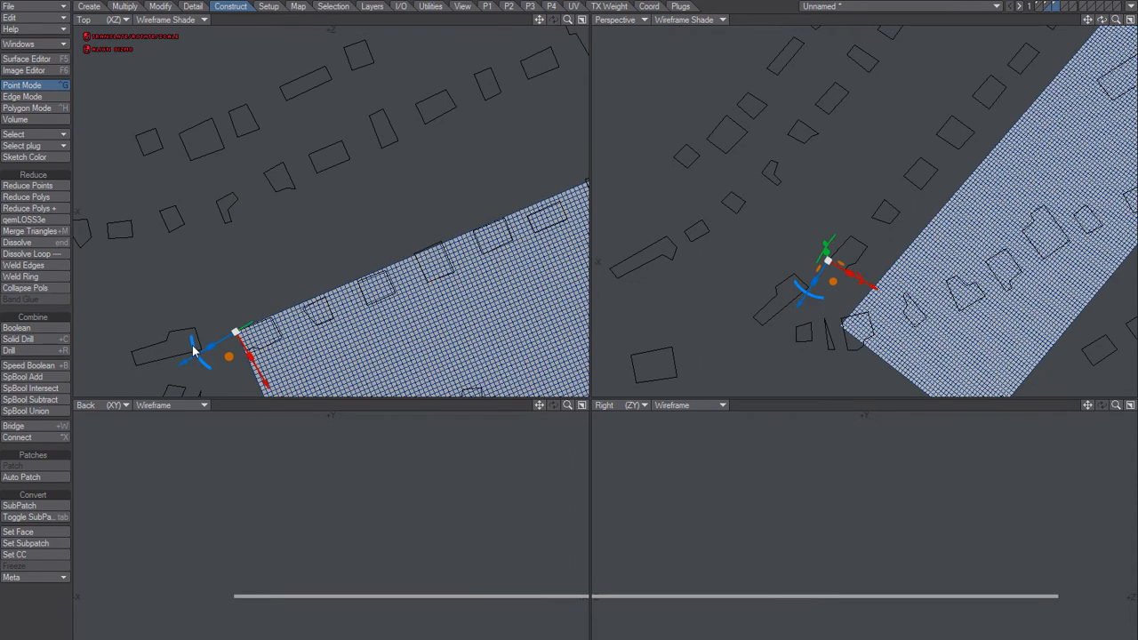
key(space)
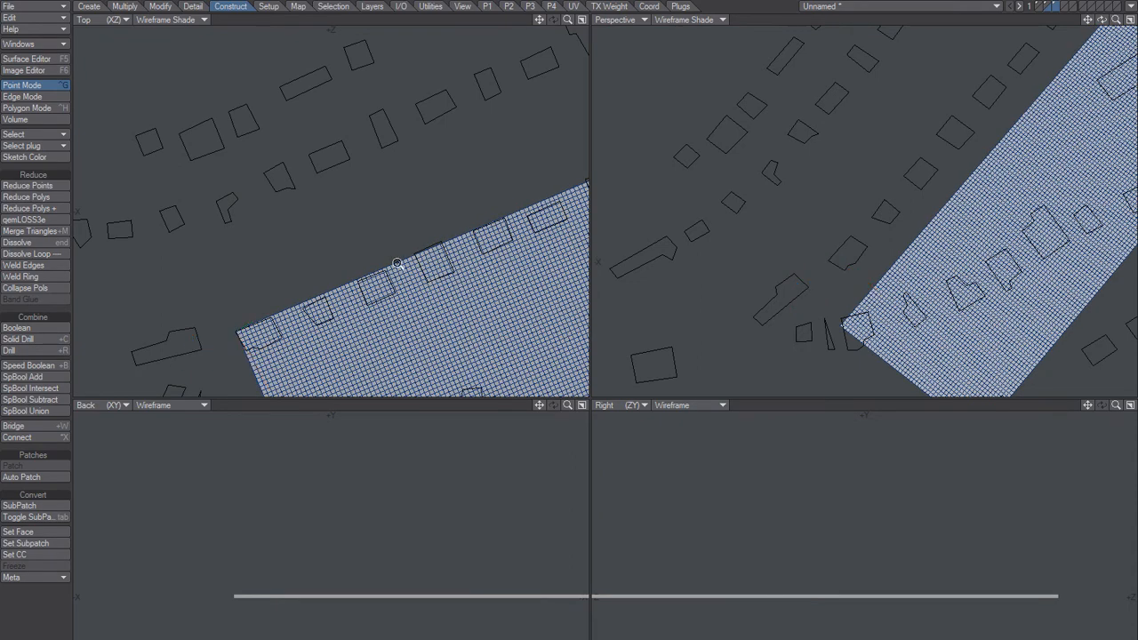
Step: Move the rotated grid slightly up and to the left so it fully covers the slanted building row
scroll(399, 264, down, 2)
alt+drag(398, 264, 258, 281)
alt+drag(381, 267, 354, 278)
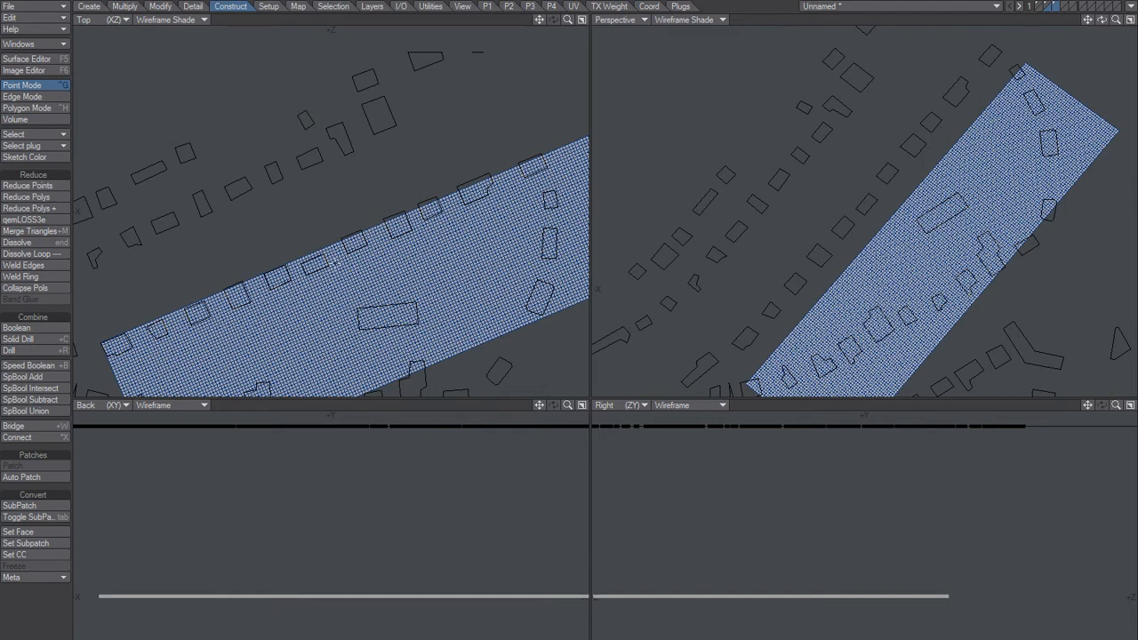
drag(355, 268, 348, 248)
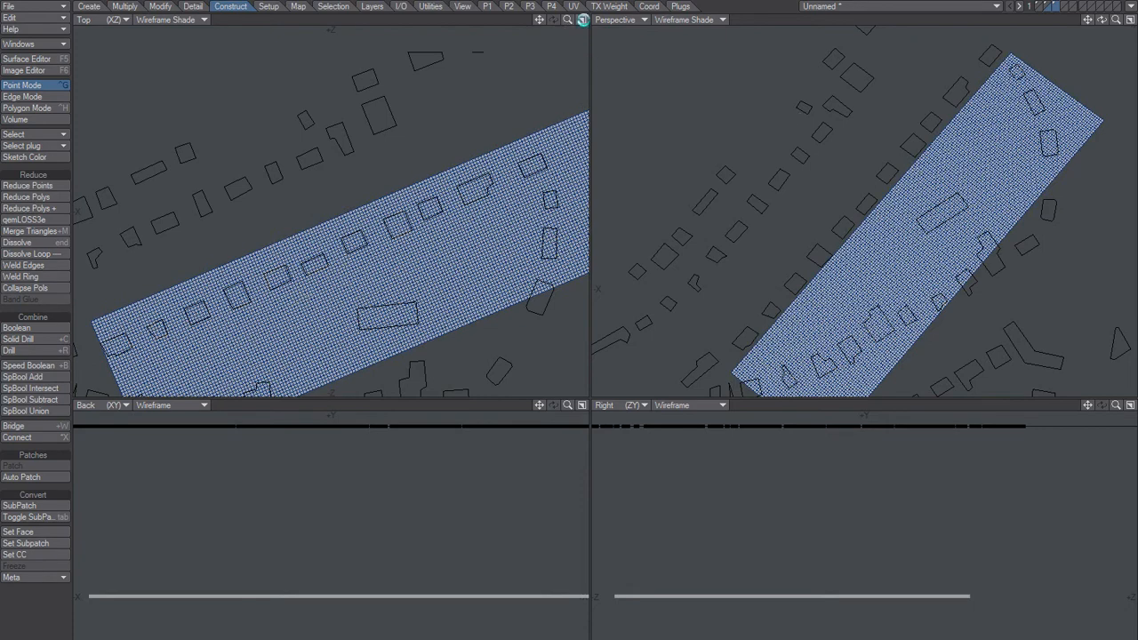
Step: Maximize the Top view around the start of the slanted building row and switch to polygon selection
click(583, 20)
alt+drag(532, 451, 474, 242)
ctrl+alt+drag(366, 352, 298, 405)
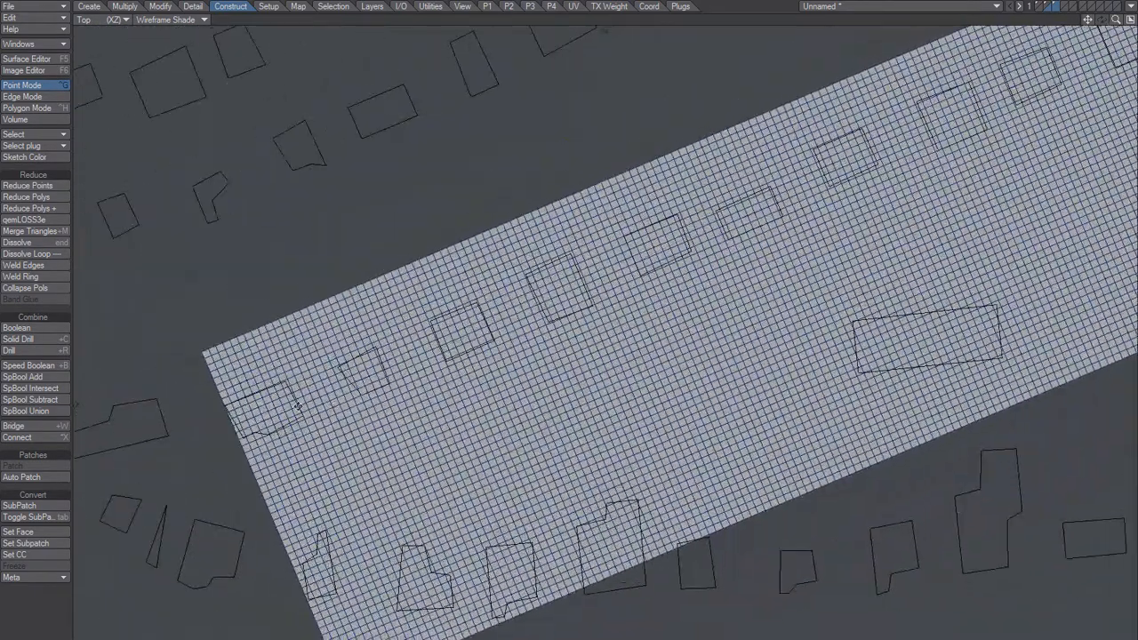
key(space)
key(space)
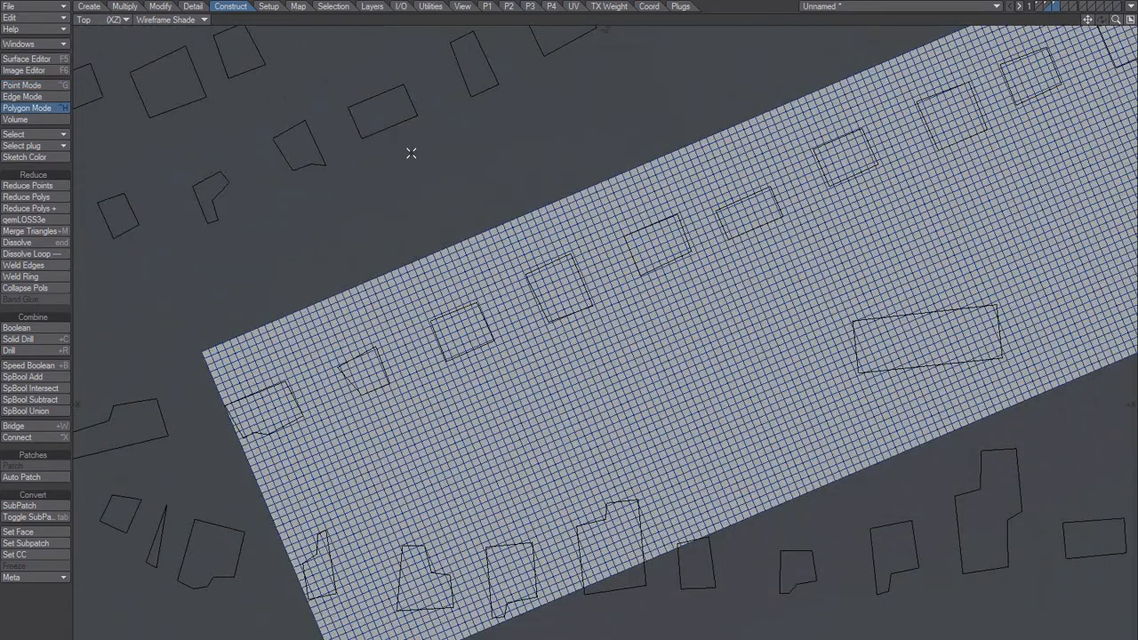
Step: Change the sketch color of the grid polygons to Gray
click(42, 157)
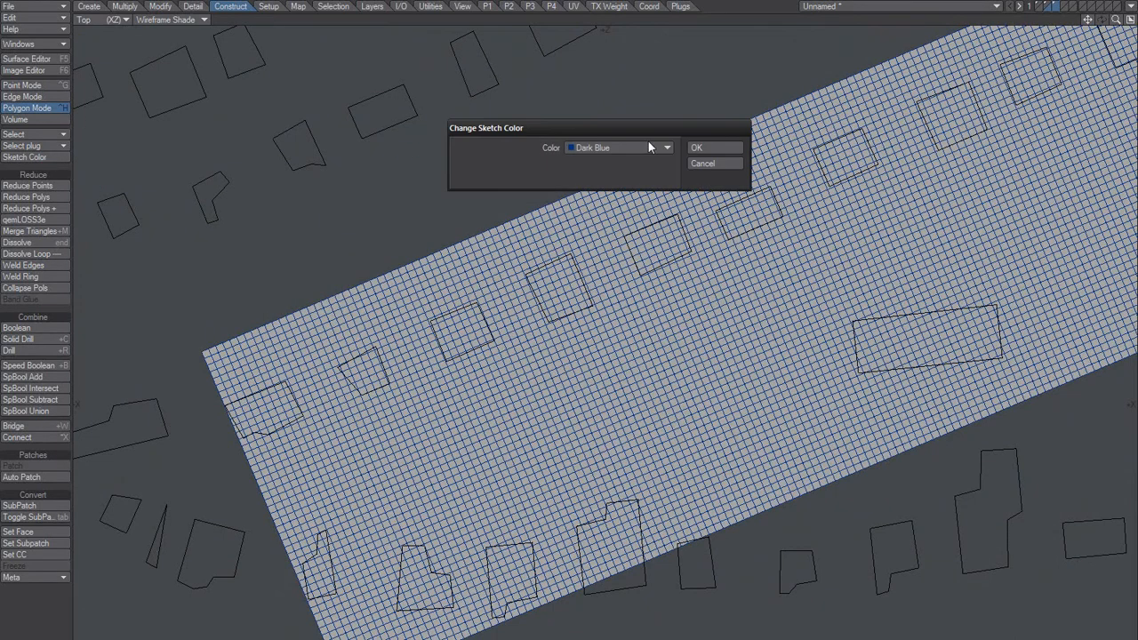
click(649, 148)
click(660, 210)
click(718, 145)
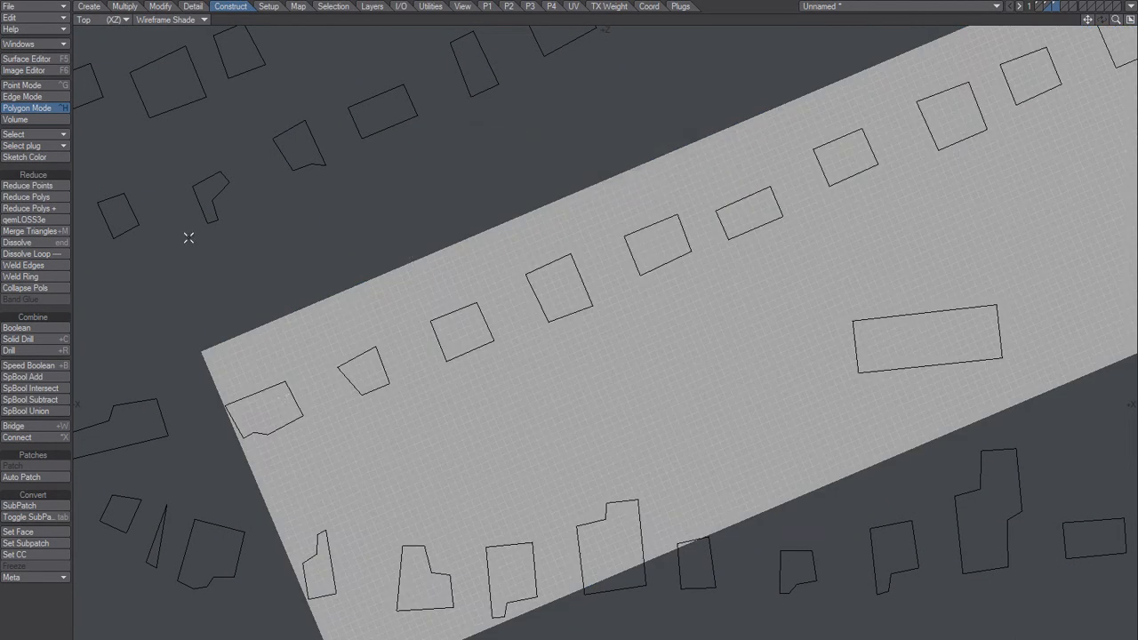
click(274, 406)
key(slash)
ctrl+alt+drag(273, 418, 451, 294)
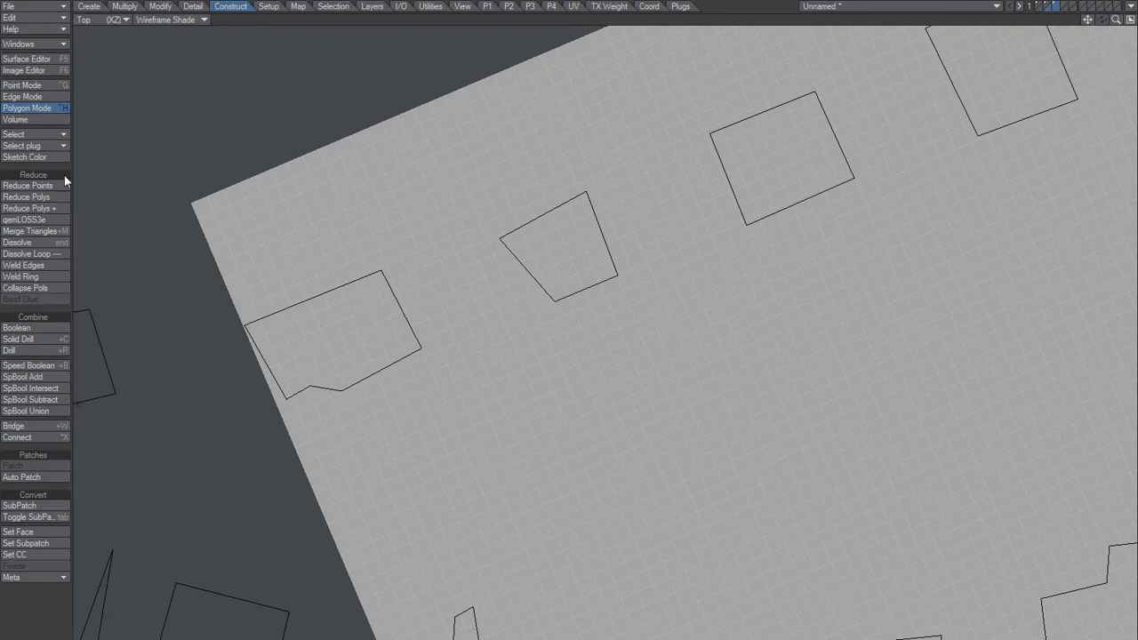
Step: Try White as the sketch color of the grid polygons
click(46, 156)
click(596, 146)
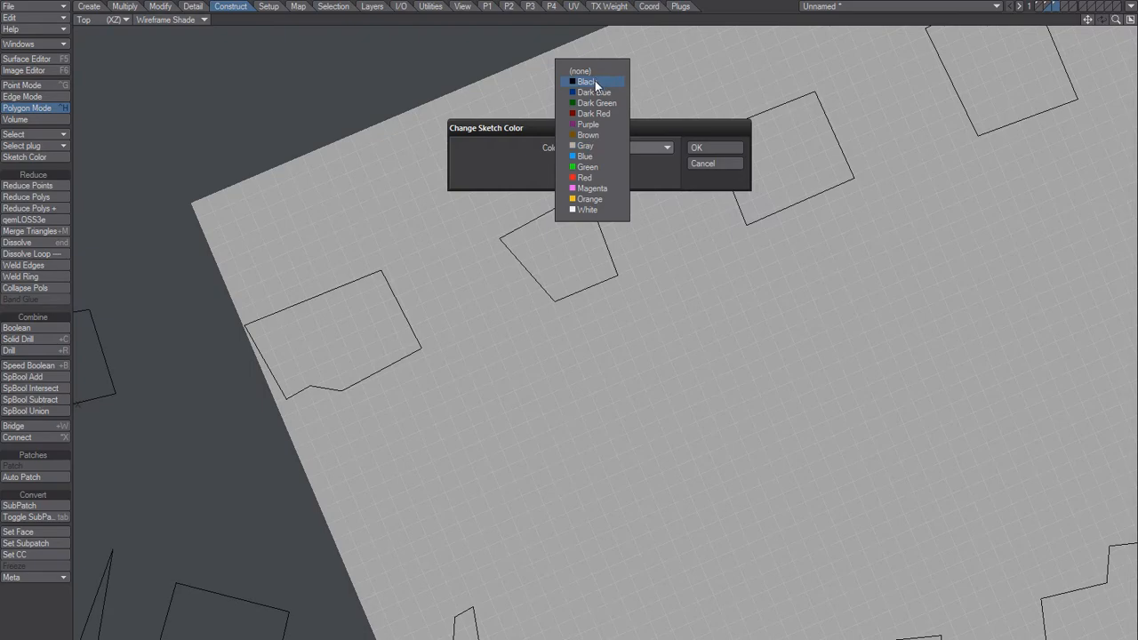
click(595, 210)
click(698, 148)
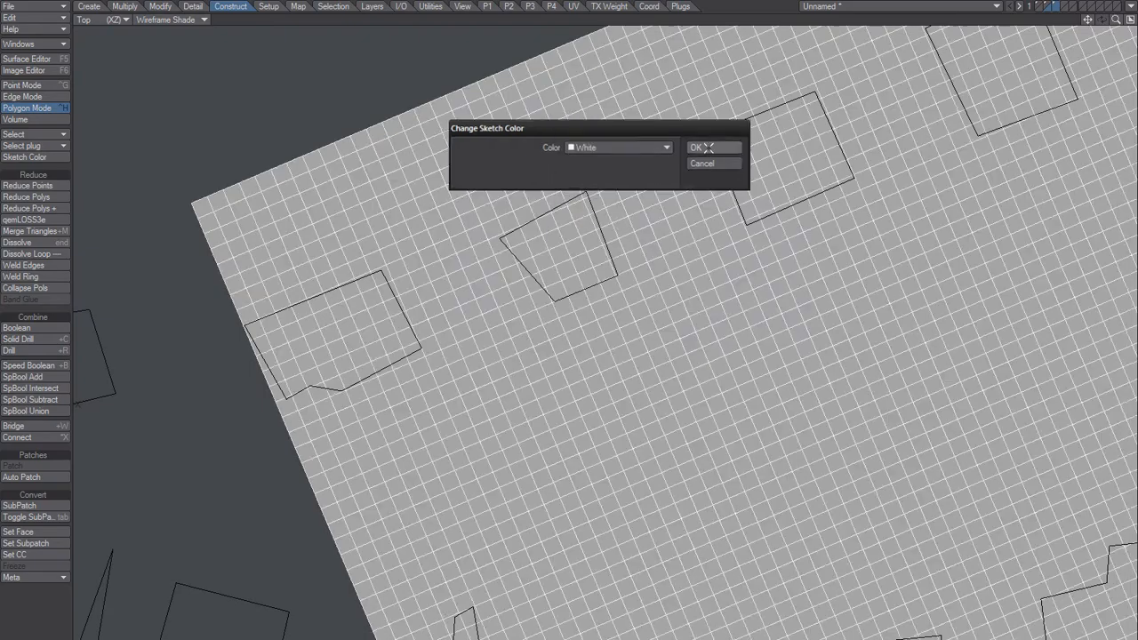
Step: Set the sketch color of the grid polygons to Blue
click(50, 157)
click(569, 148)
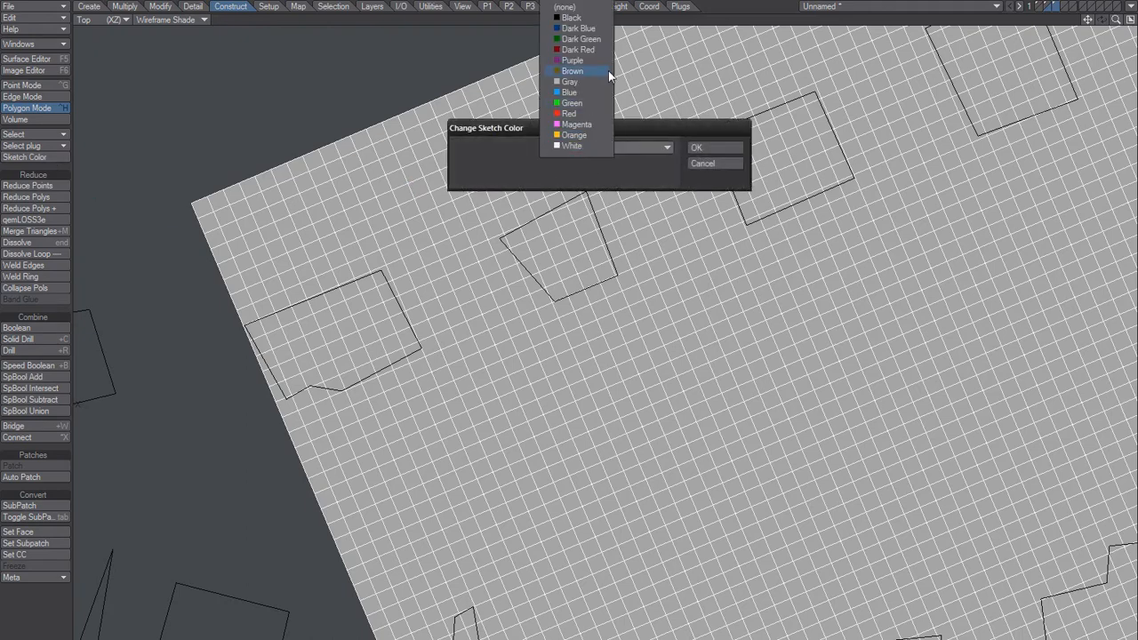
click(571, 92)
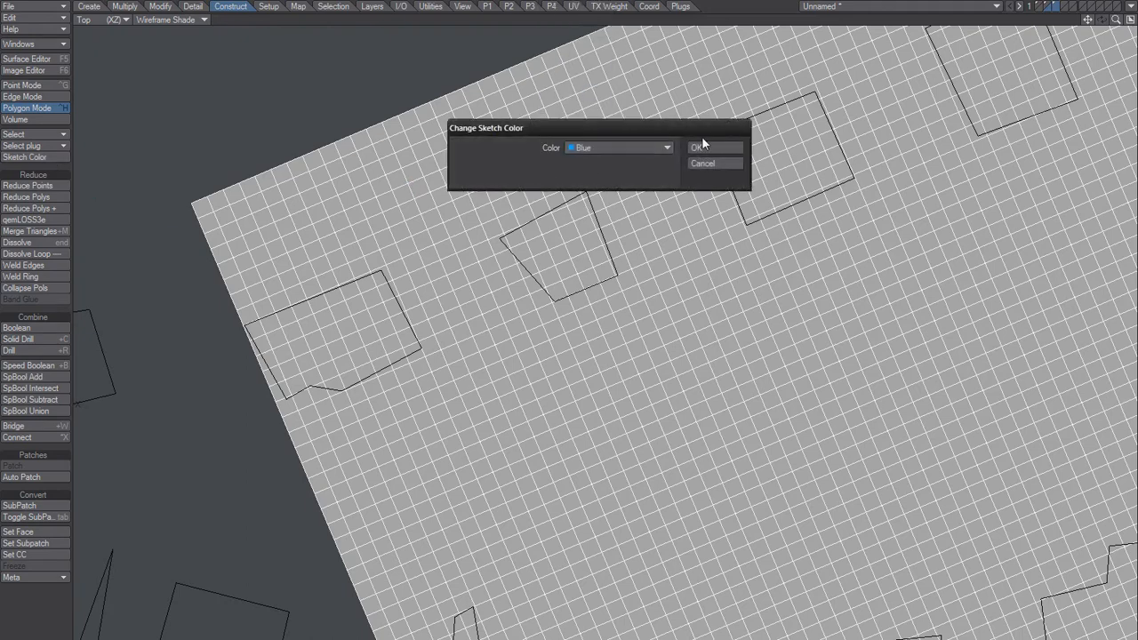
click(698, 148)
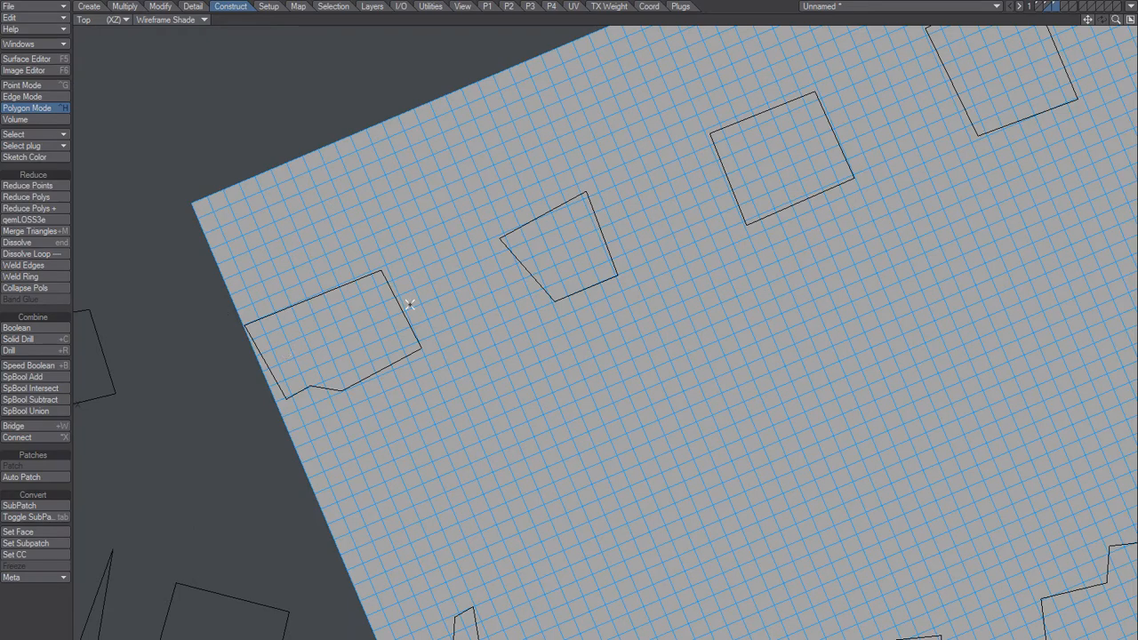
Step: Select the grid polygons covering the leftmost notched building and merge them into one polygon
alt+drag(409, 305, 299, 379)
mouse_move(179, 423)
alt+mouse_down()
mouse_move(245, 312)
mouse_move(211, 383)
mouse_move(258, 366)
mouse_move(265, 381)
mouse_move(338, 351)
mouse_move(317, 275)
mouse_move(188, 326)
mouse_move(276, 312)
mouse_move(197, 359)
mouse_move(276, 356)
alt+mouse_up()
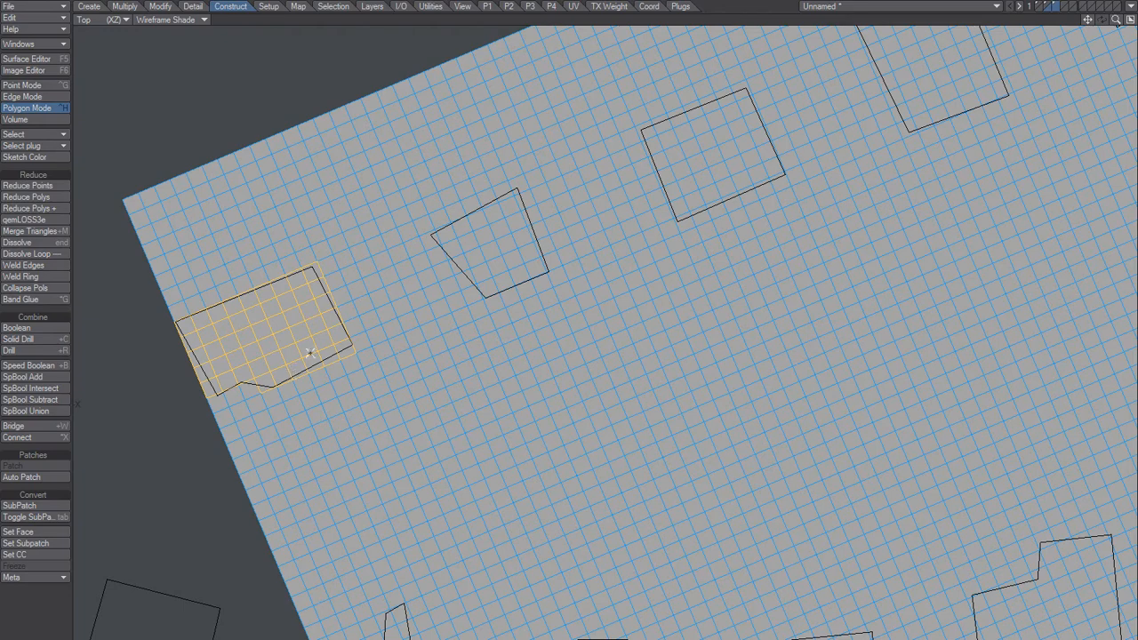
alt+drag(380, 339, 476, 300)
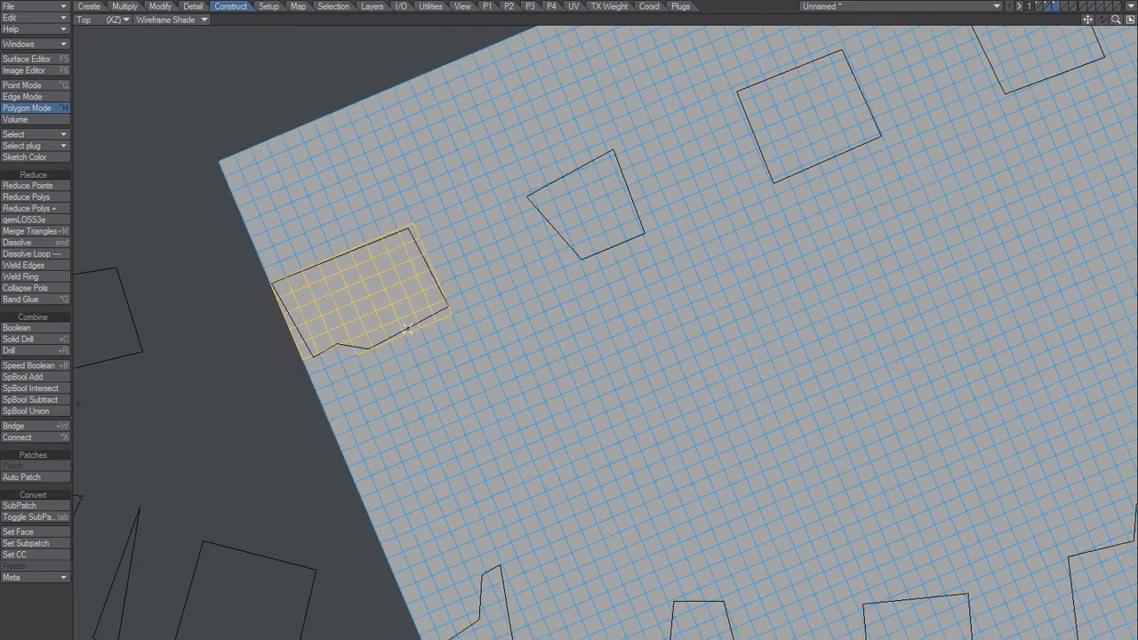
click(422, 322)
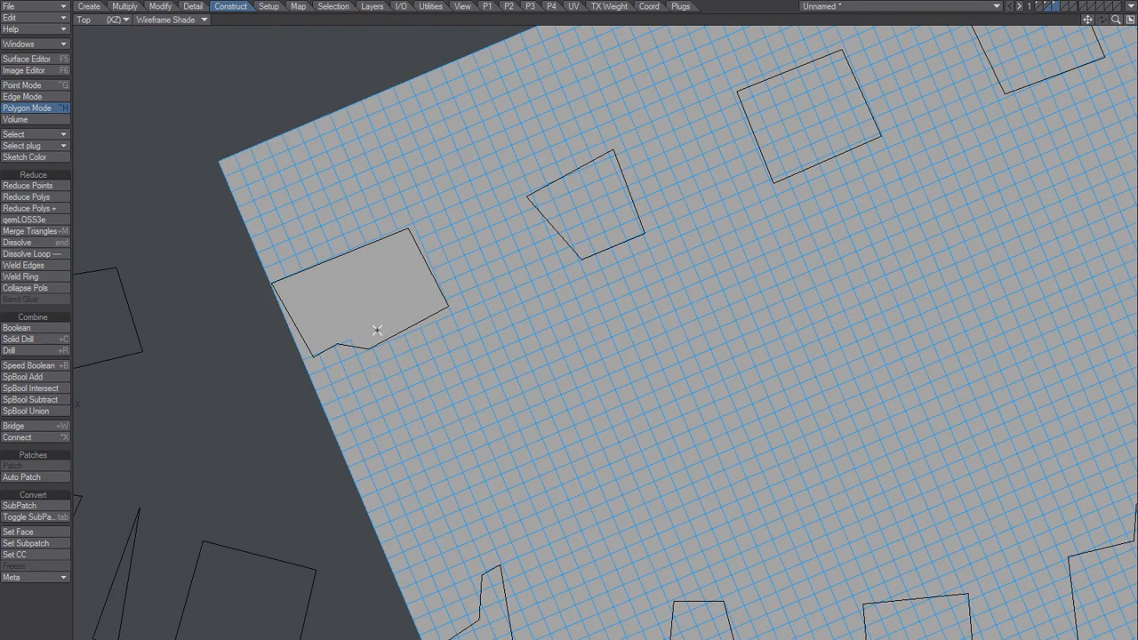
click(376, 320)
alt+drag(426, 327, 262, 400)
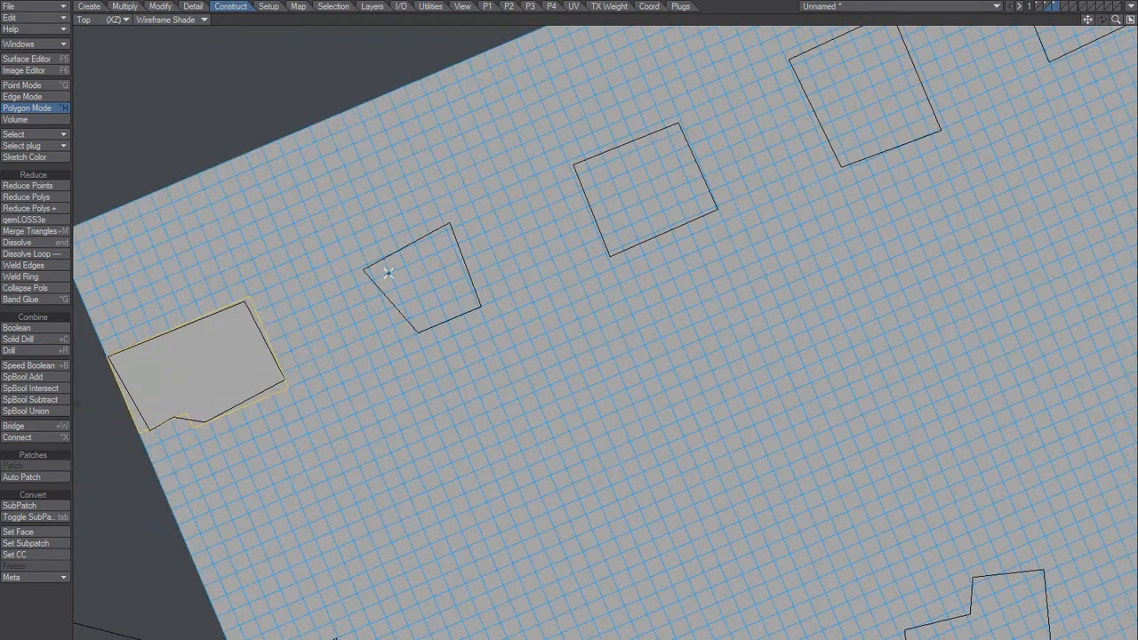
key(slash)
Step: Select the grid polygons covering the second, trapezoidal building in the row and merge them into one polygon
mouse_move(421, 252)
mouse_down()
mouse_move(443, 241)
mouse_move(405, 259)
mouse_move(400, 310)
mouse_move(452, 286)
mouse_up()
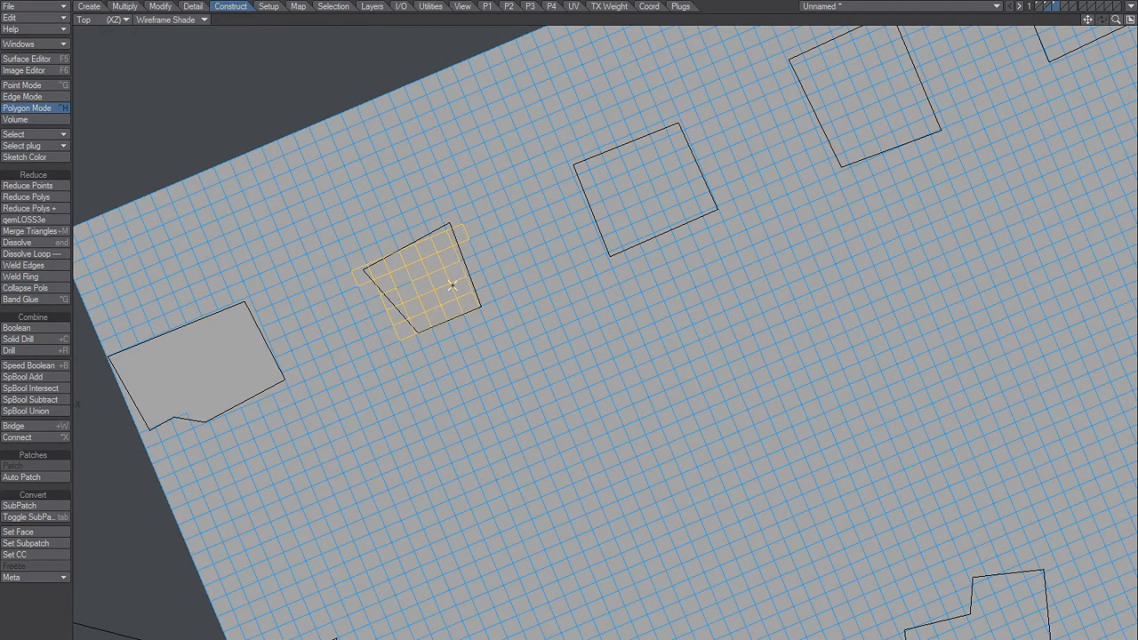
click(357, 274)
key(shift+z)
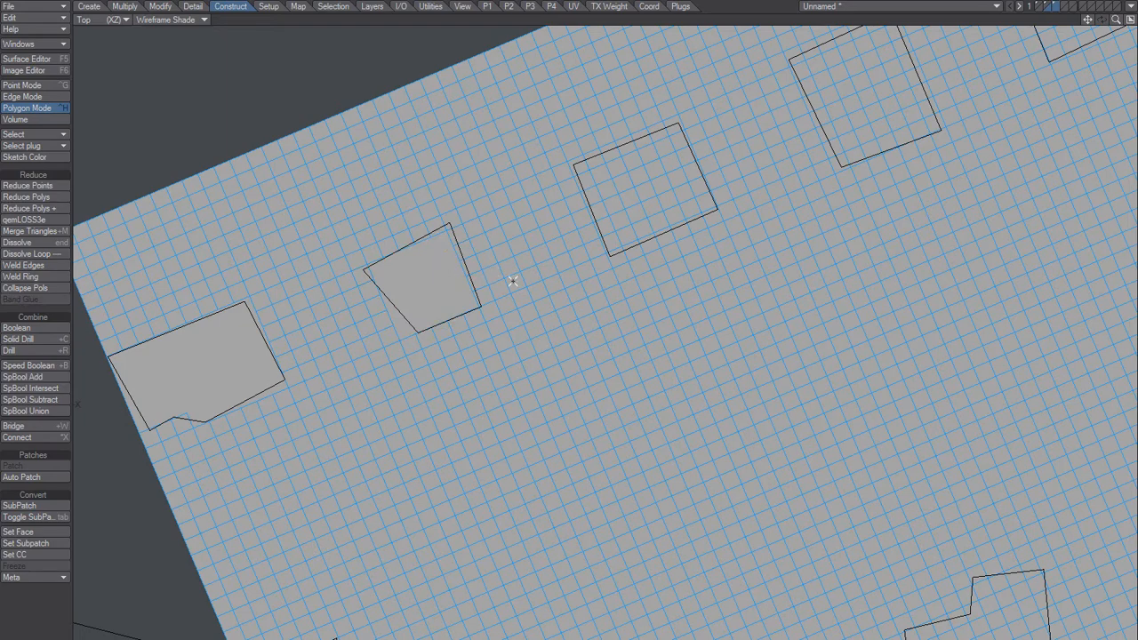
click(431, 277)
click(281, 373)
Step: Merge the grid polygons covering the third and fourth buildings in the row into one polygon per building
mouse_move(541, 295)
alt+mouse_down()
mouse_move(346, 442)
mouse_move(286, 434)
alt+mouse_up()
key(/)
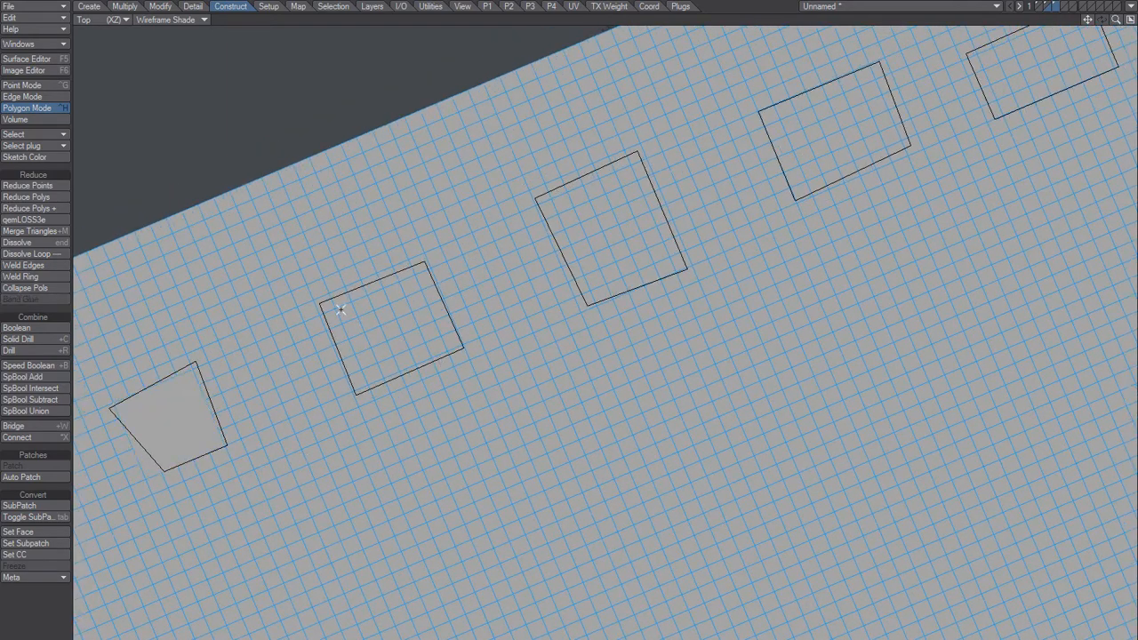
mouse_move(328, 307)
mouse_down()
mouse_move(423, 264)
mouse_move(450, 337)
mouse_move(376, 377)
mouse_move(338, 335)
mouse_move(386, 278)
mouse_move(394, 318)
mouse_move(378, 342)
mouse_up()
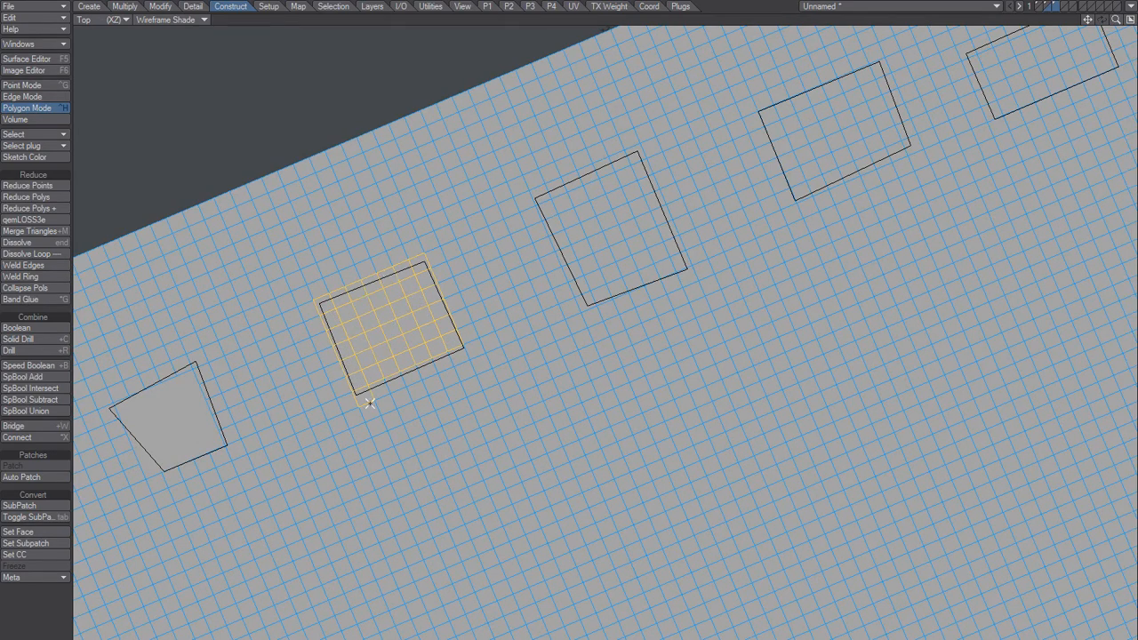
key(shift+z)
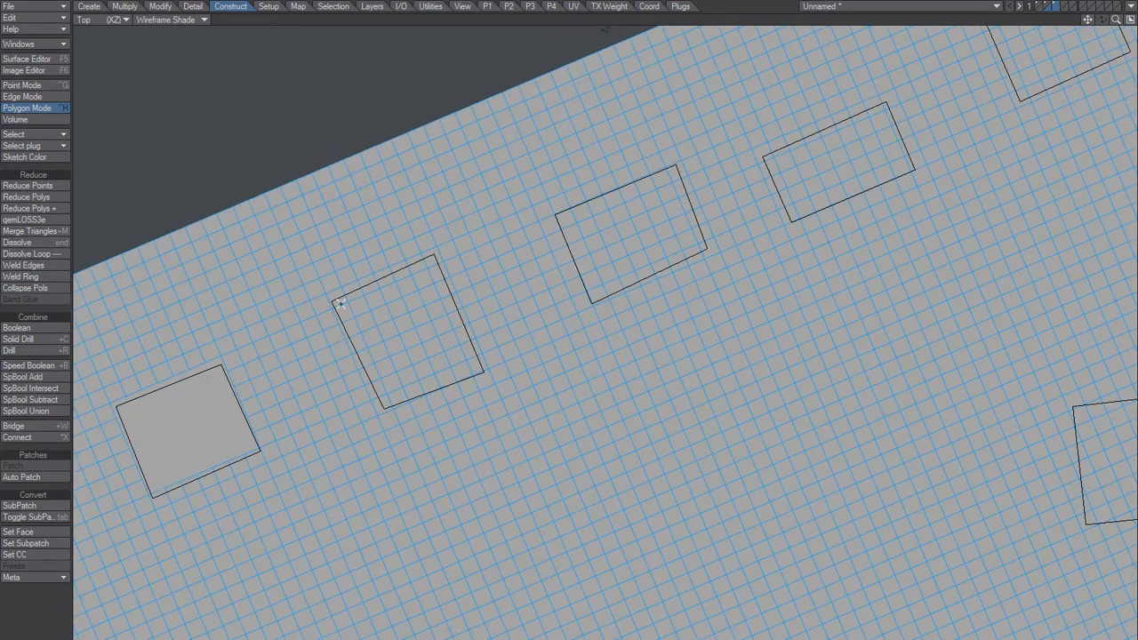
mouse_move(340, 303)
mouse_down()
mouse_move(421, 259)
mouse_move(437, 270)
mouse_move(472, 364)
mouse_move(377, 400)
mouse_move(350, 328)
mouse_move(402, 391)
mouse_move(422, 282)
mouse_move(432, 367)
mouse_up()
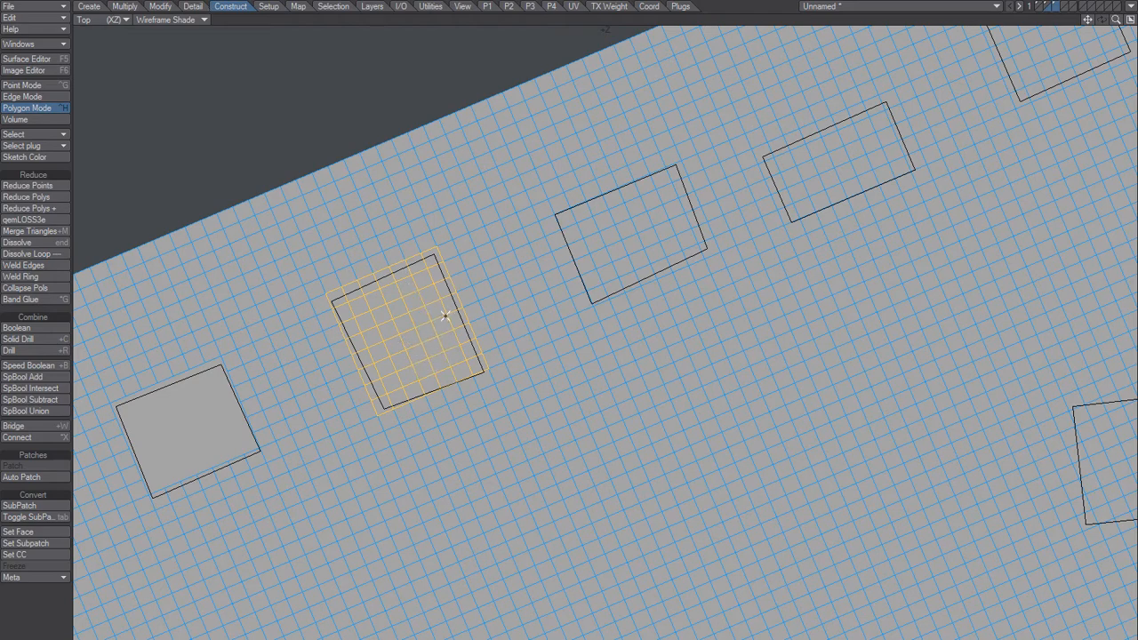
key(shift+z)
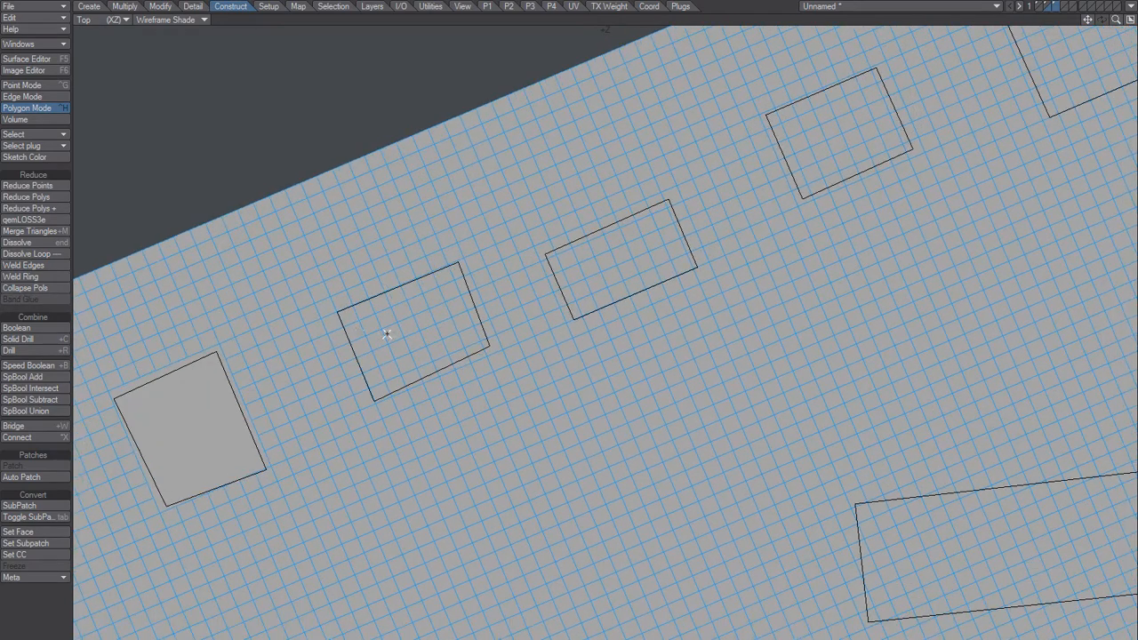
Step: Merge the grid polygons covering the fifth and sixth buildings in the row into one polygon per building
mouse_move(345, 319)
mouse_down()
mouse_move(463, 272)
mouse_move(478, 332)
mouse_move(452, 355)
mouse_move(371, 386)
mouse_move(386, 341)
mouse_move(416, 313)
mouse_move(426, 363)
mouse_up()
key(shift+z)
drag(450, 289, 422, 295)
key(shift+z)
mouse_move(551, 254)
mouse_down()
mouse_move(662, 212)
mouse_move(603, 229)
mouse_move(683, 269)
mouse_move(595, 295)
mouse_move(558, 267)
mouse_move(578, 262)
mouse_move(559, 274)
mouse_up()
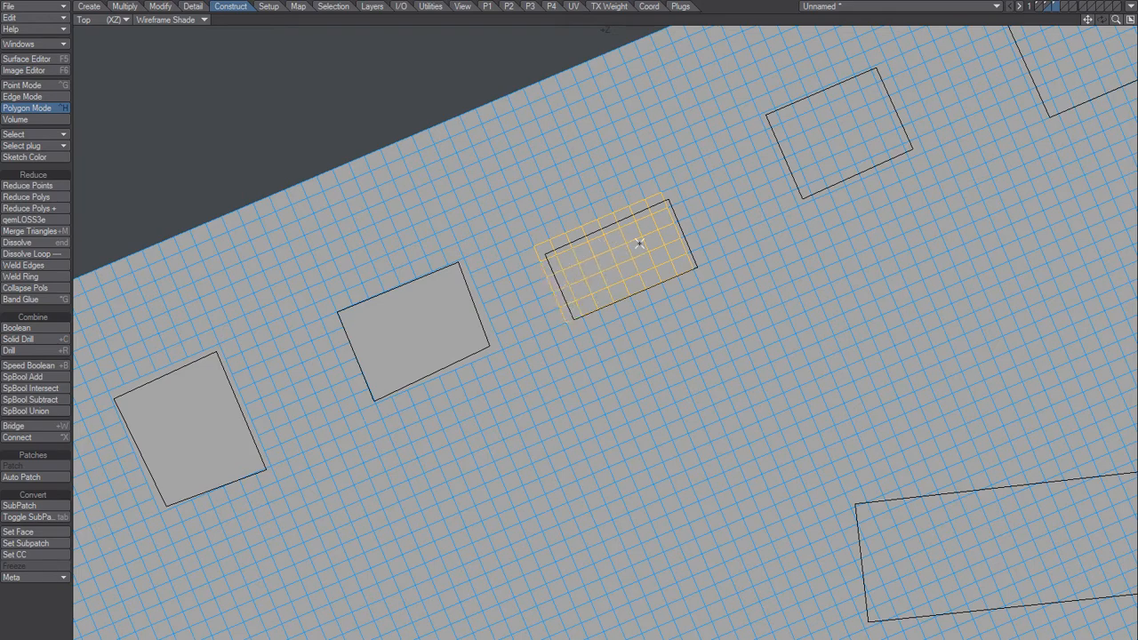
key(shift+z)
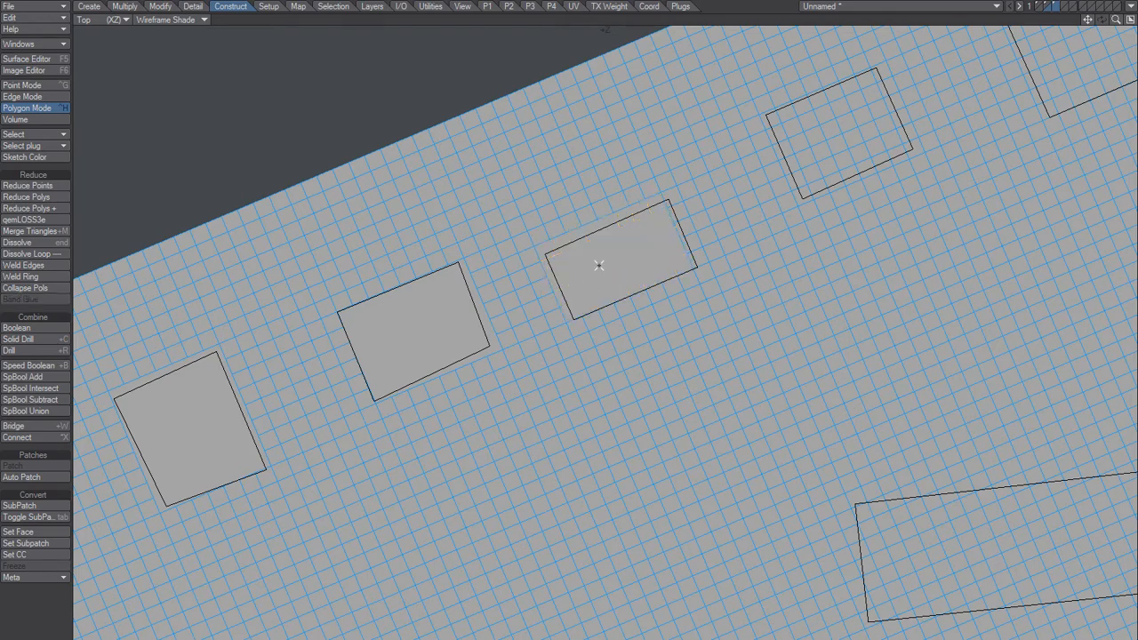
Step: Merge the grid polygons covering the seventh and eighth buildings in the row into one polygon per building
drag(787, 231, 502, 388)
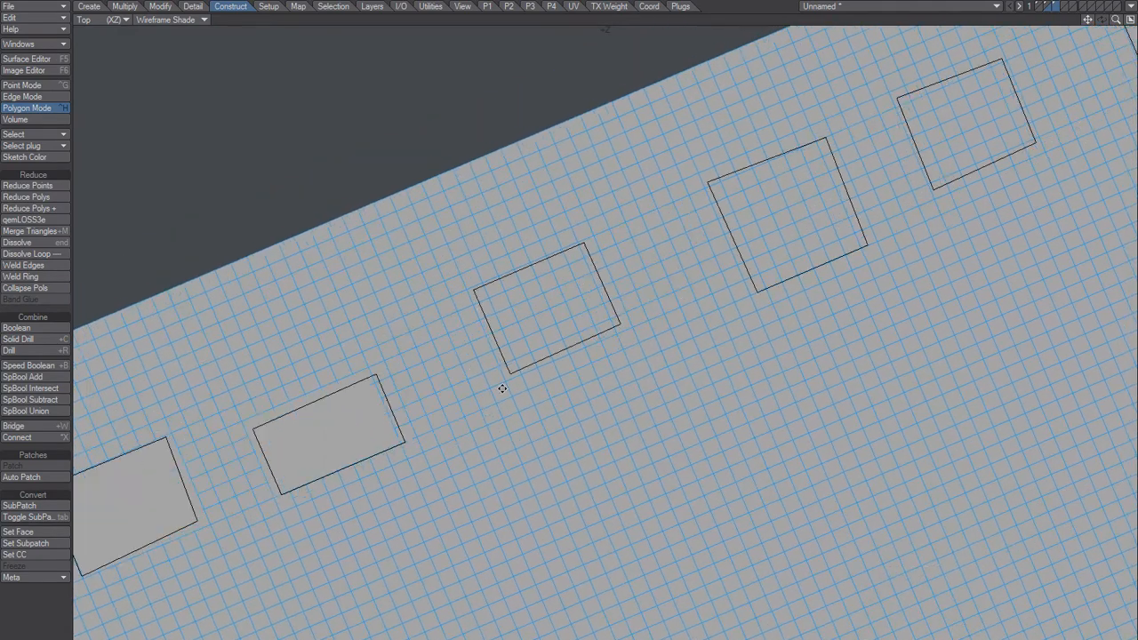
mouse_move(481, 294)
mouse_down()
mouse_move(578, 249)
mouse_move(599, 318)
mouse_move(495, 359)
mouse_move(495, 332)
mouse_move(562, 297)
mouse_move(573, 304)
mouse_move(488, 345)
mouse_move(513, 373)
mouse_move(598, 327)
mouse_move(532, 361)
mouse_move(546, 407)
mouse_up()
key(shift+g)
mouse_move(590, 248)
mouse_down()
mouse_move(618, 318)
mouse_move(598, 319)
mouse_up()
key(shift+g)
key(shift+z)
key(g)
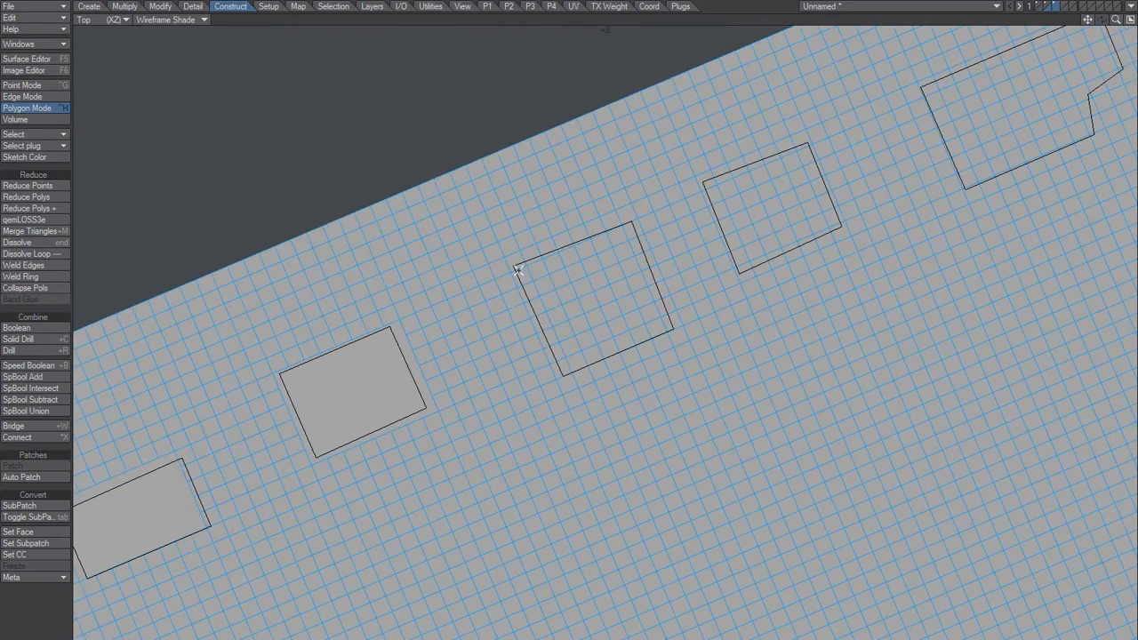
mouse_move(519, 278)
mouse_down()
mouse_move(635, 229)
mouse_move(656, 316)
mouse_move(665, 314)
mouse_move(574, 344)
mouse_move(537, 302)
mouse_move(573, 258)
mouse_move(591, 318)
mouse_move(624, 270)
mouse_up()
key(ctrl+g)
Step: Select all eight merged footprints, invert the selection and delete the remaining grid polygons
scroll(448, 392, down, 2)
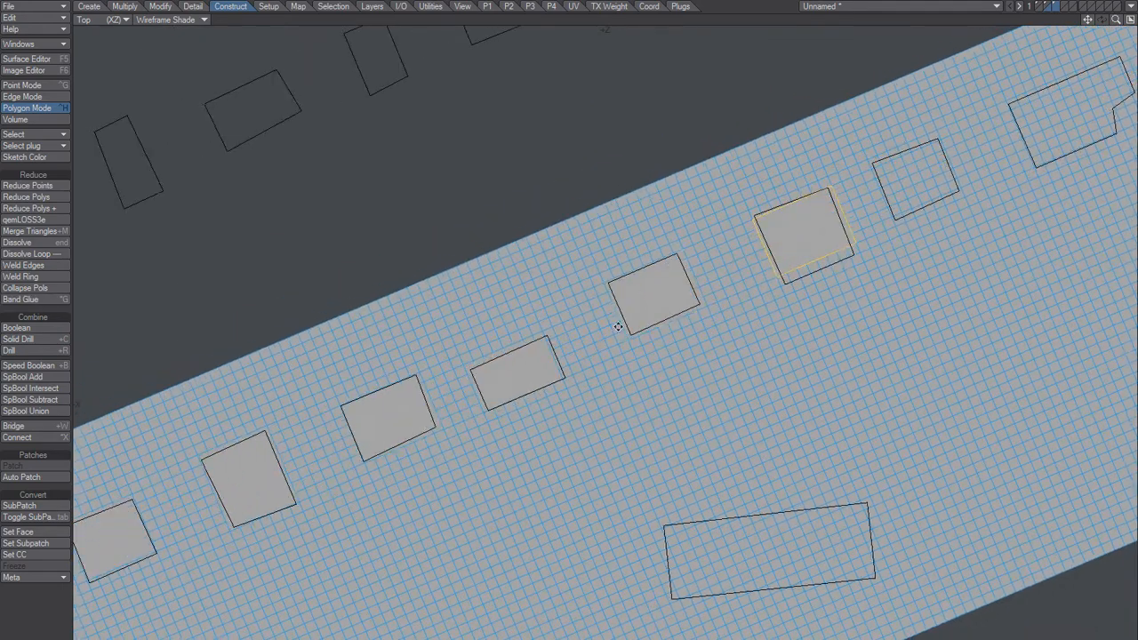
mouse_move(617, 323)
mouse_down()
mouse_move(501, 376)
mouse_move(394, 406)
mouse_move(240, 494)
mouse_move(315, 465)
mouse_up()
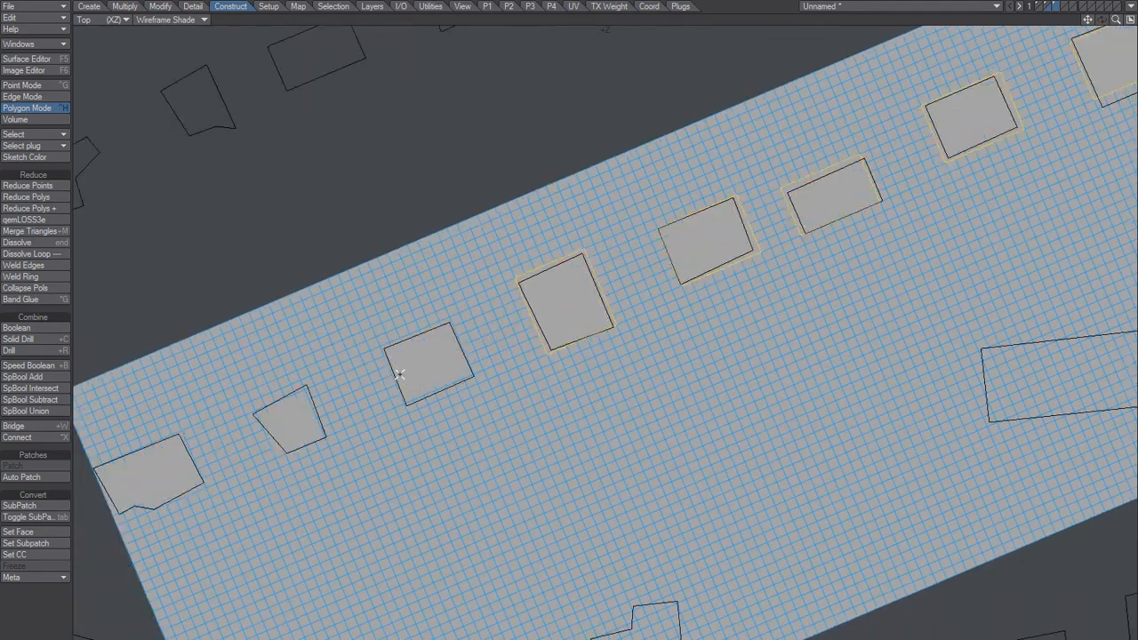
drag(399, 376, 165, 470)
alt+drag(442, 411, 513, 406)
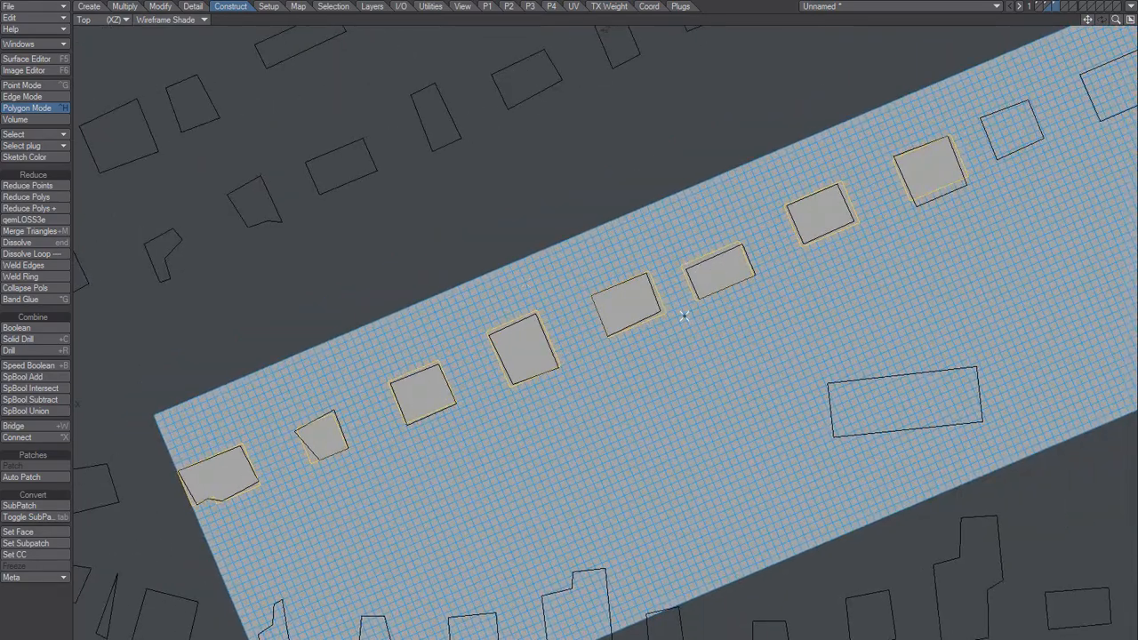
alt+drag(706, 333, 646, 370)
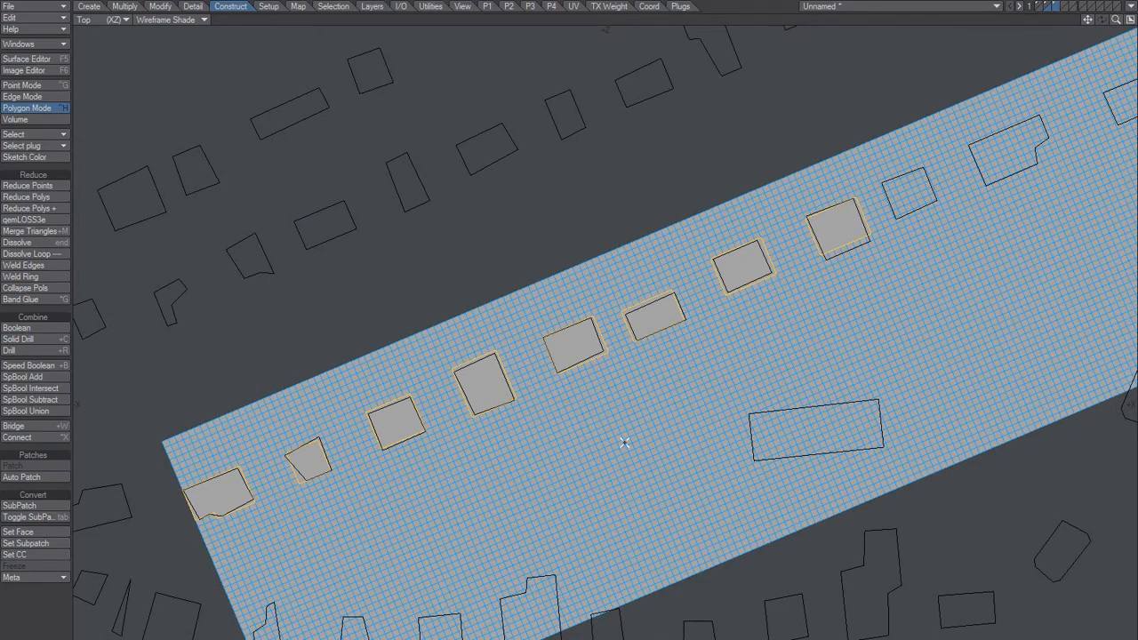
key(shift+apostrophe)
key(Delete)
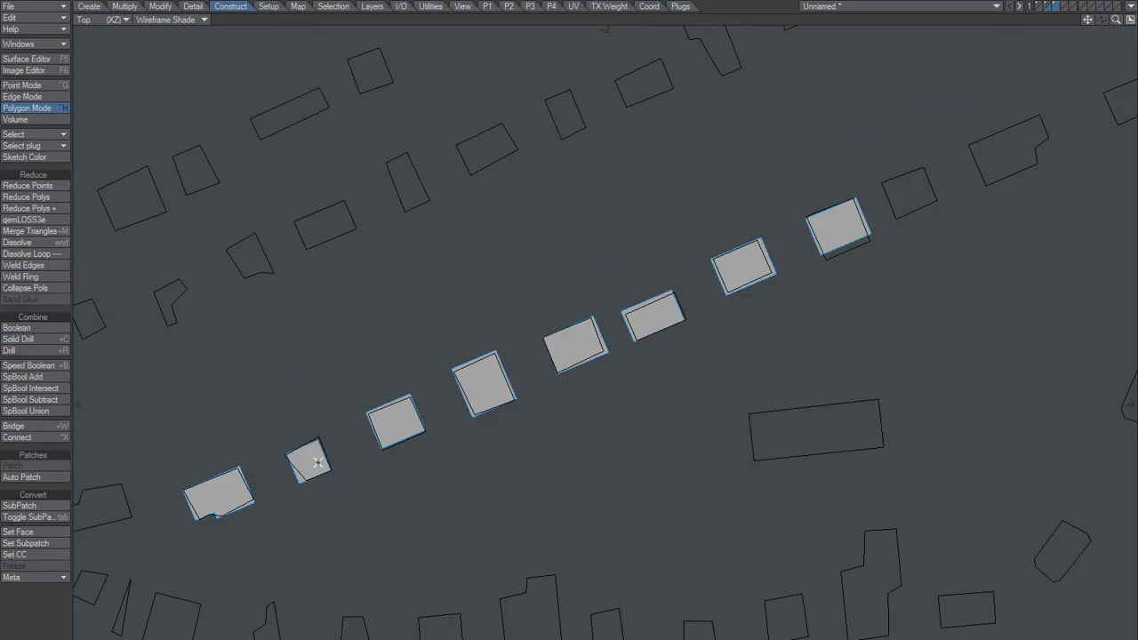
Step: Swap the foreground and background layers and delete the original outlines of the first seven buildings in the rebuilt row
alt+drag(318, 469, 516, 338)
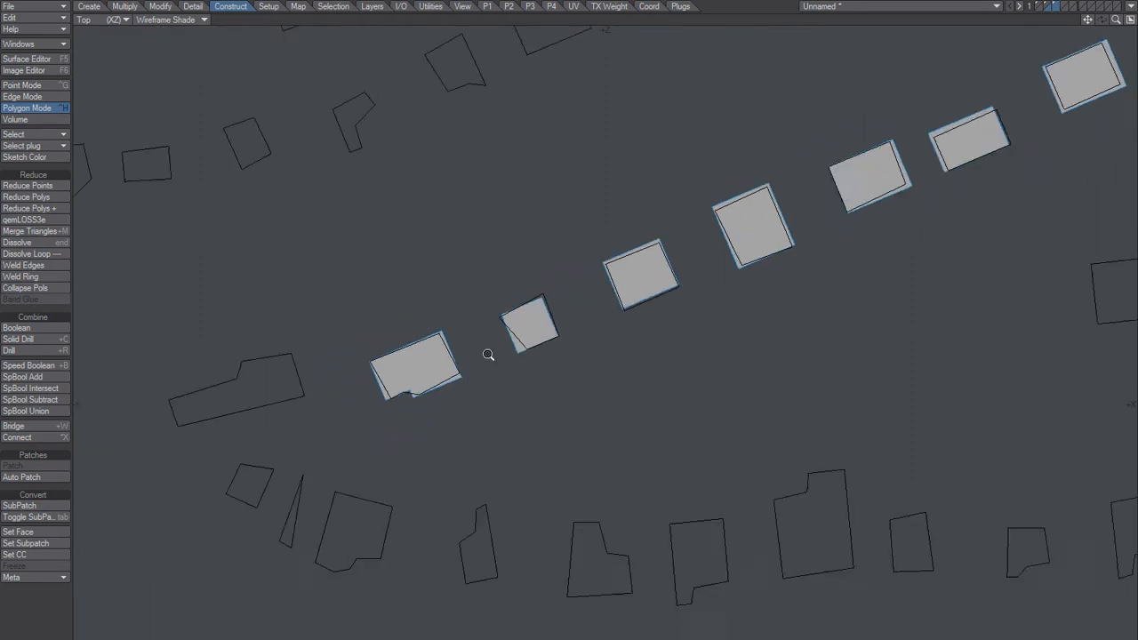
key(apostrophe)
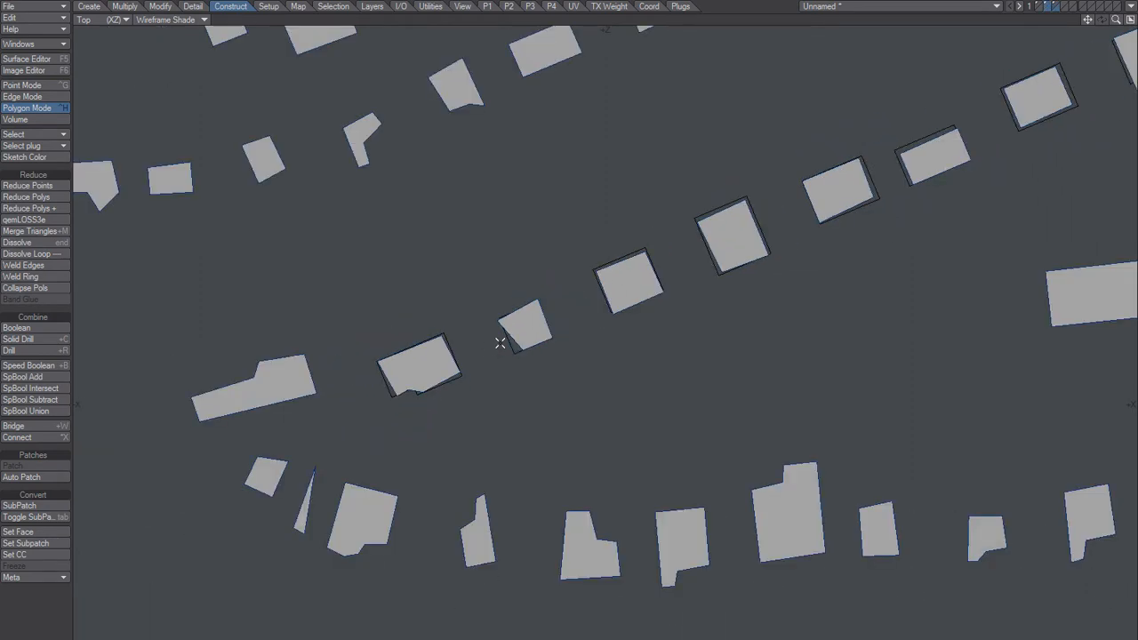
click(1041, 78)
mouse_move(931, 165)
mouse_down()
mouse_move(978, 134)
mouse_move(514, 323)
mouse_move(434, 414)
mouse_up()
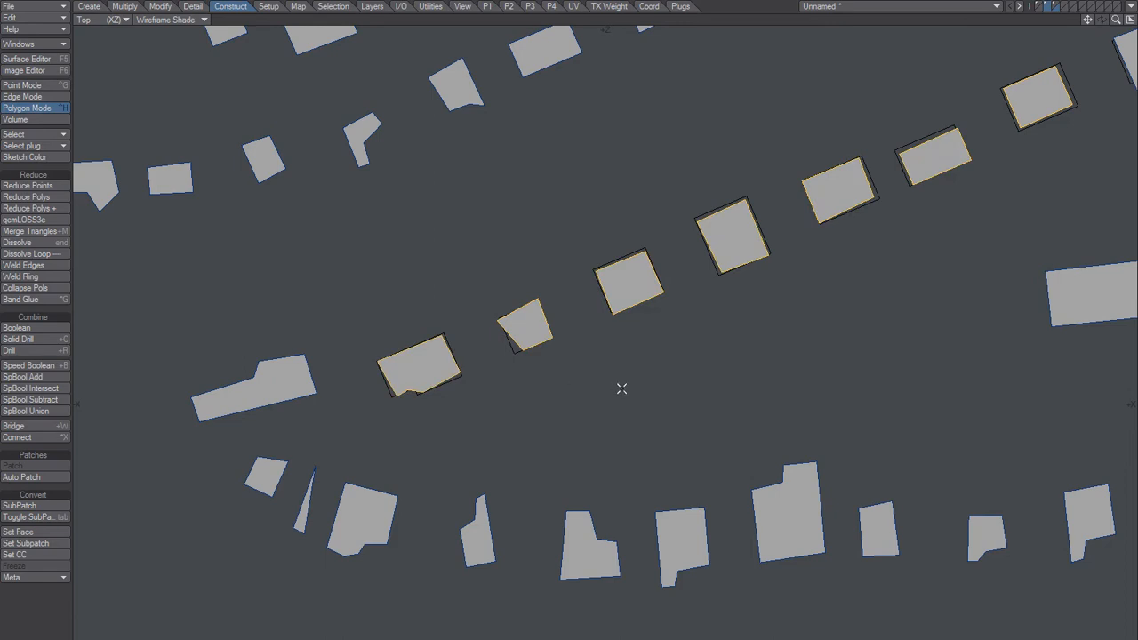
key(Delete)
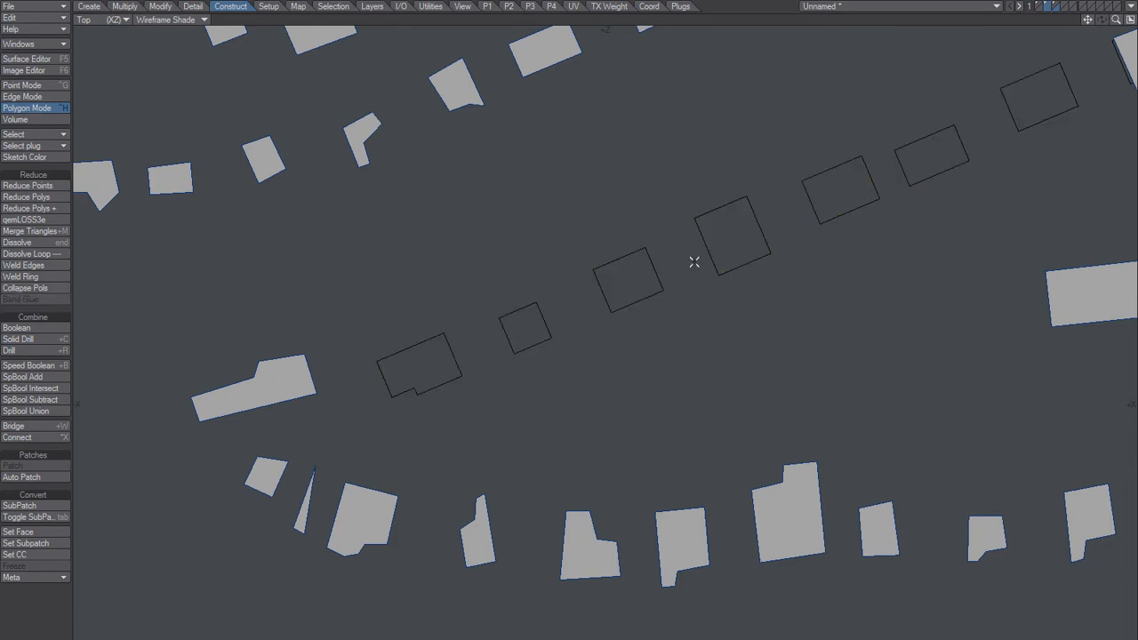
Step: Cut the rebuilt footprints from the grid layer and paste them into the layer with the original building outlines
key(quotedbl)
key(Delete)
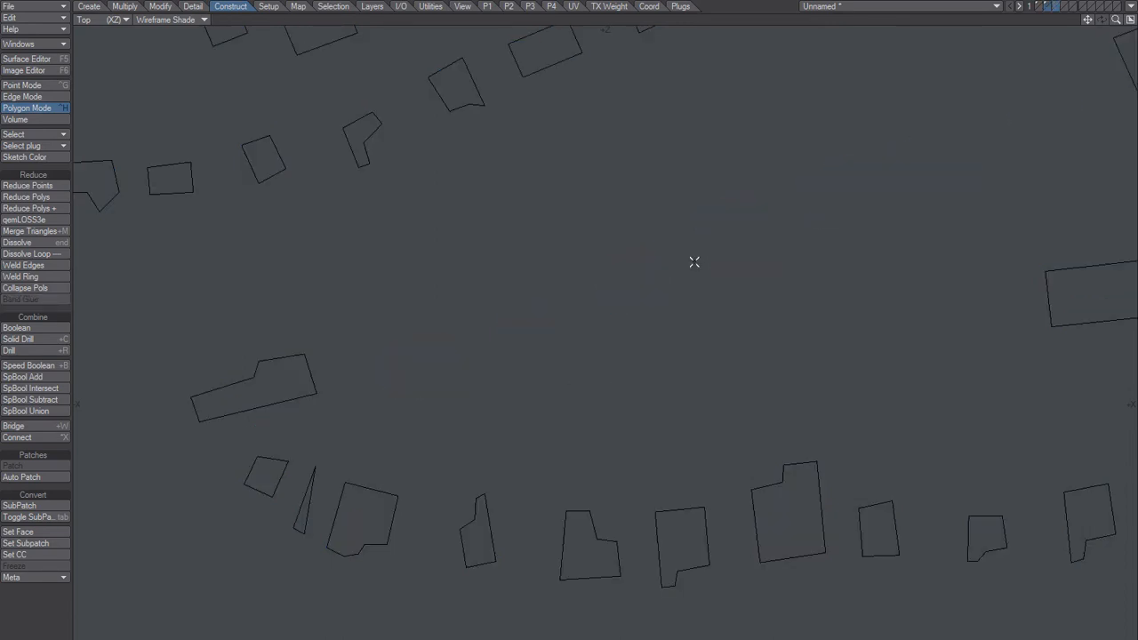
key(quotedbl)
key(u)
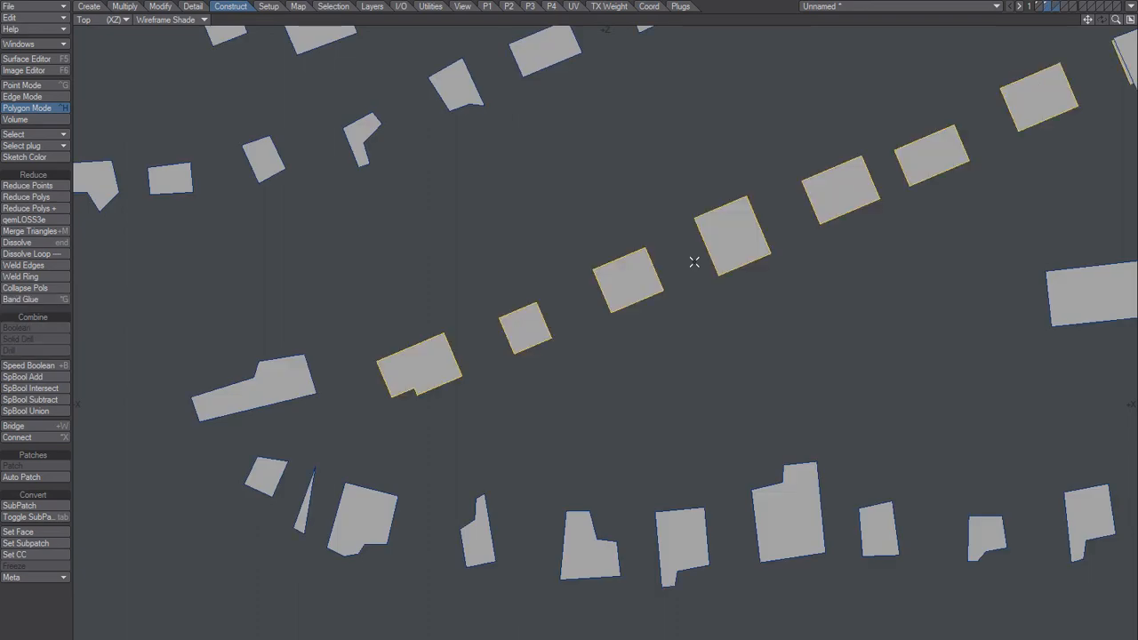
Step: Select the leftover original outline overlapping the eighth rebuilt footprint and delete it
scroll(699, 317, down, 1)
scroll(656, 334, down, 4)
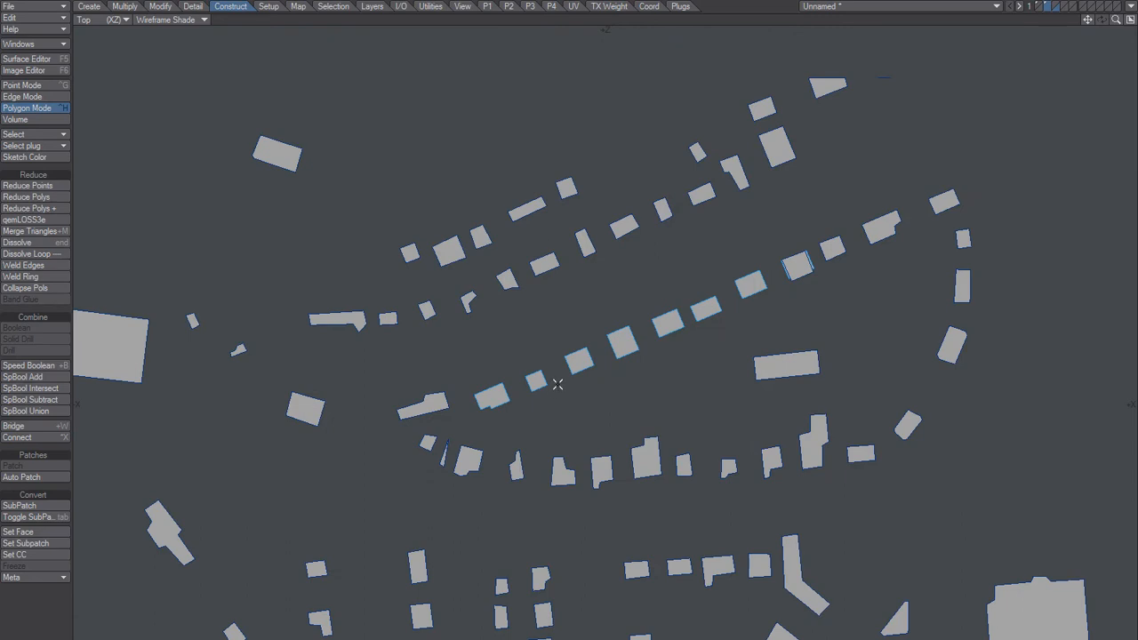
scroll(794, 278, up, 3)
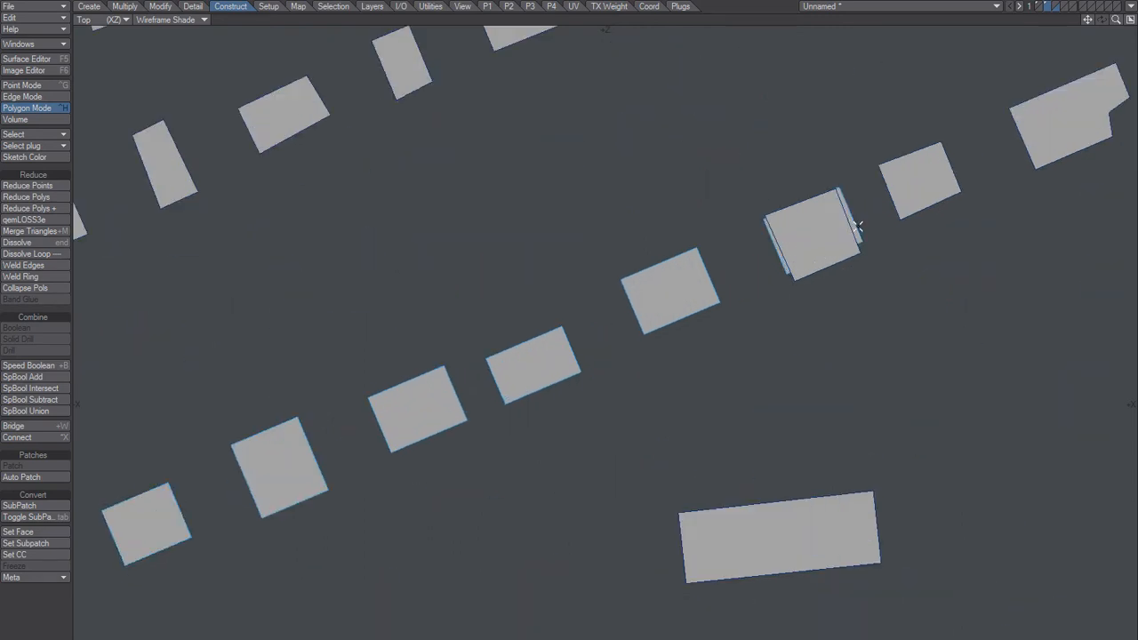
click(810, 264)
click(769, 275)
click(810, 270)
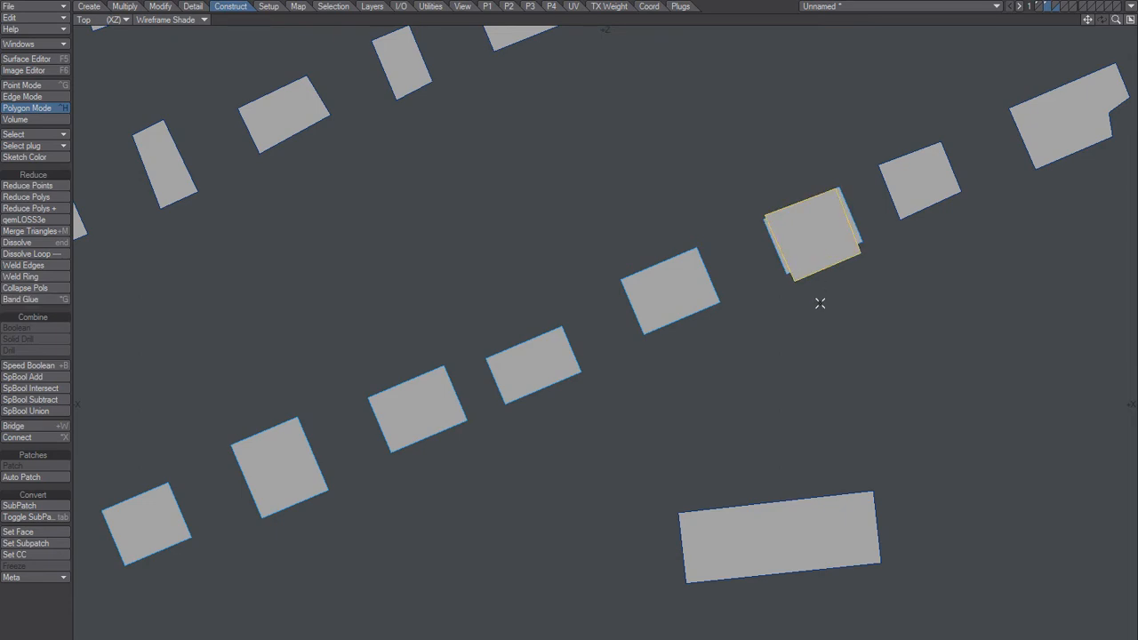
key(Delete)
Step: Set the sketch color of all building footprints to Black
click(40, 157)
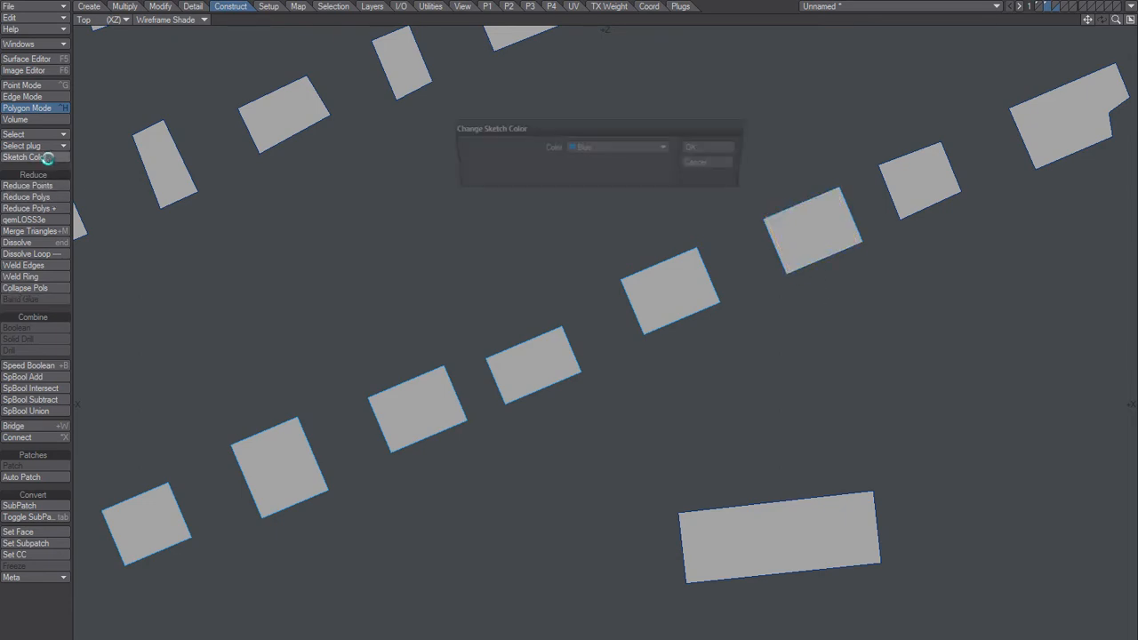
click(622, 147)
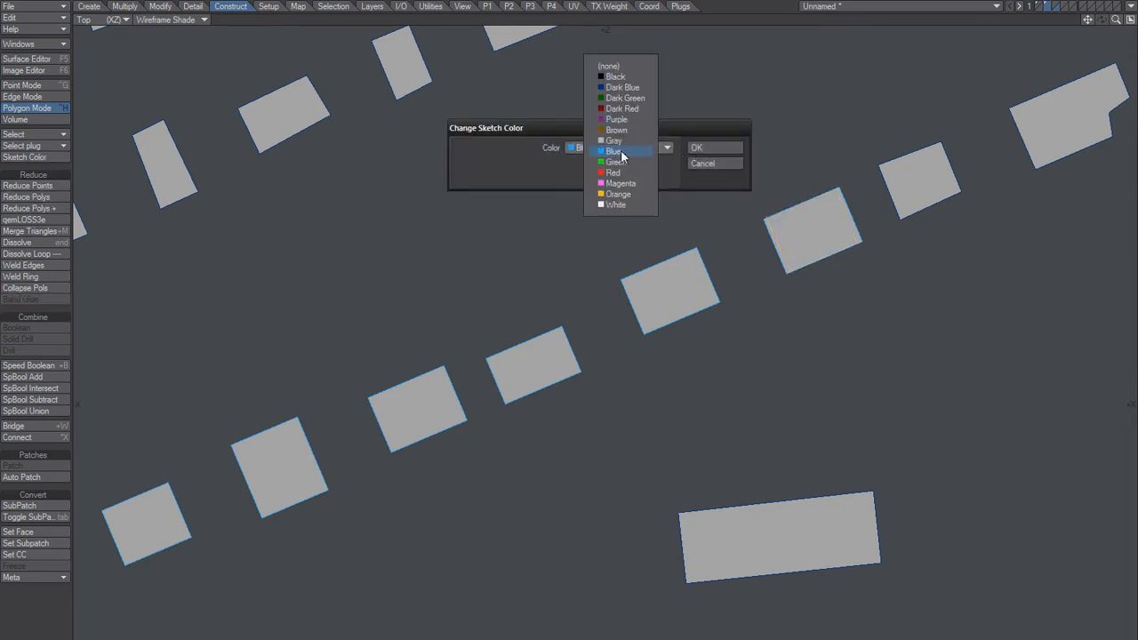
click(626, 88)
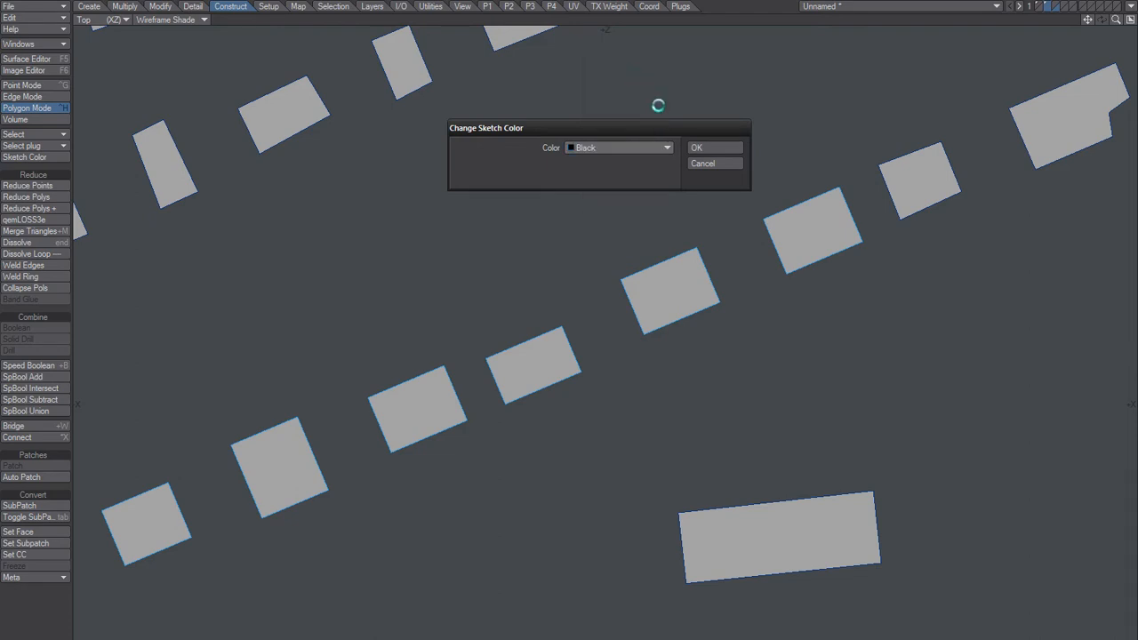
click(703, 148)
Step: With the Snap Drag tool, move the inner-corner point and the two upper points of the L-shaped building to square its wider part
scroll(463, 364, down, 2)
scroll(437, 381, down, 2)
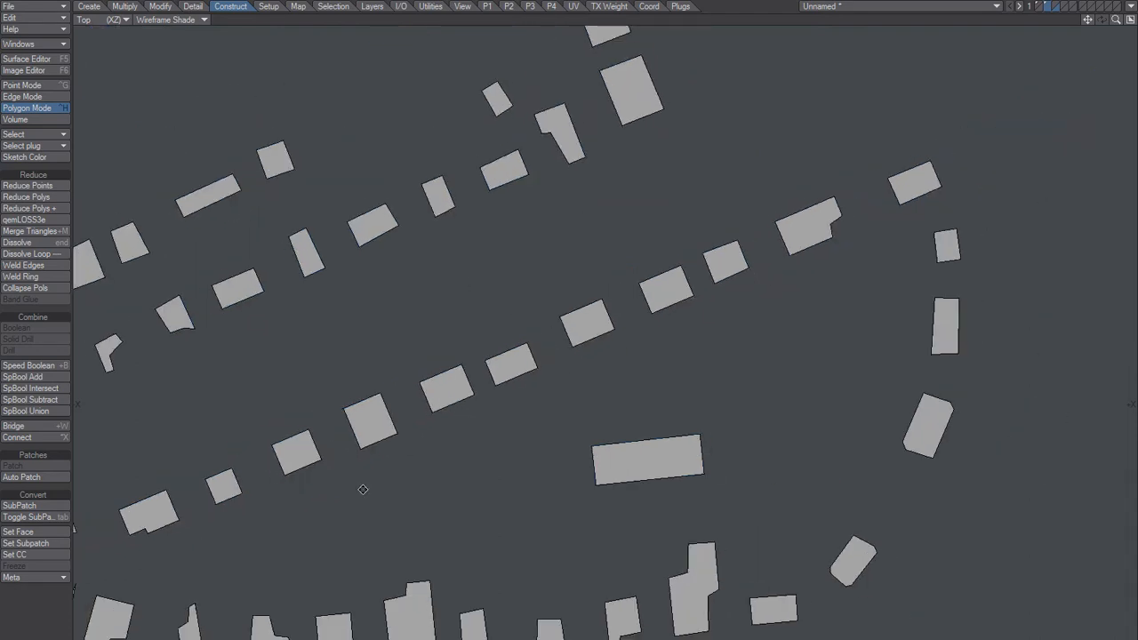
middle_drag(364, 490, 501, 392)
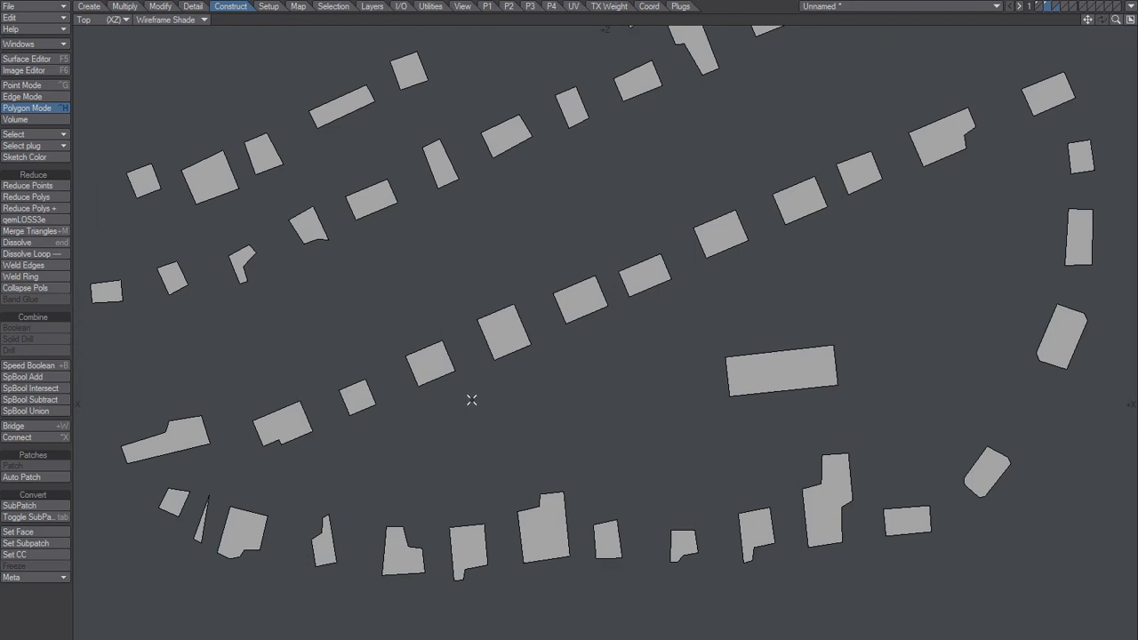
alt+drag(302, 431, 480, 375)
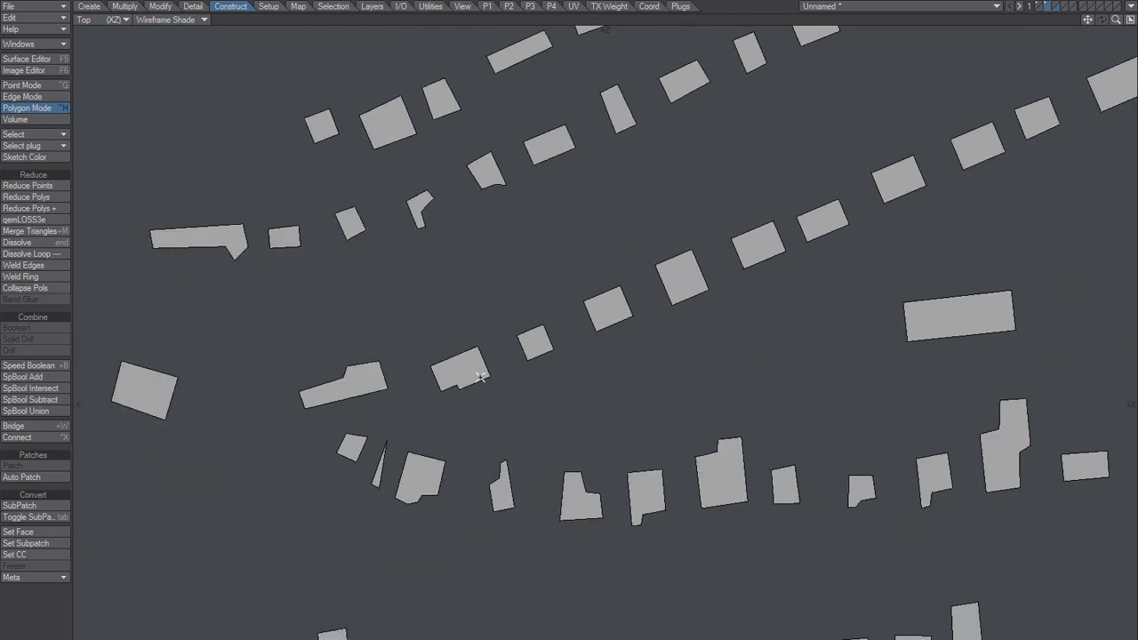
scroll(382, 477, up, 2)
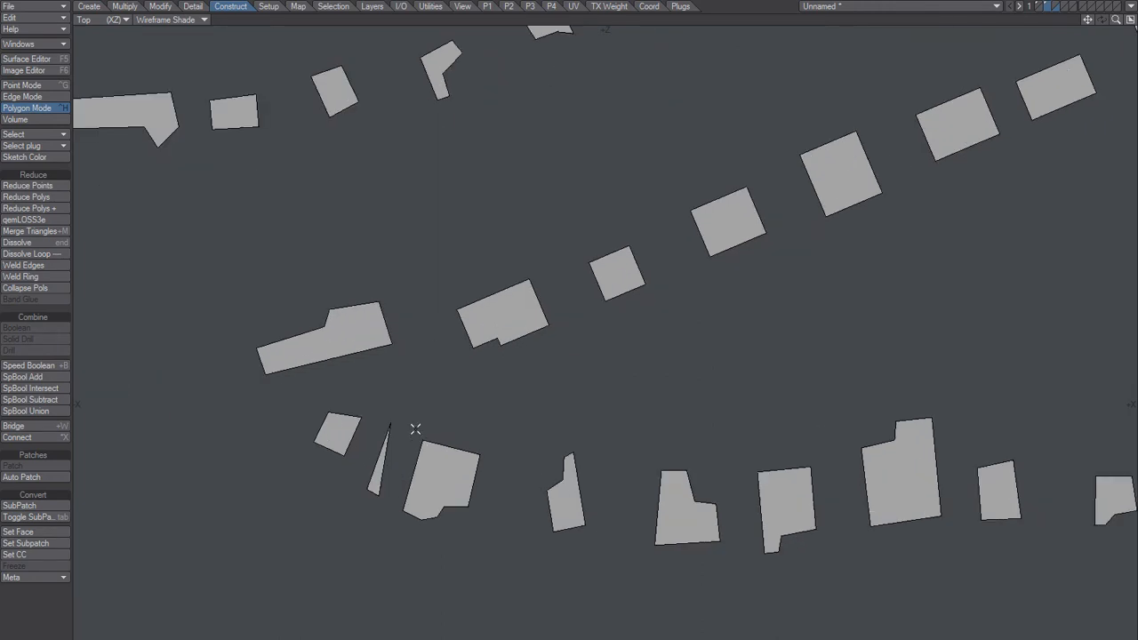
scroll(303, 350, up, 2)
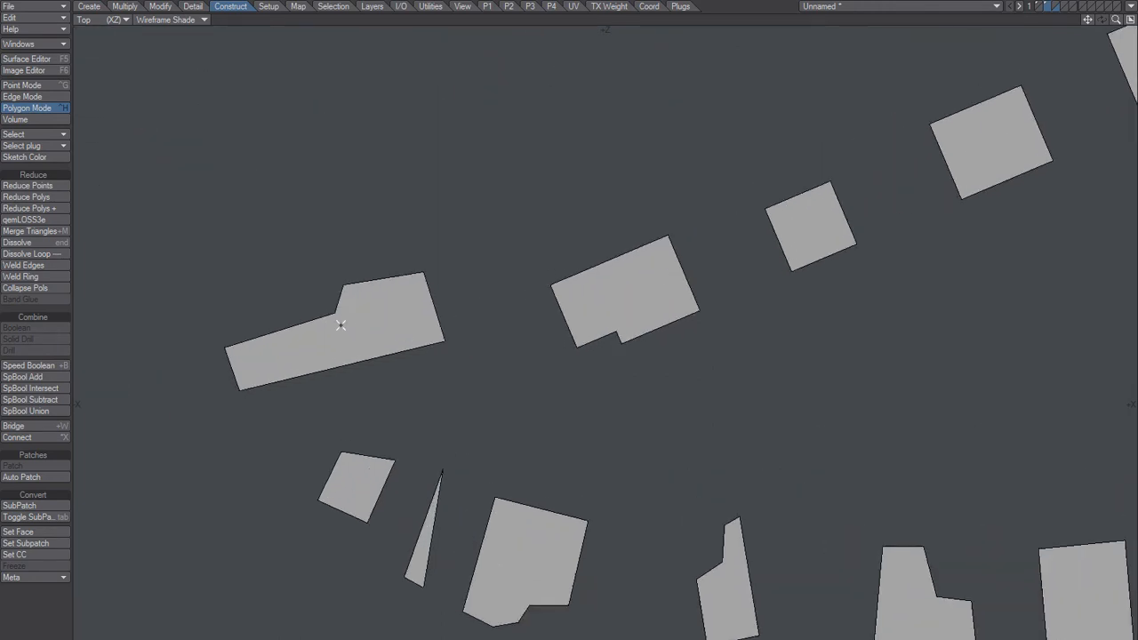
key(n)
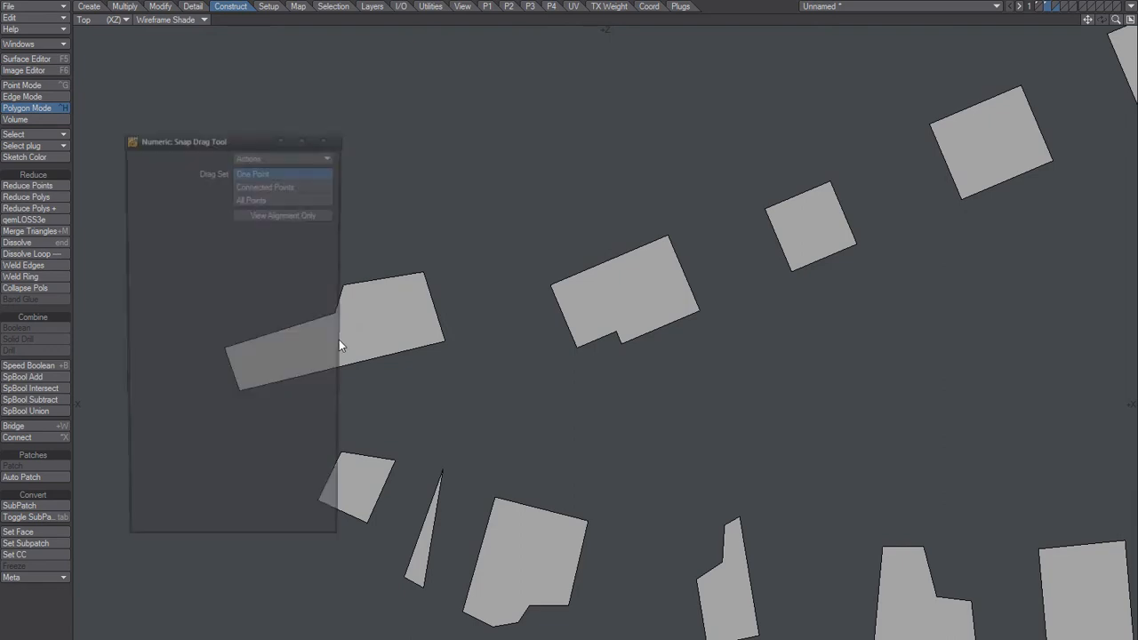
click(329, 137)
scroll(308, 305, up, 2)
drag(352, 323, 371, 317)
drag(361, 275, 361, 278)
drag(483, 257, 494, 255)
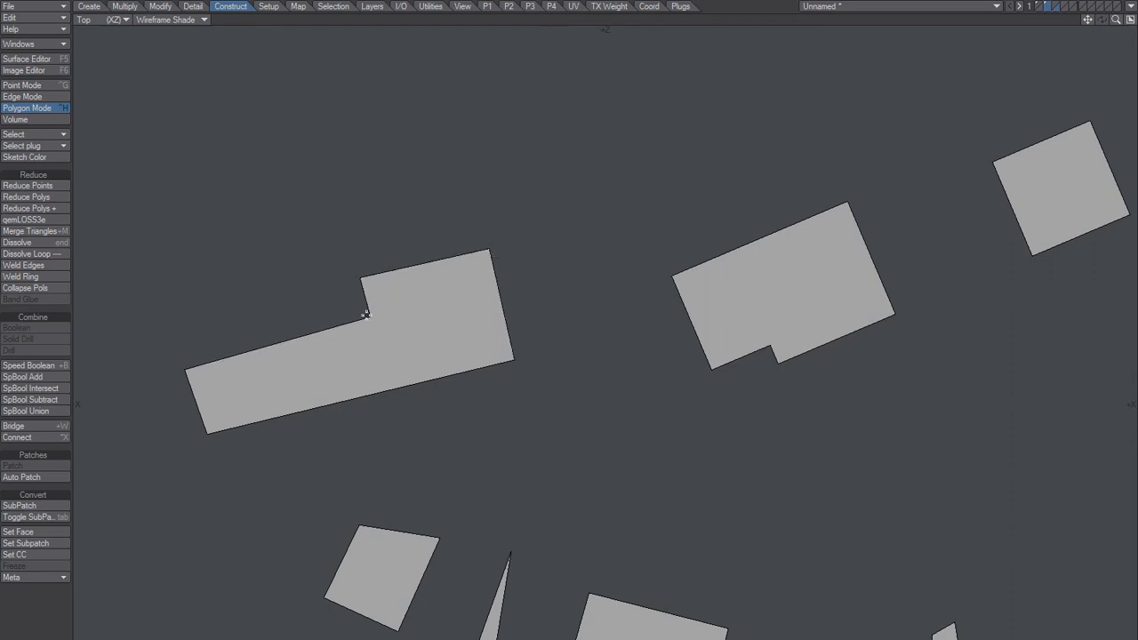
drag(367, 319, 367, 321)
Step: Drag the upper-right corner point of the small four-sided building below the L-shaped one inward to make it rectangular
alt+drag(402, 497, 405, 345)
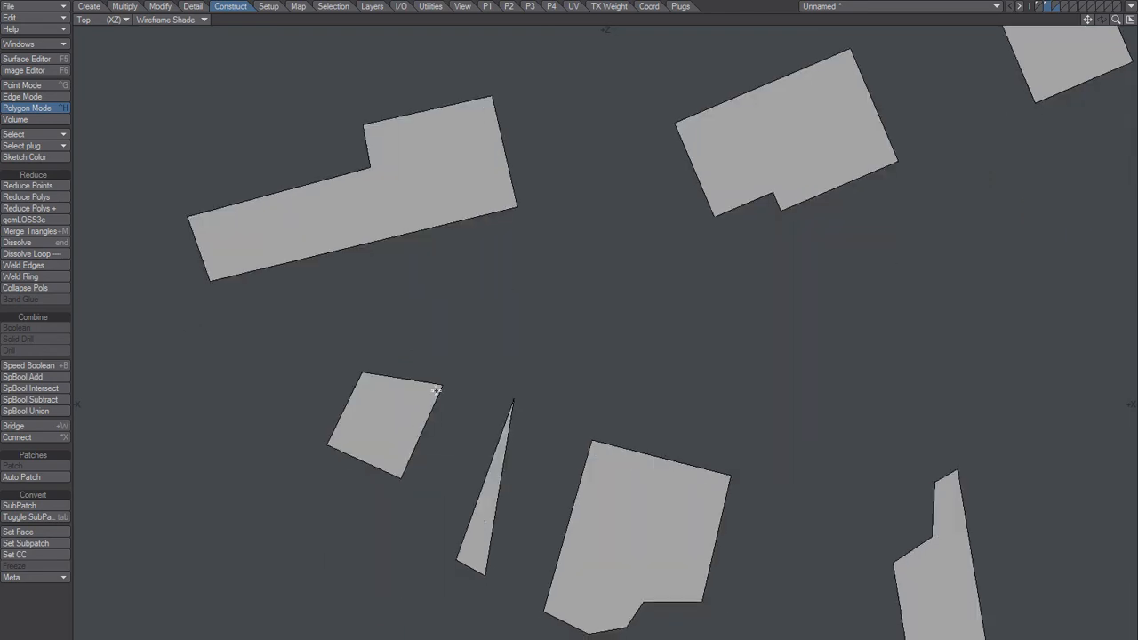
drag(442, 385, 435, 403)
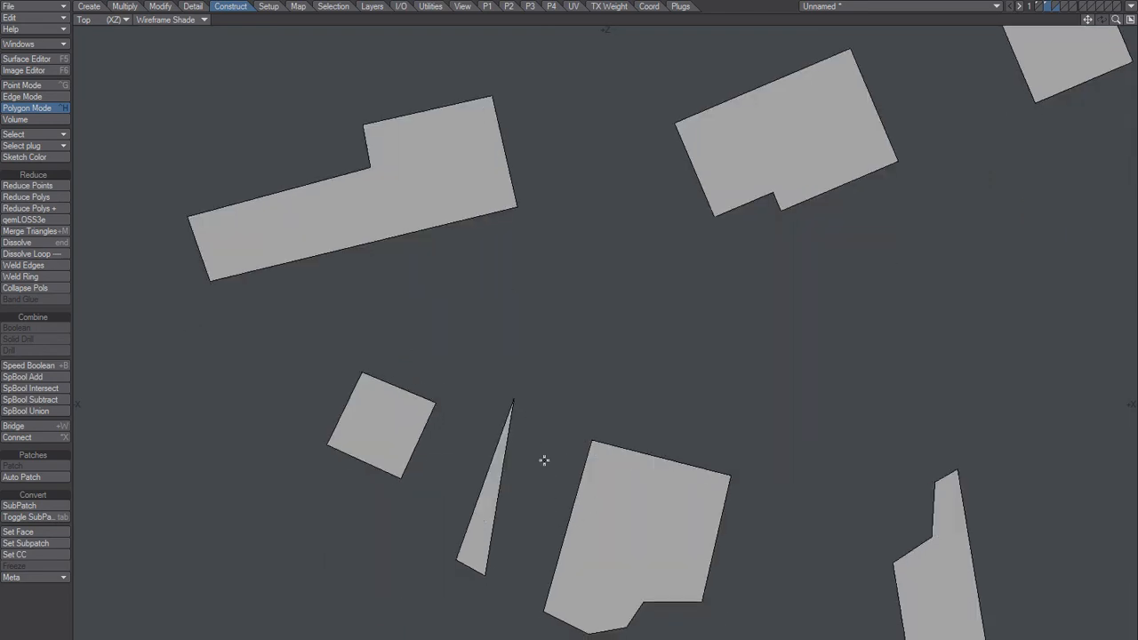
Step: Look over the footprints around the L-shaped building and along the row of irregular houses to its right for remaining irregular outlines
scroll(594, 449, down, 1)
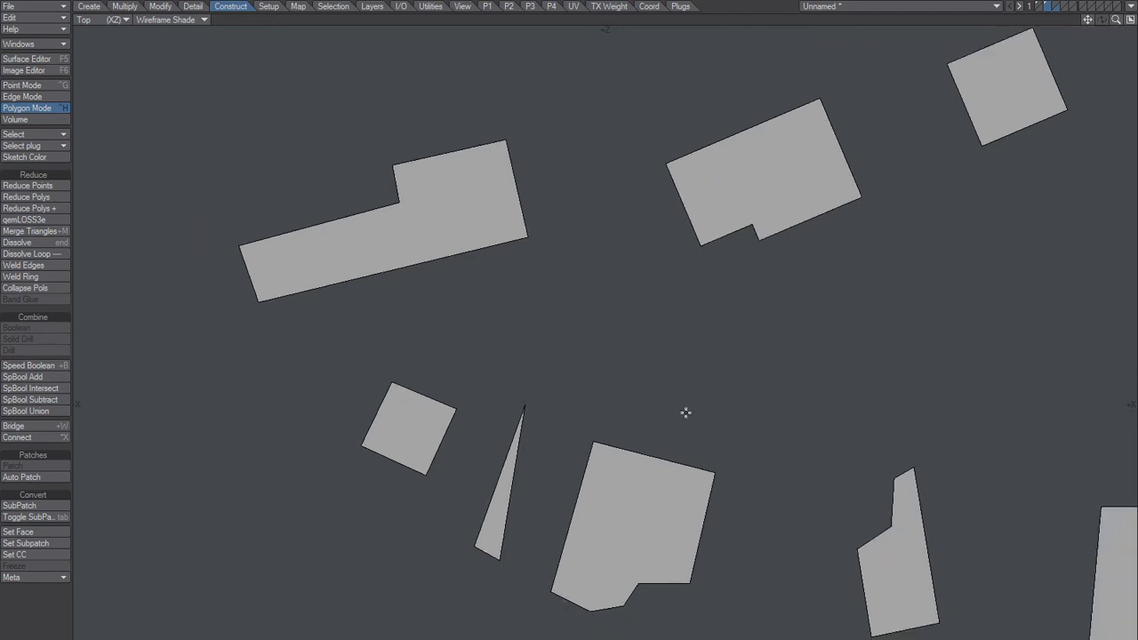
alt+drag(686, 412, 630, 284)
scroll(540, 480, down, 4)
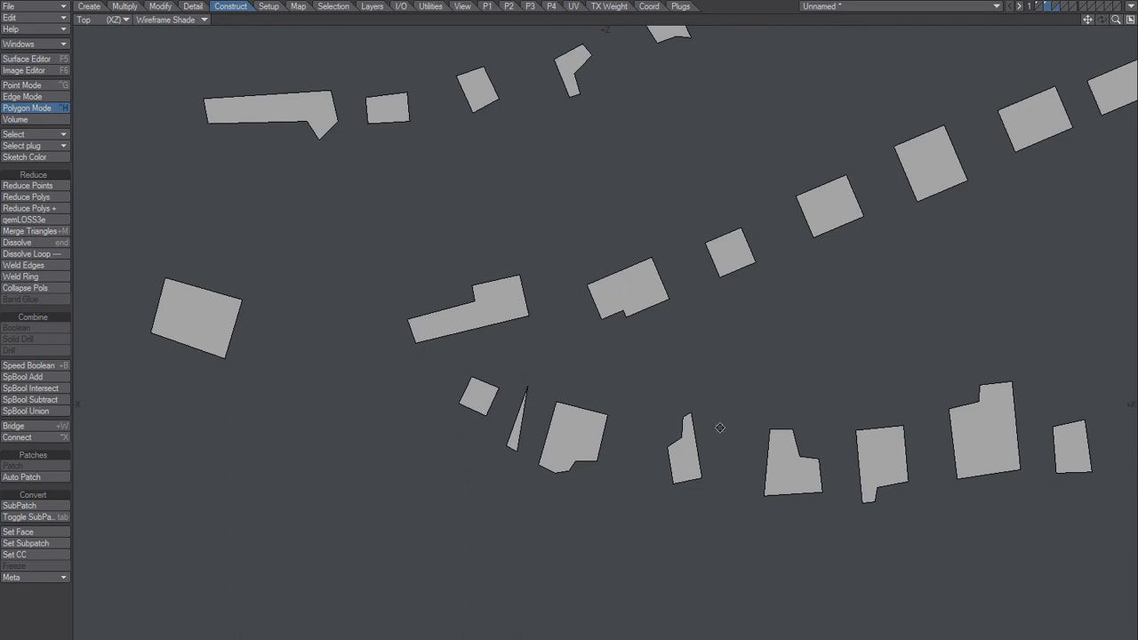
scroll(738, 421, up, 1)
scroll(739, 421, down, 4)
alt+drag(739, 405, 514, 382)
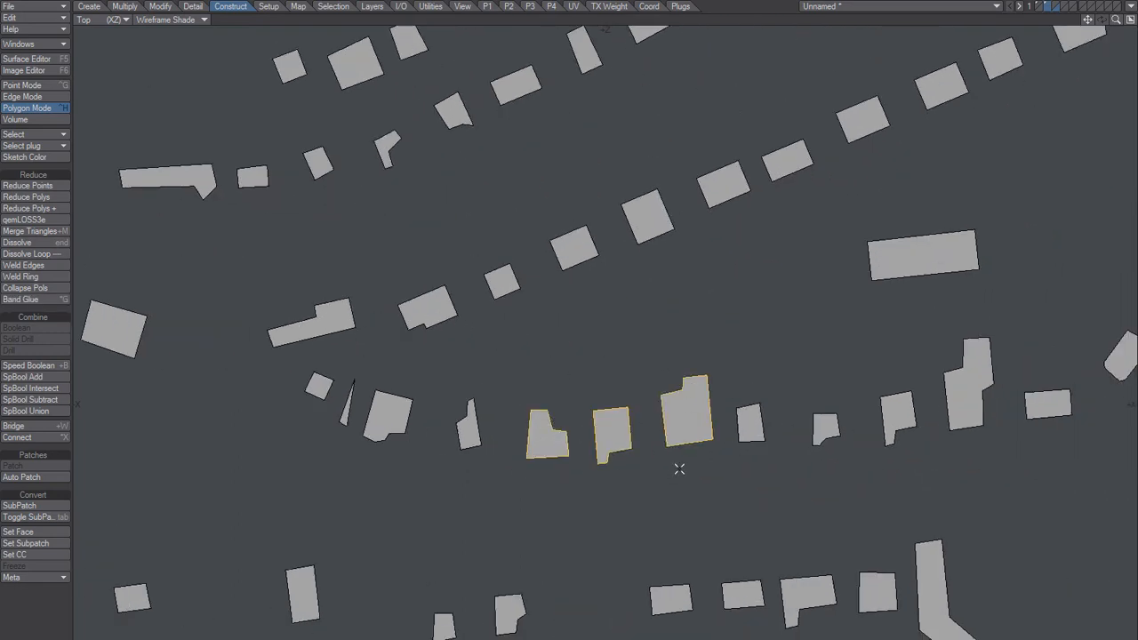
scroll(702, 411, up, 3)
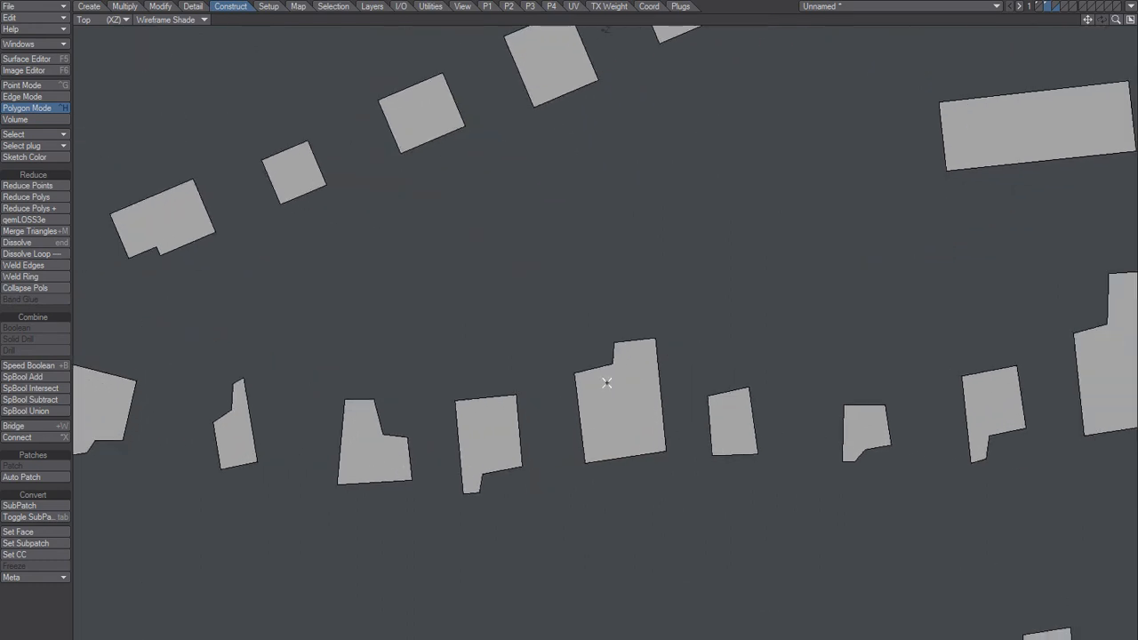
alt+drag(630, 371, 576, 380)
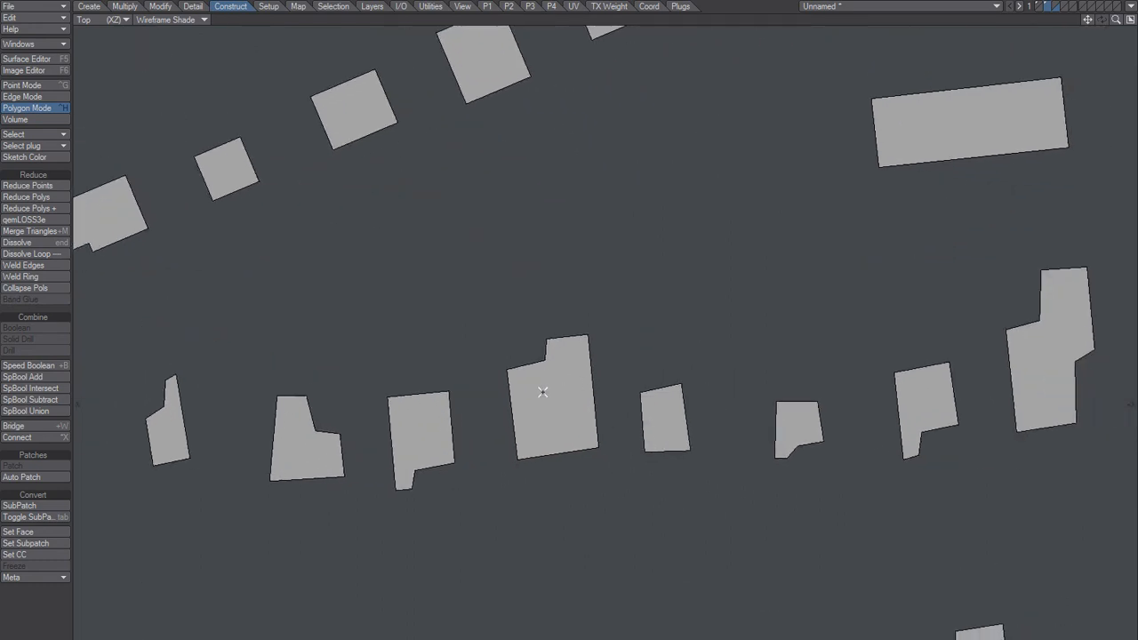
scroll(582, 389, down, 2)
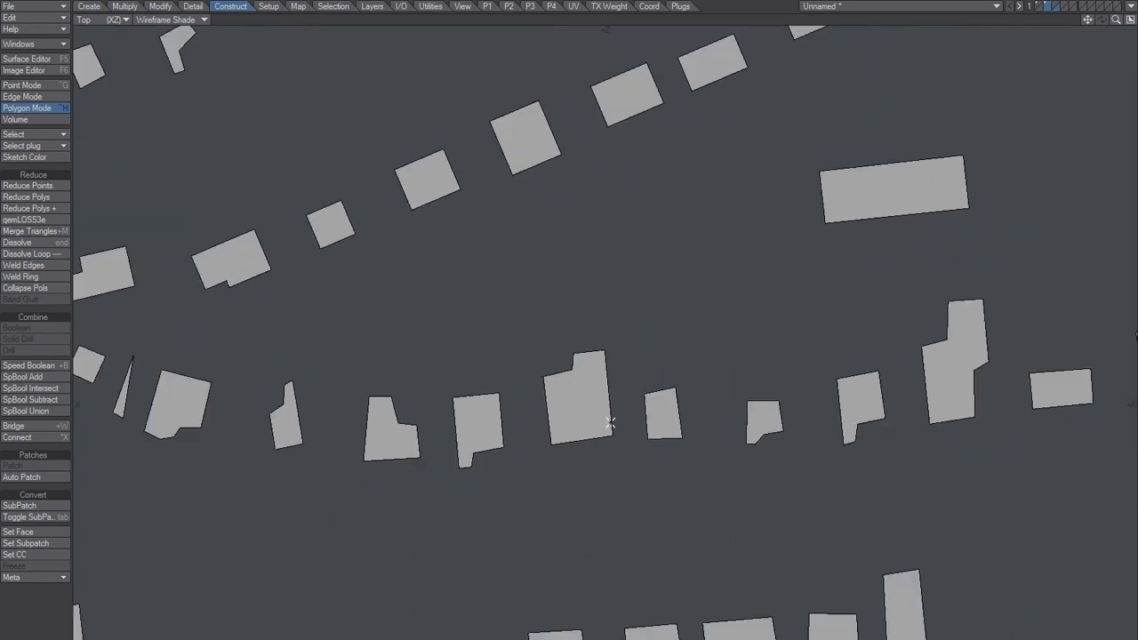
alt+drag(675, 376, 600, 444)
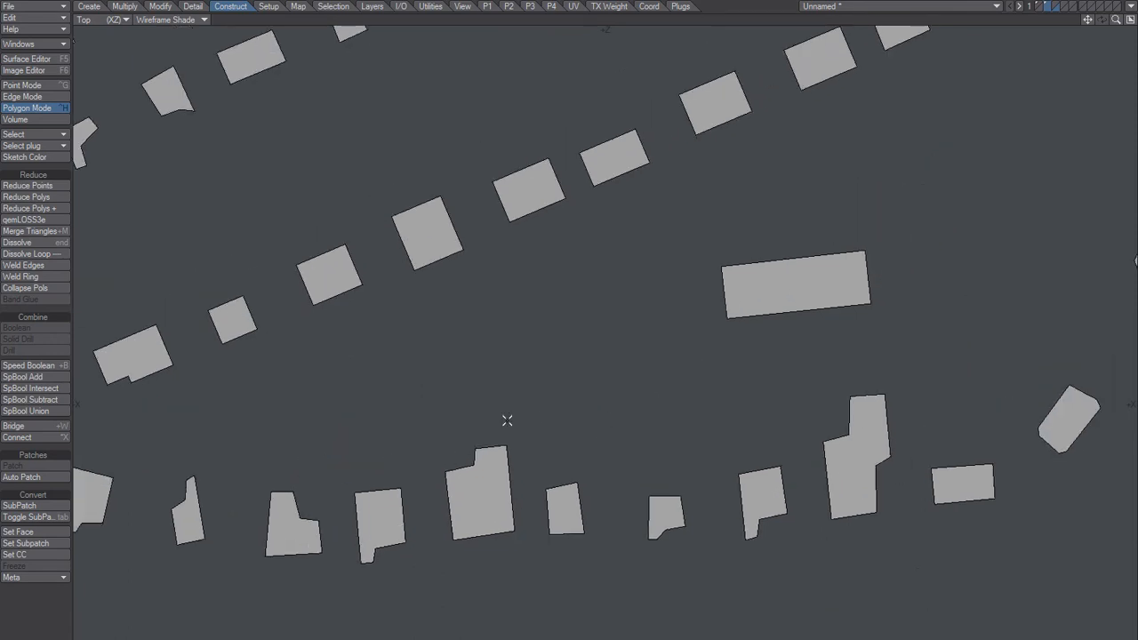
Step: Paste all the building footprints into the empty layer 4
key(x)
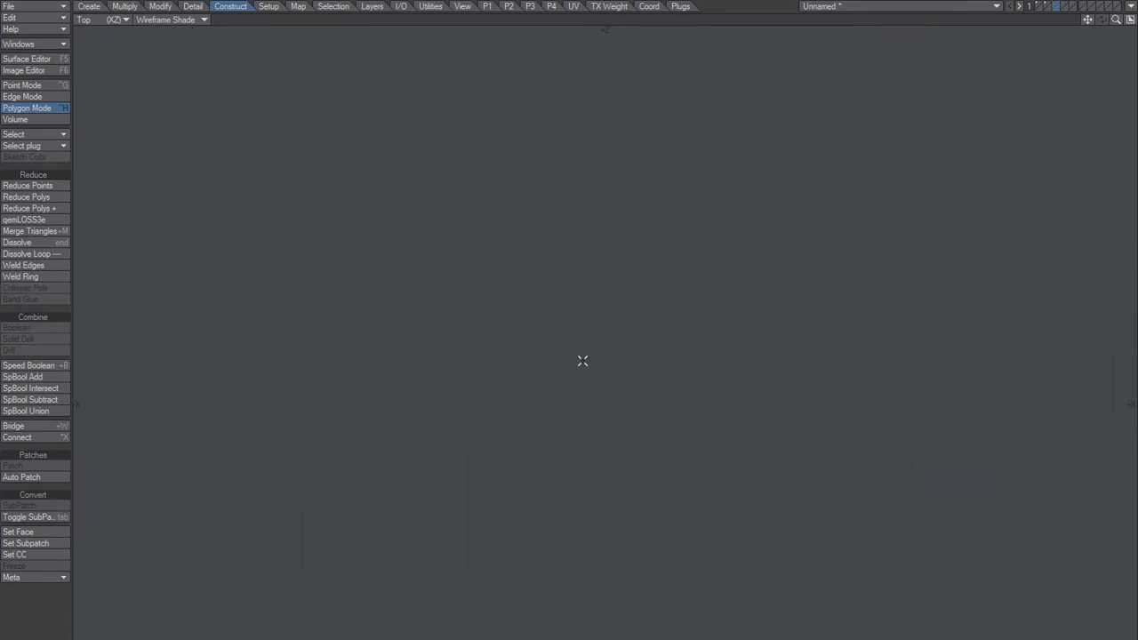
key(4)
key(v)
alt+drag(717, 422, 579, 443)
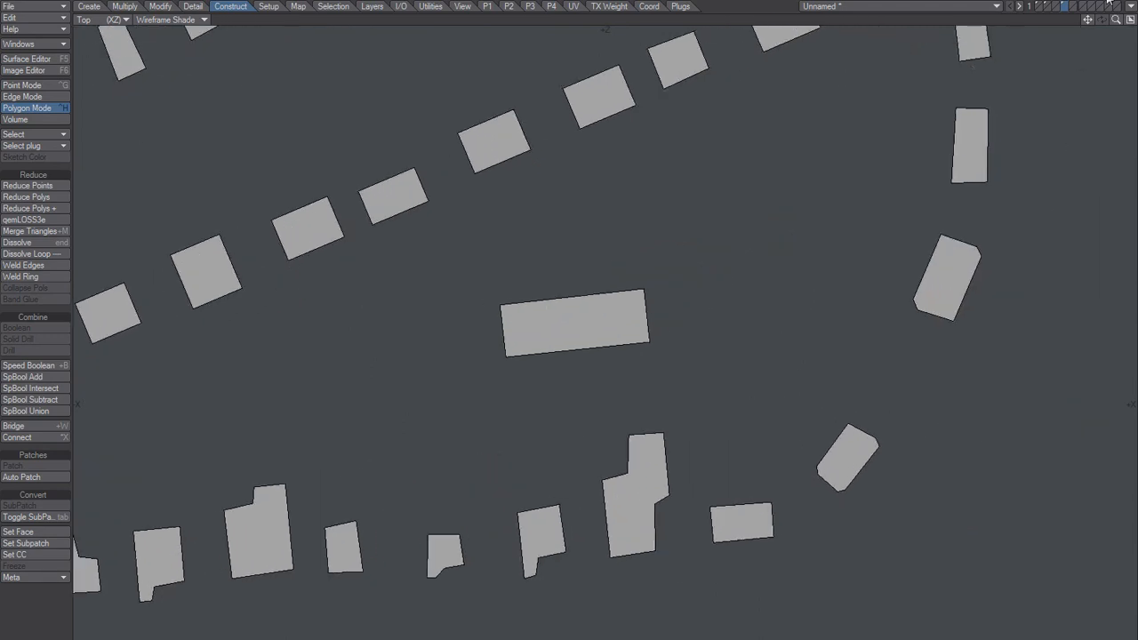
Step: Show the four-view layout and try to extrude all footprints upward into building blocks
click(1131, 20)
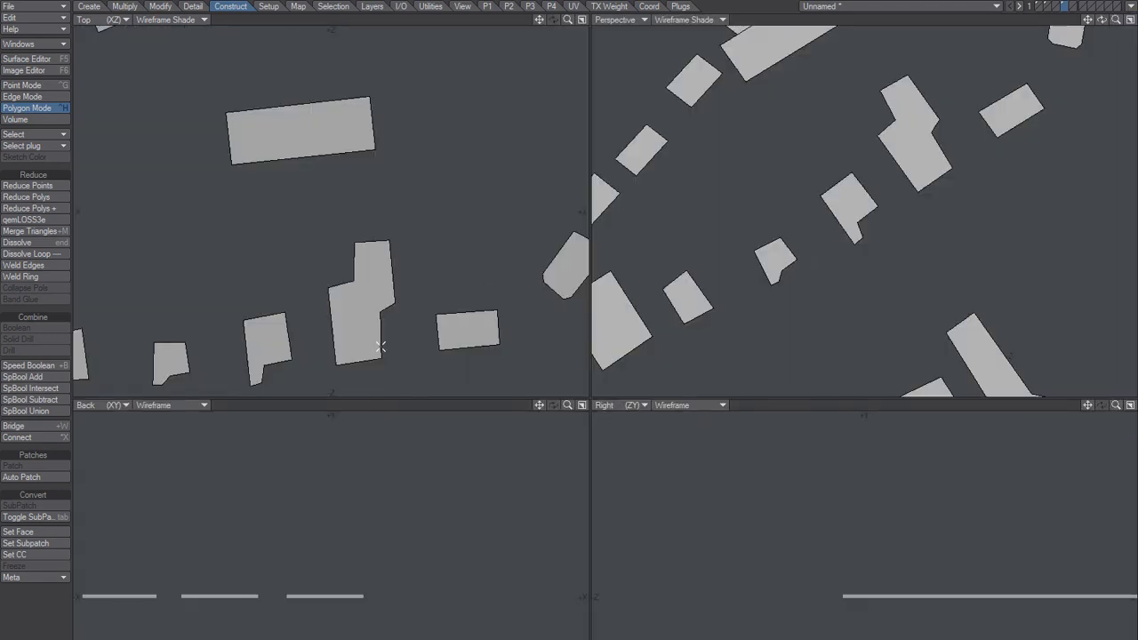
key(shift+e)
drag(335, 589, 361, 519)
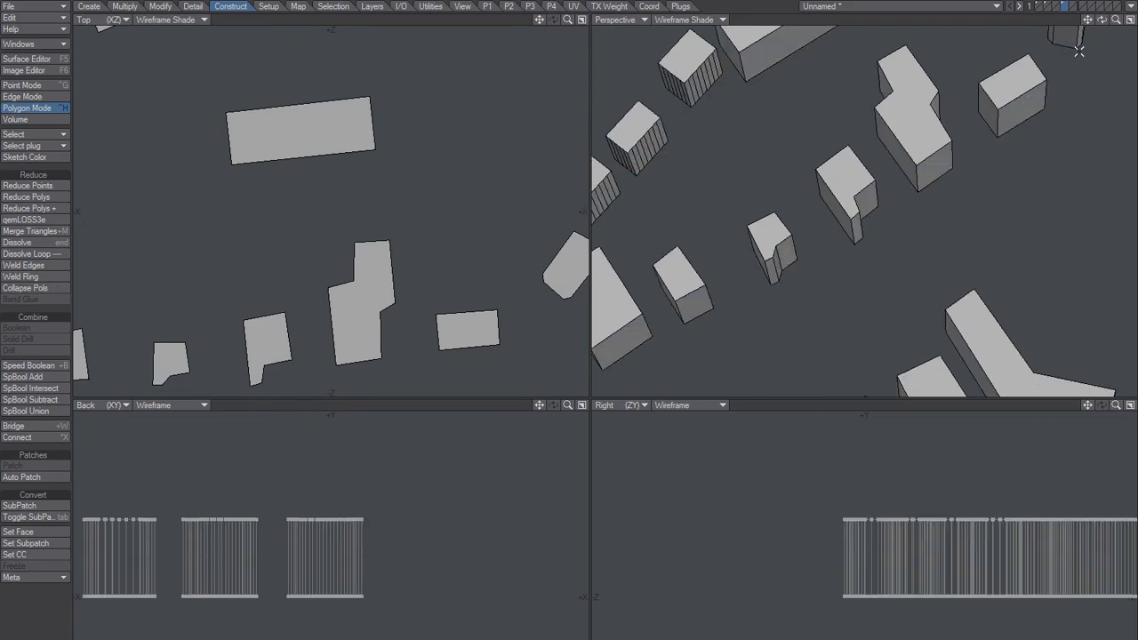
Step: Examine the extruded town in a full-size perspective view, closing in on the narrow blocks at its centre
click(1130, 20)
key(a)
mouse_move(557, 490)
alt+mouse_down()
mouse_move(623, 345)
mouse_move(836, 231)
alt+mouse_up()
drag(679, 267, 806, 300)
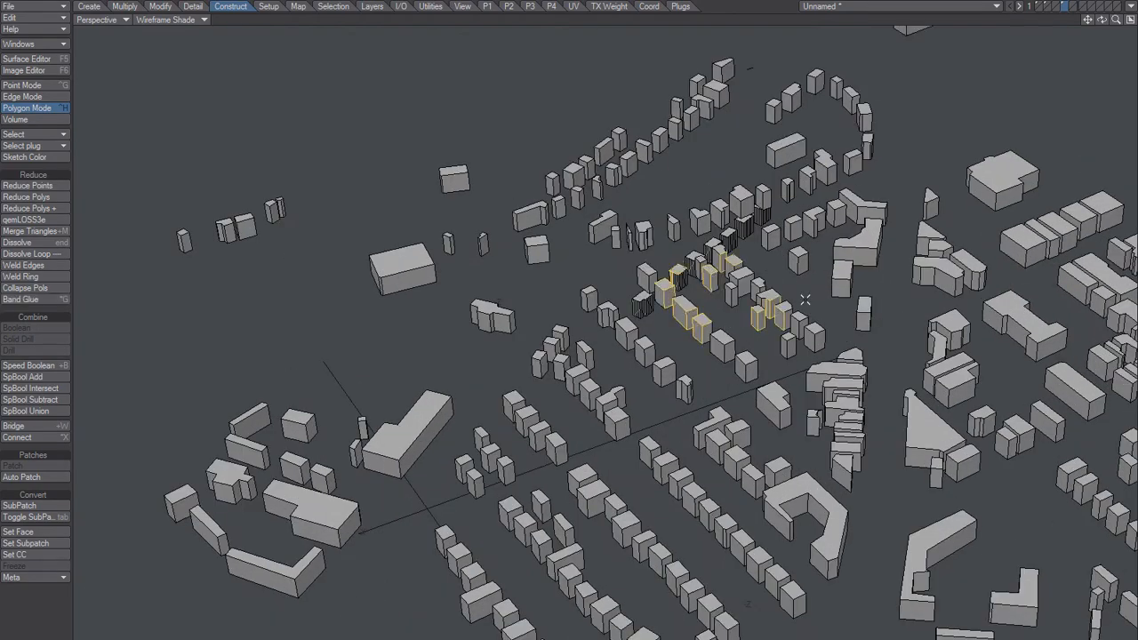
key(shift+a)
alt+drag(706, 402, 738, 300)
alt+drag(558, 411, 667, 426)
Step: Select the eight rebuilt footprints that lie at a different height from the other outlines
click(531, 417)
click(494, 514)
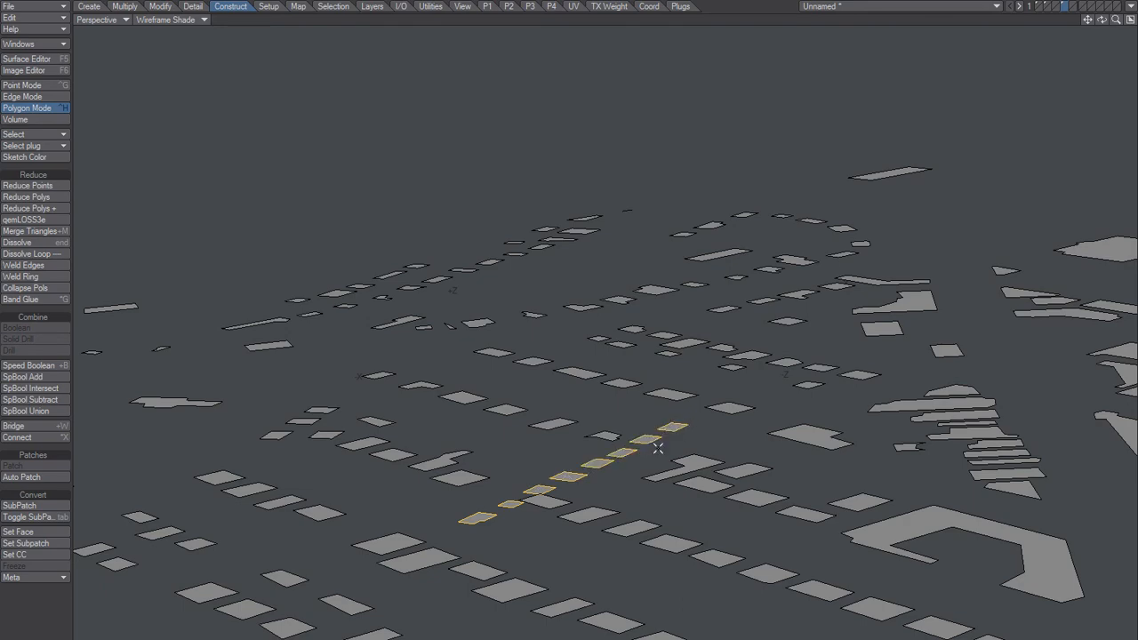
alt+drag(595, 501, 603, 484)
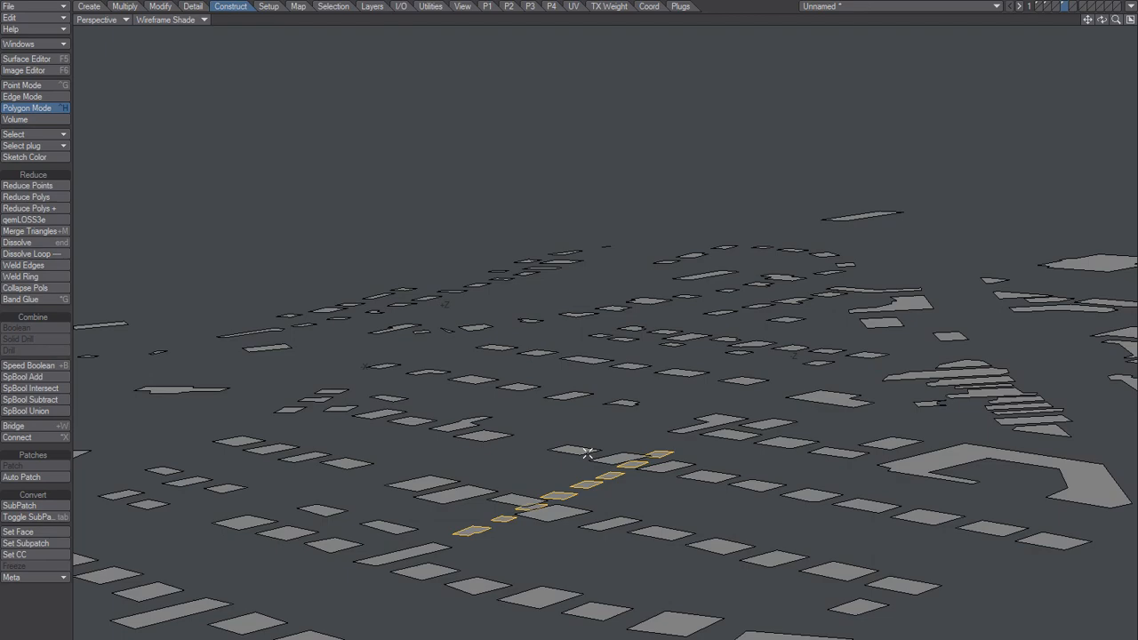
key(quotedbl)
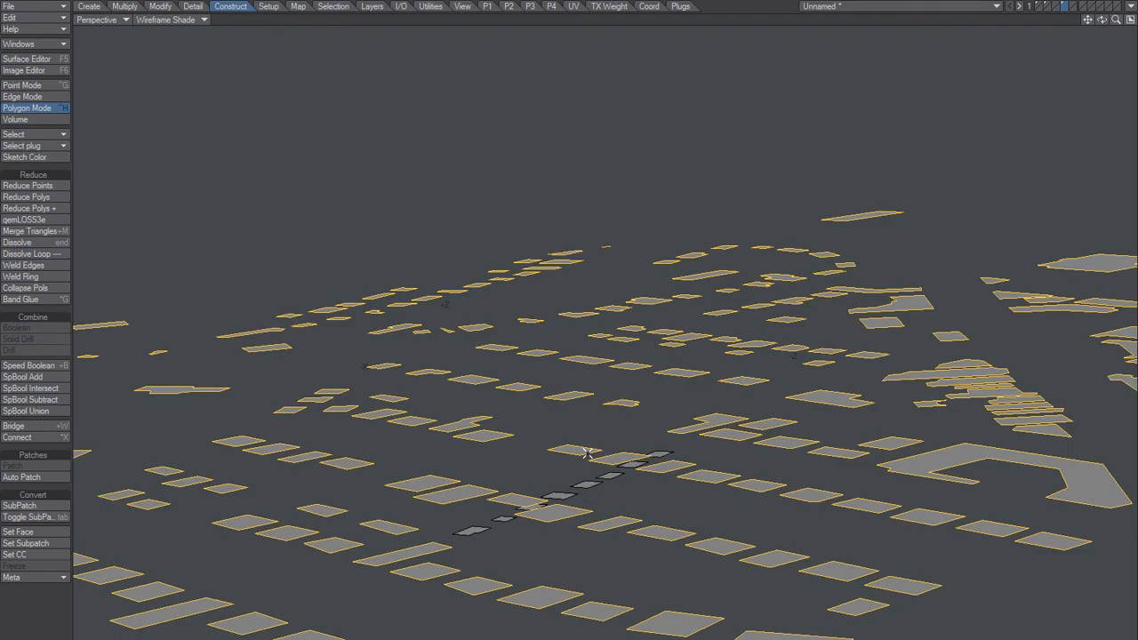
key(quotedbl)
Step: Set the Y position of all points of the eight rebuilt footprints to 0 m
key(i)
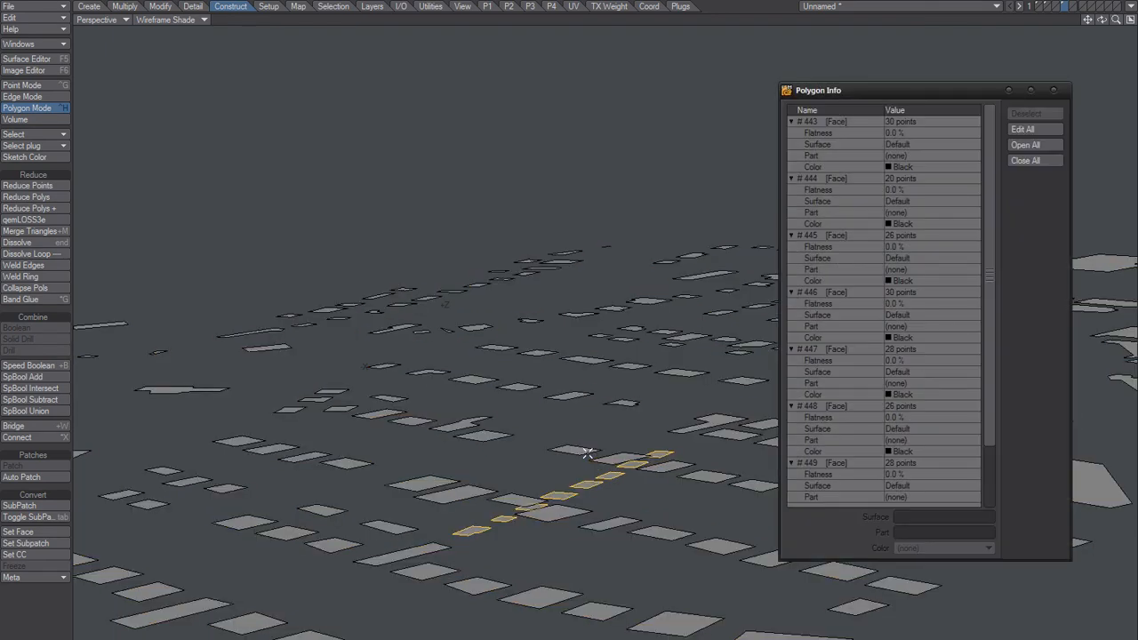
click(1028, 129)
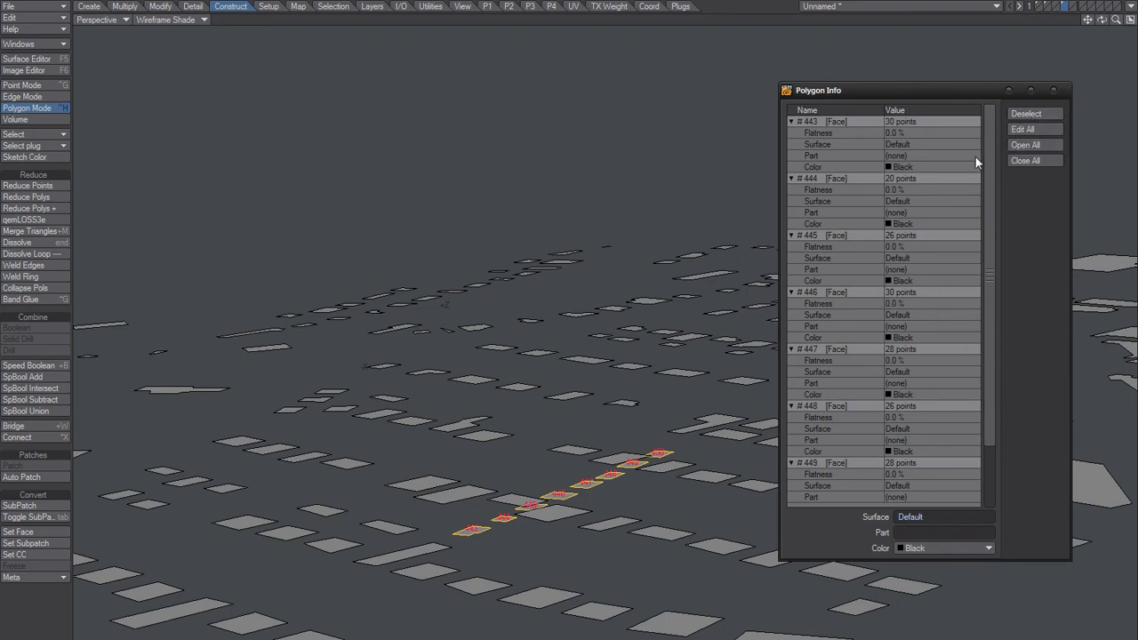
key(ctrl+g)
click(1024, 129)
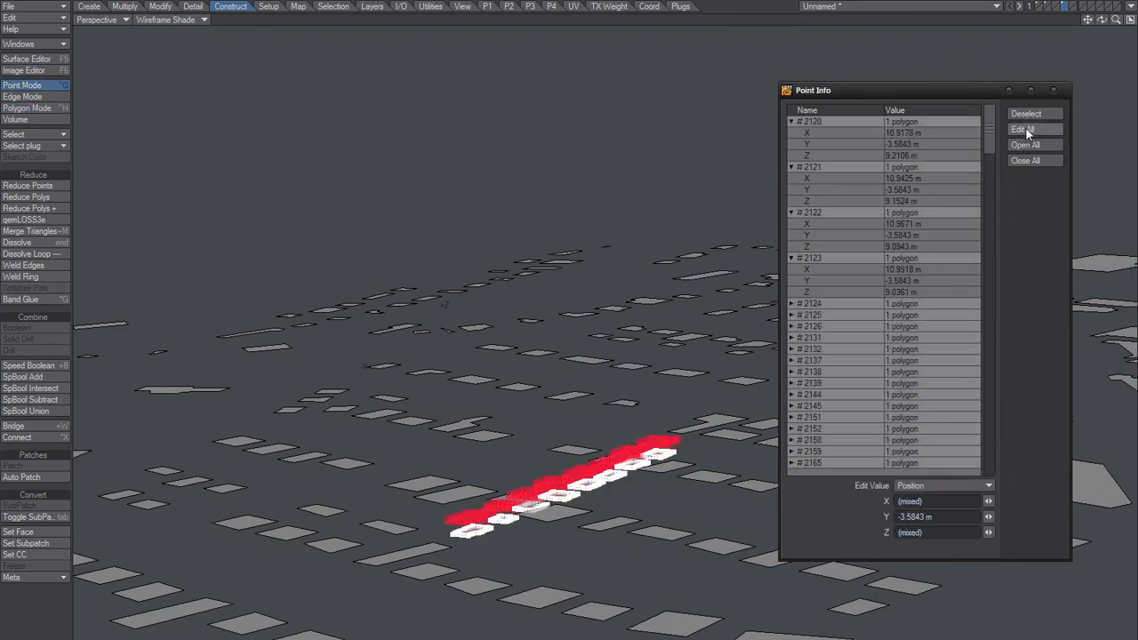
drag(944, 518, 641, 503)
text(0)
key(Tab)
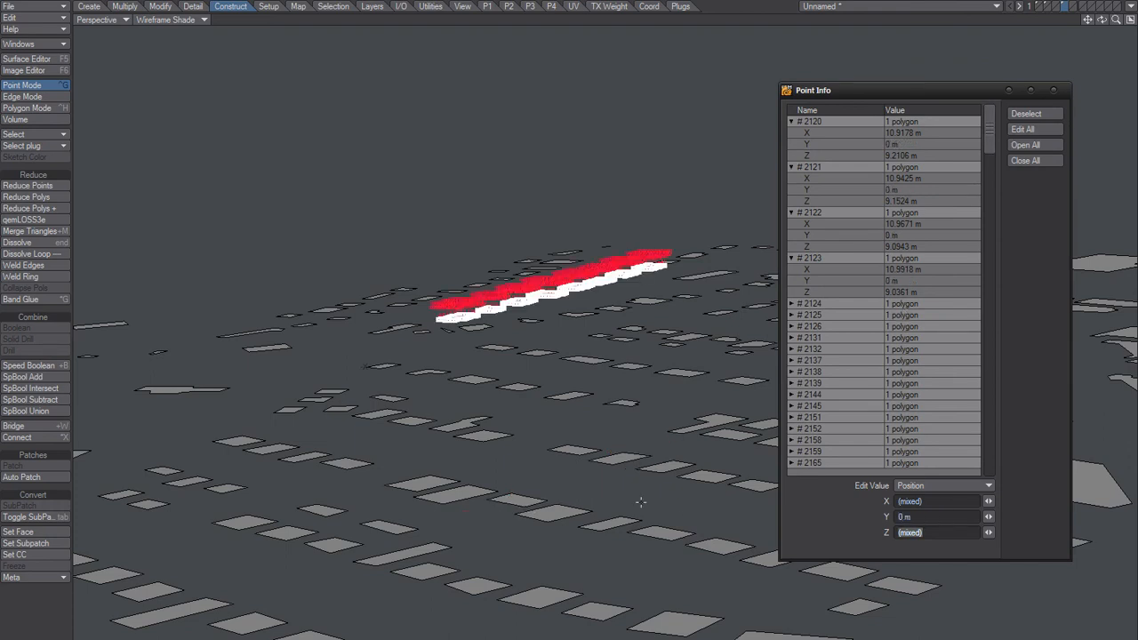
click(1055, 91)
key(space)
key(space)
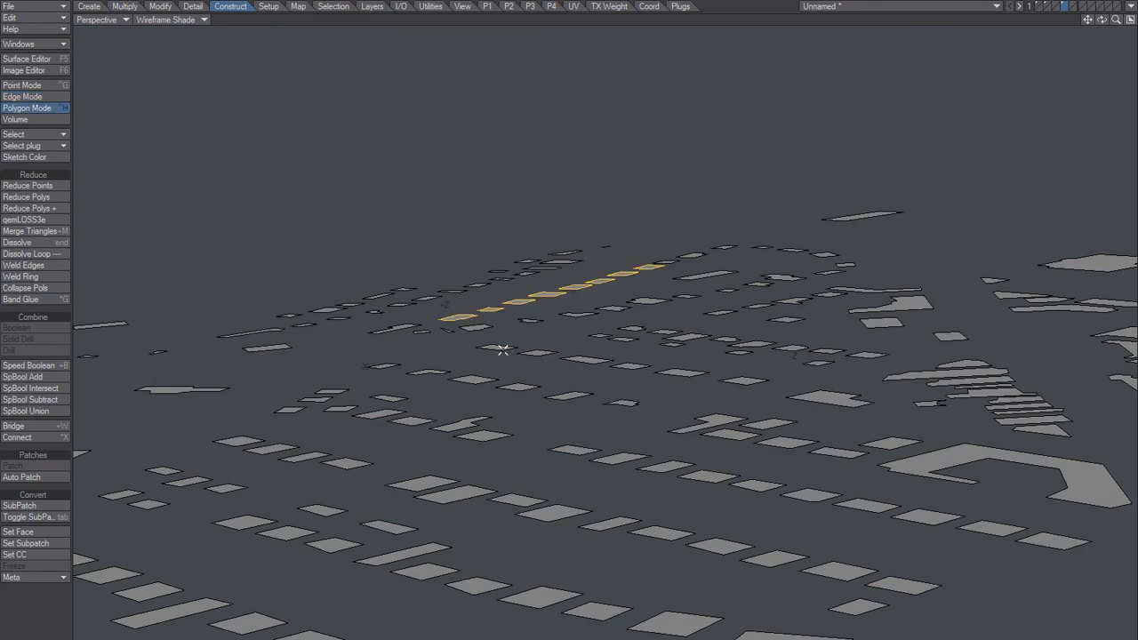
Step: Deselect the footprints and bevel all of them into building blocks with a shift of about 662 mm and no inset
alt+drag(542, 329, 556, 389)
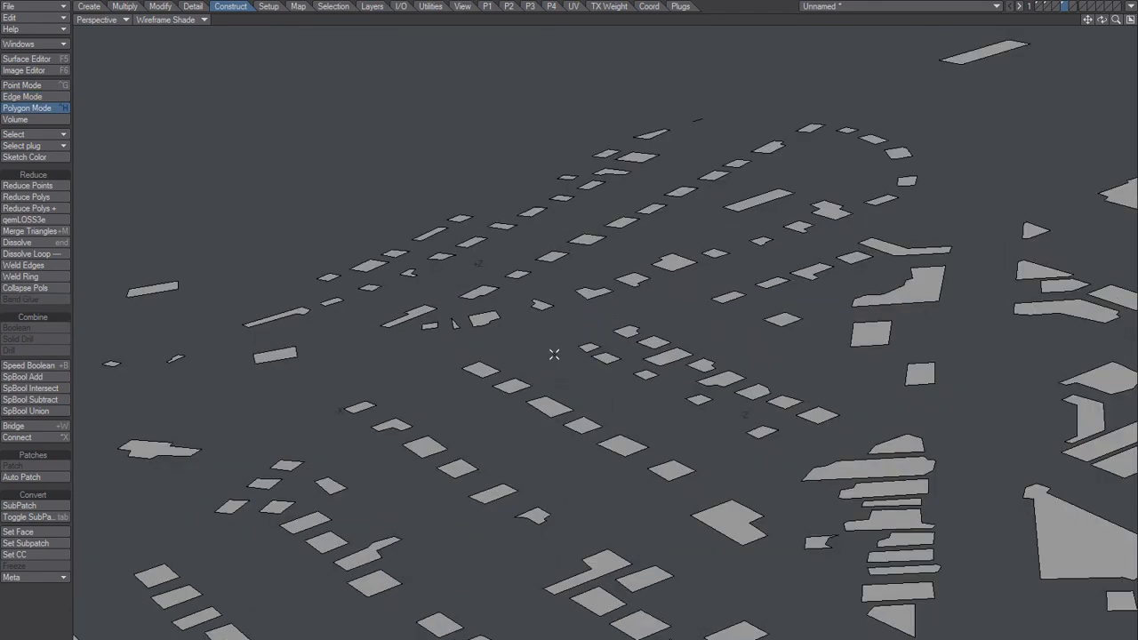
key(shift+b)
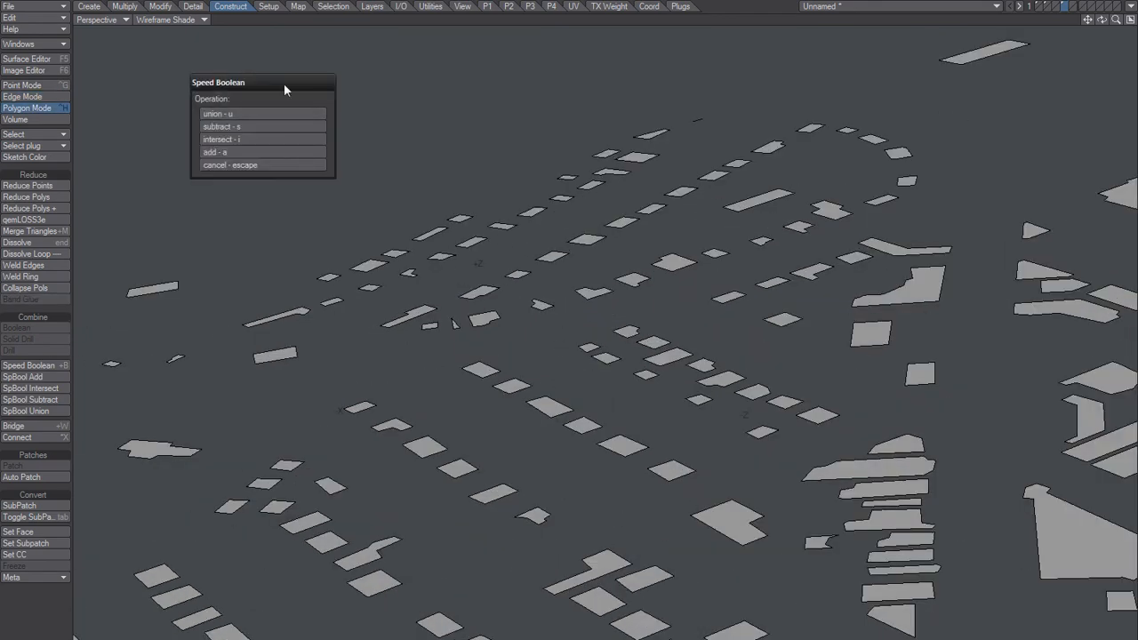
click(247, 165)
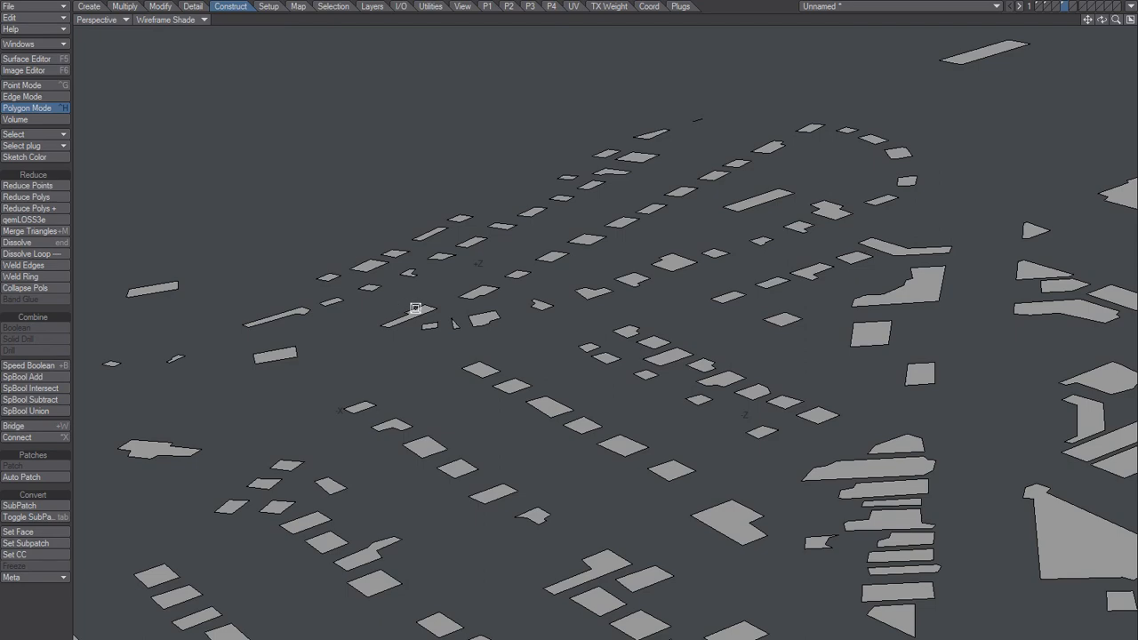
key(b)
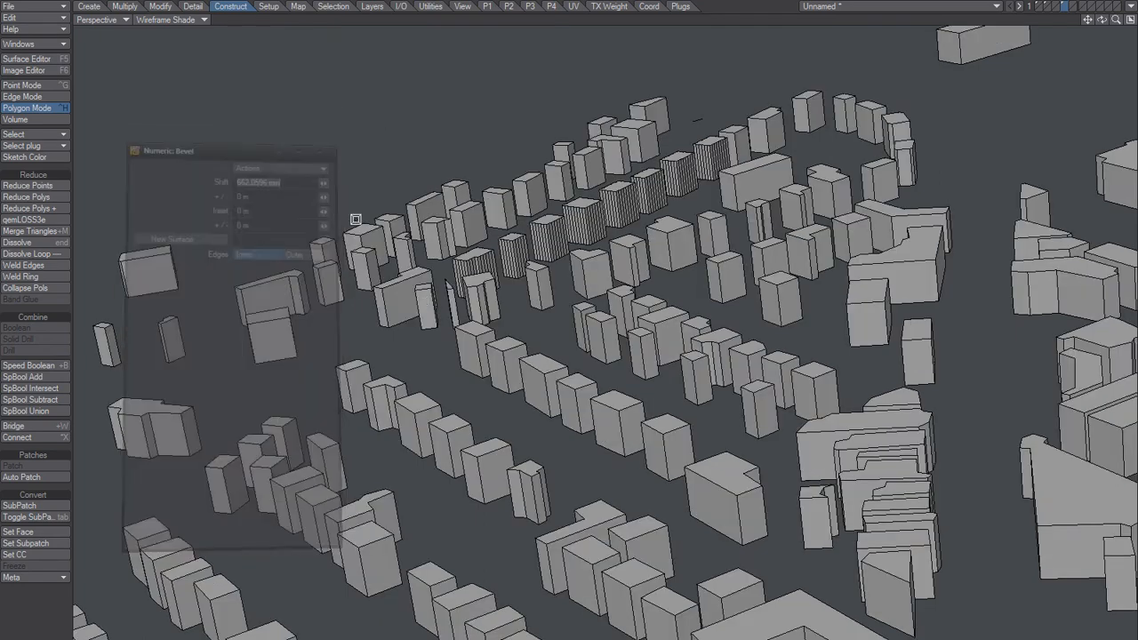
Step: Examine the raised building blocks across the town from several angles, including close views of the notched building
alt+drag(584, 311, 388, 598)
alt+shift+drag(570, 355, 648, 480)
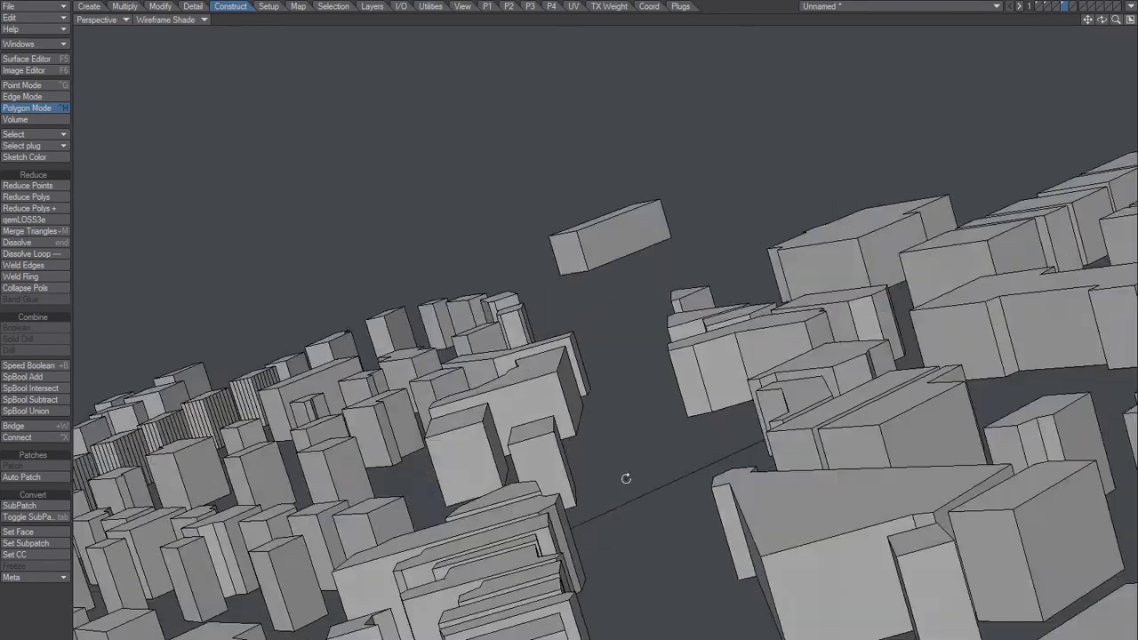
alt+drag(626, 478, 539, 633)
scroll(544, 630, up, 4)
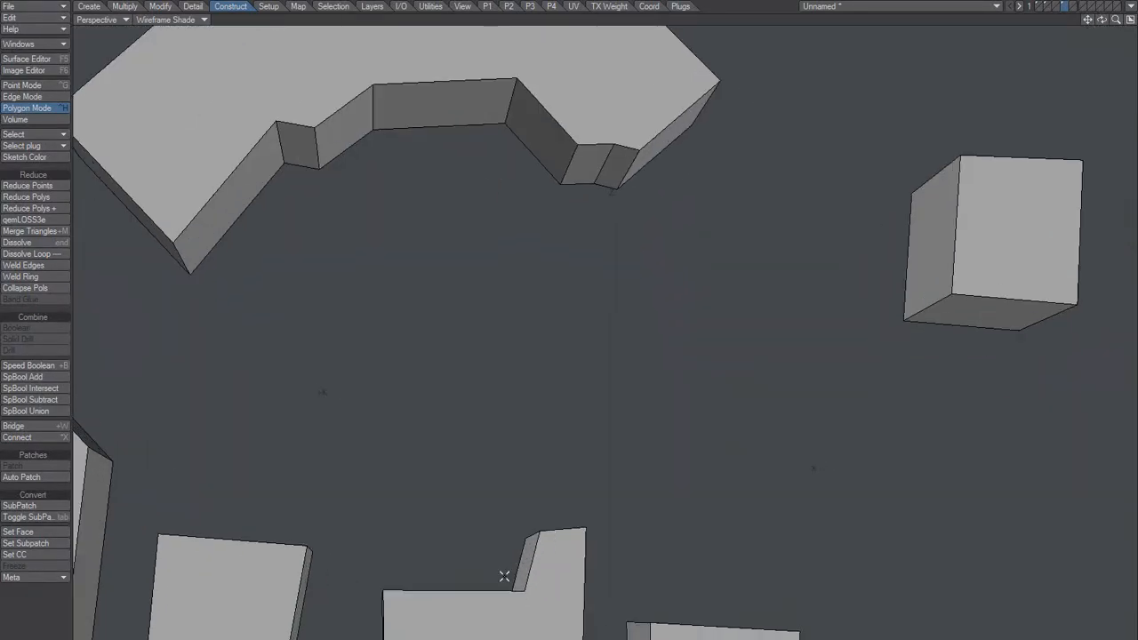
alt+drag(505, 576, 518, 551)
scroll(608, 425, up, 4)
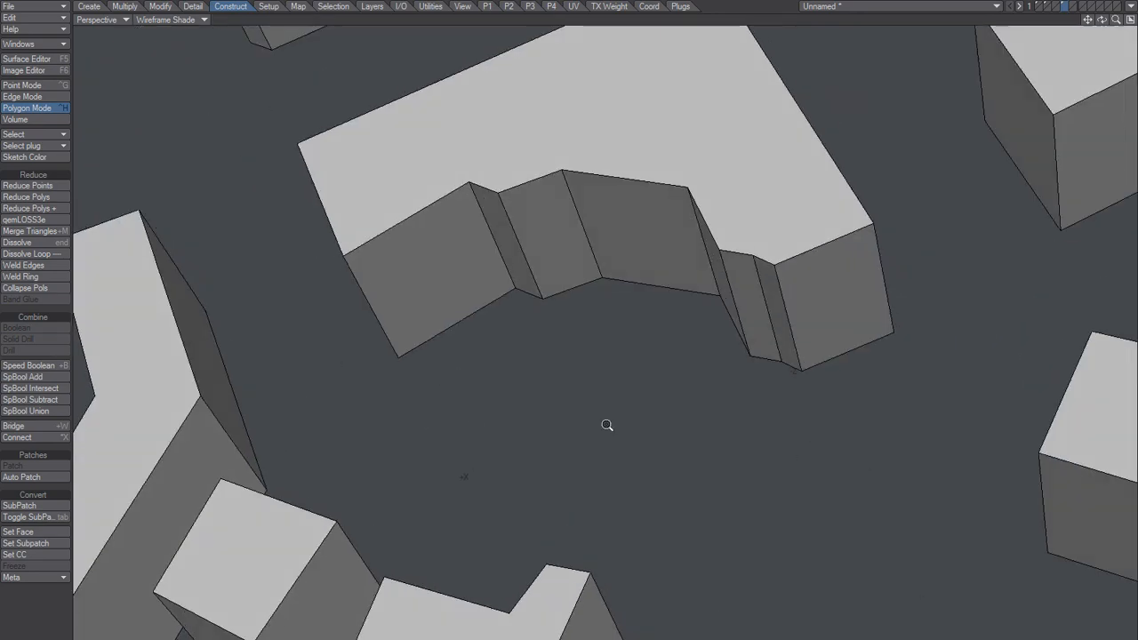
ctrl+alt+drag(607, 426, 575, 406)
alt+drag(611, 508, 570, 546)
alt+drag(679, 557, 767, 498)
alt+shift+drag(587, 455, 553, 300)
Step: Check the selected points at the base of the eight rebuilt buildings and return to polygon selection mode
key(ctrl+g)
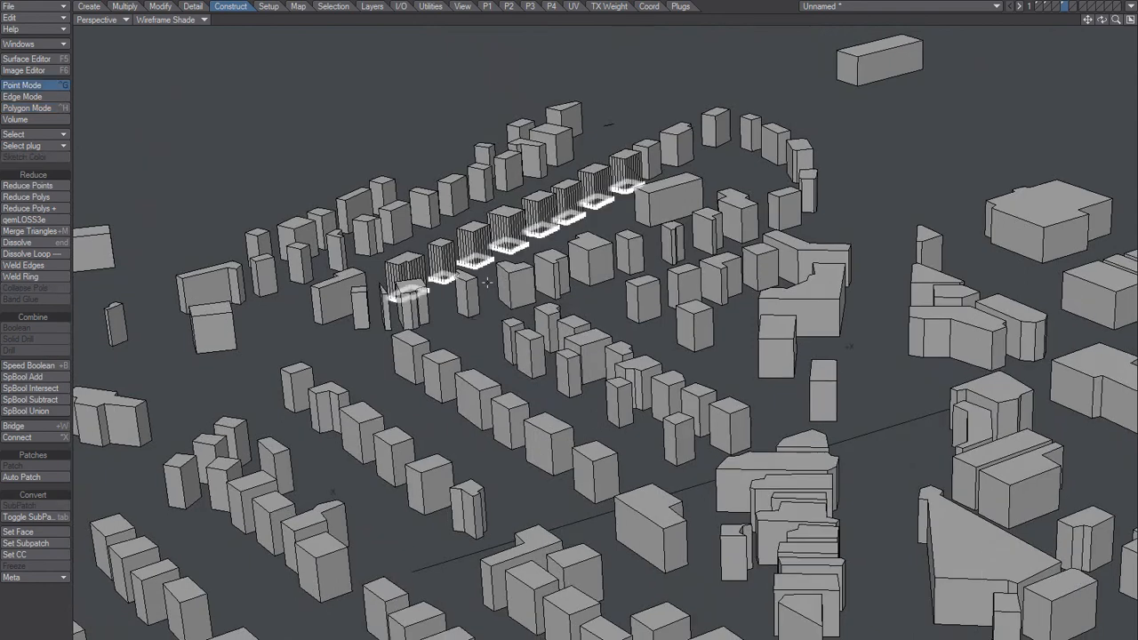
key(ctrl+j)
key(ctrl+h)
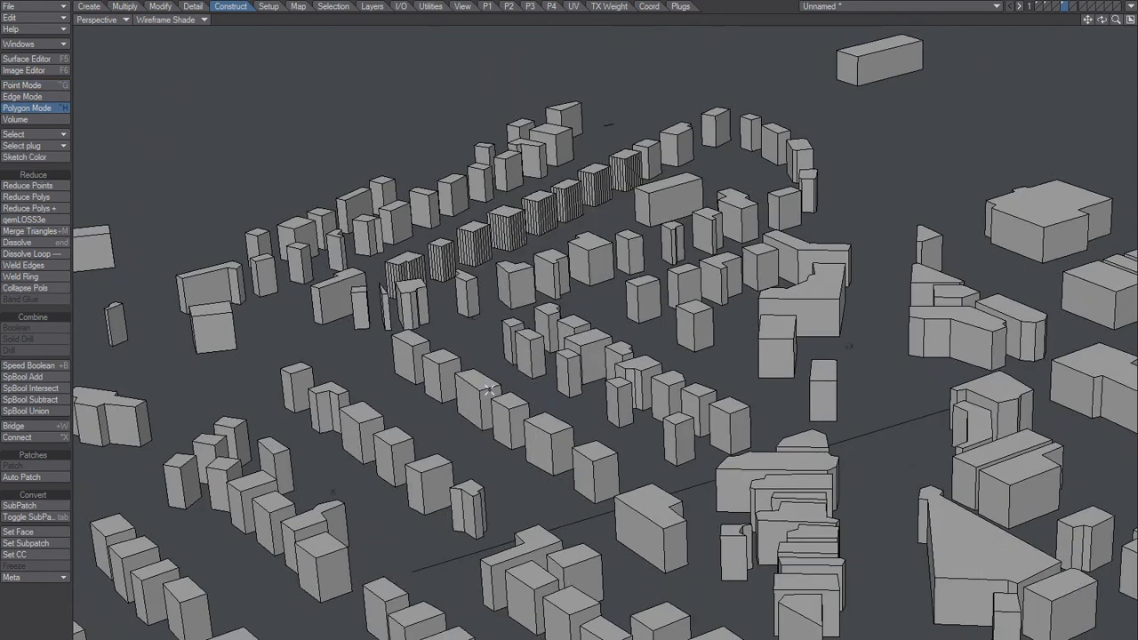